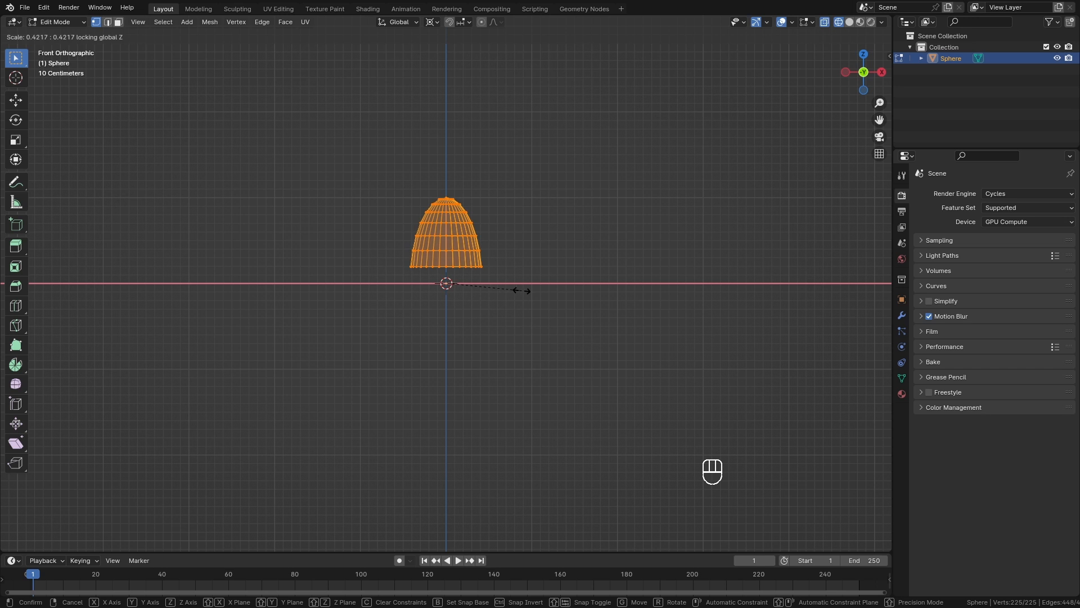
Step: Narrow the half-sphere mesh on X and Y while keeping its height, and lower it so its base sits on the ground plane
click(535, 290)
key(Tab)
middle_drag(583, 224, 554, 255)
key(KP_1)
key(Tab)
key(g)
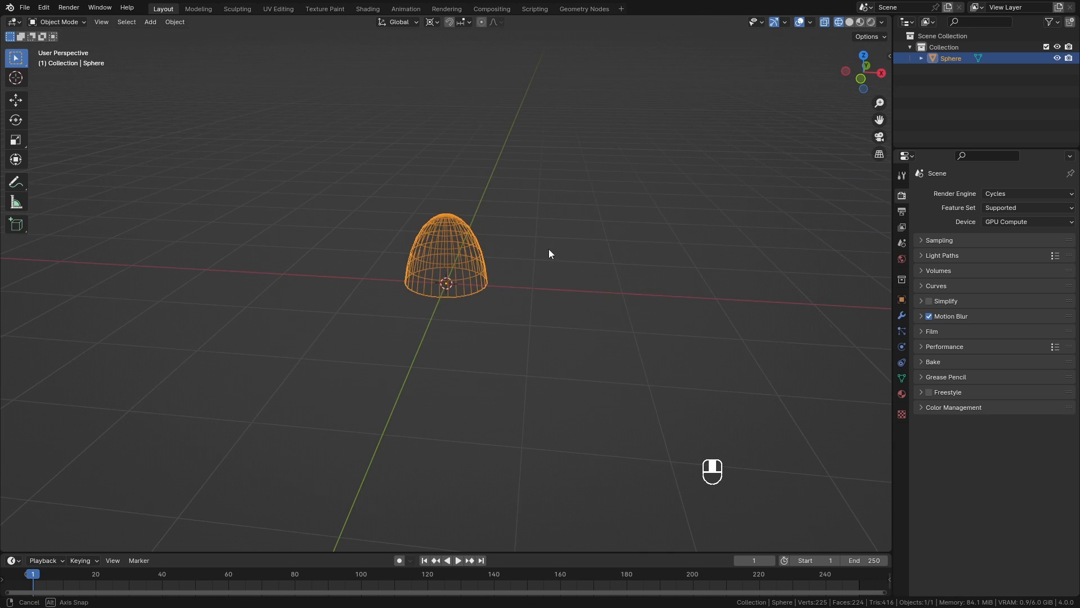
Step: Scale the dome object down uniformly to 0.194 and apply its rotation and scale
key(s)
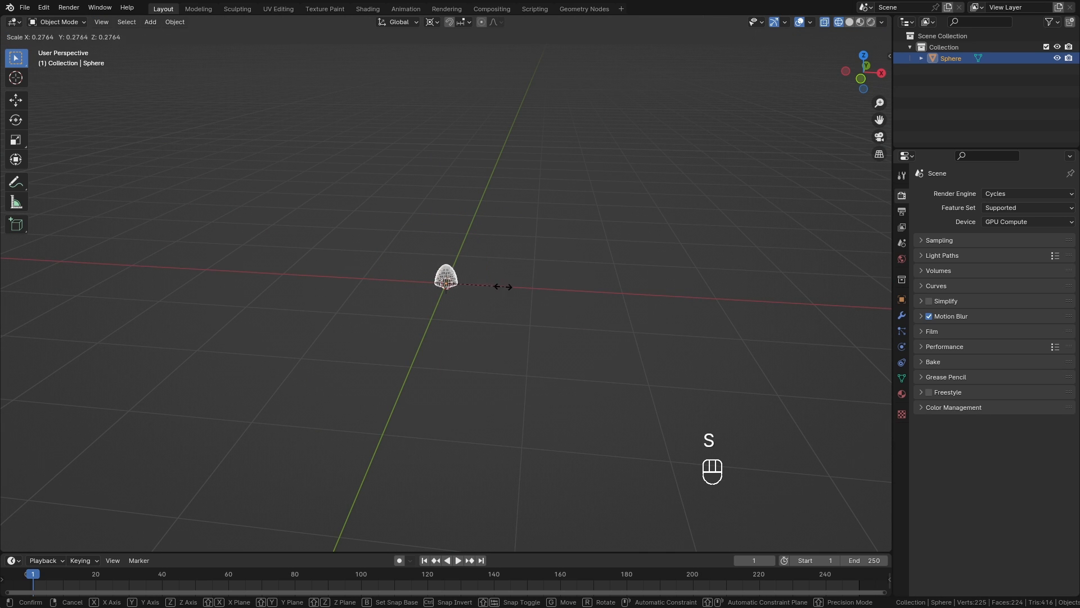
click(487, 286)
key(ctrl+a)
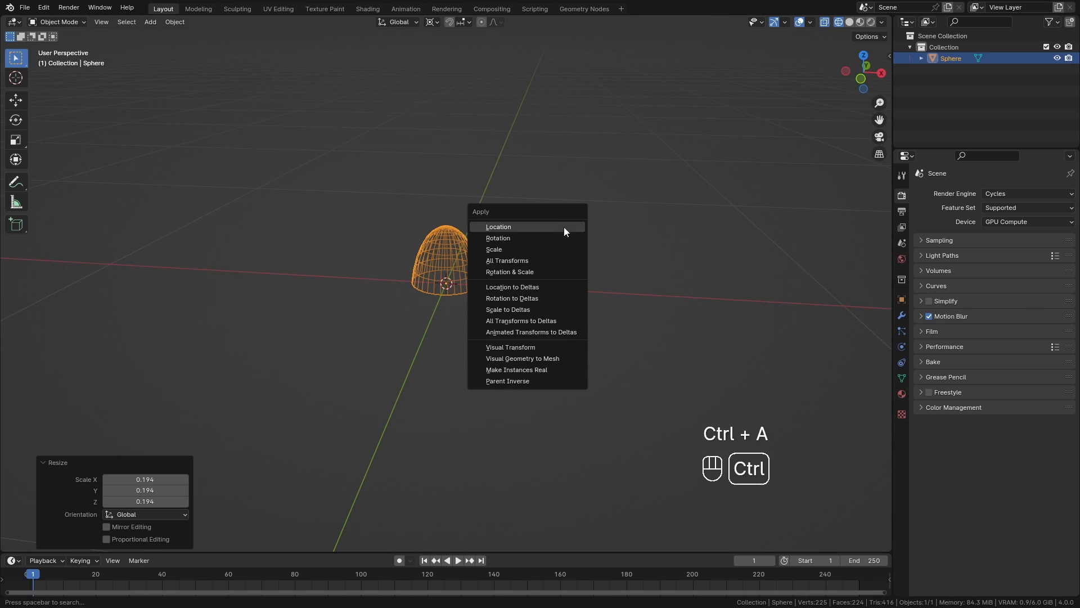
click(534, 272)
scroll(558, 255, down, 5)
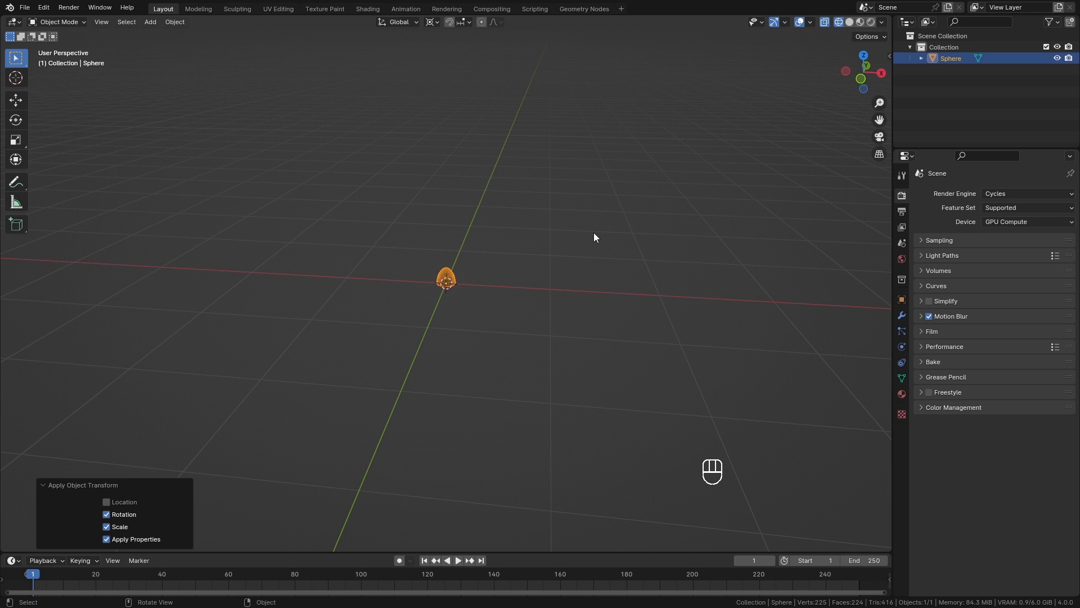
Step: Rename the dome object to SparksExplosion
key(F2)
key(shift)
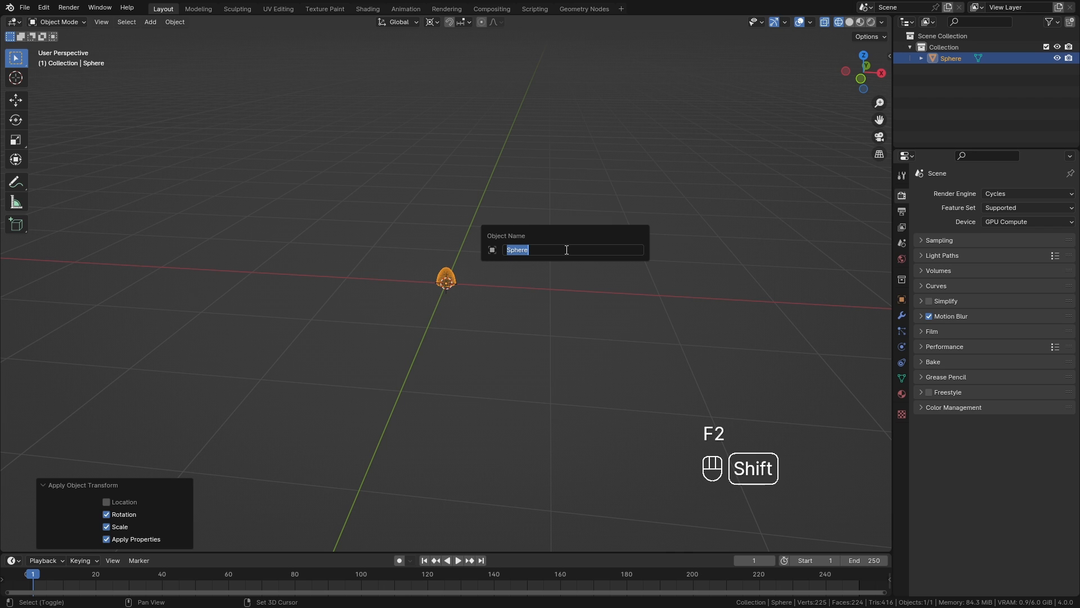
text(SparksExplosion)
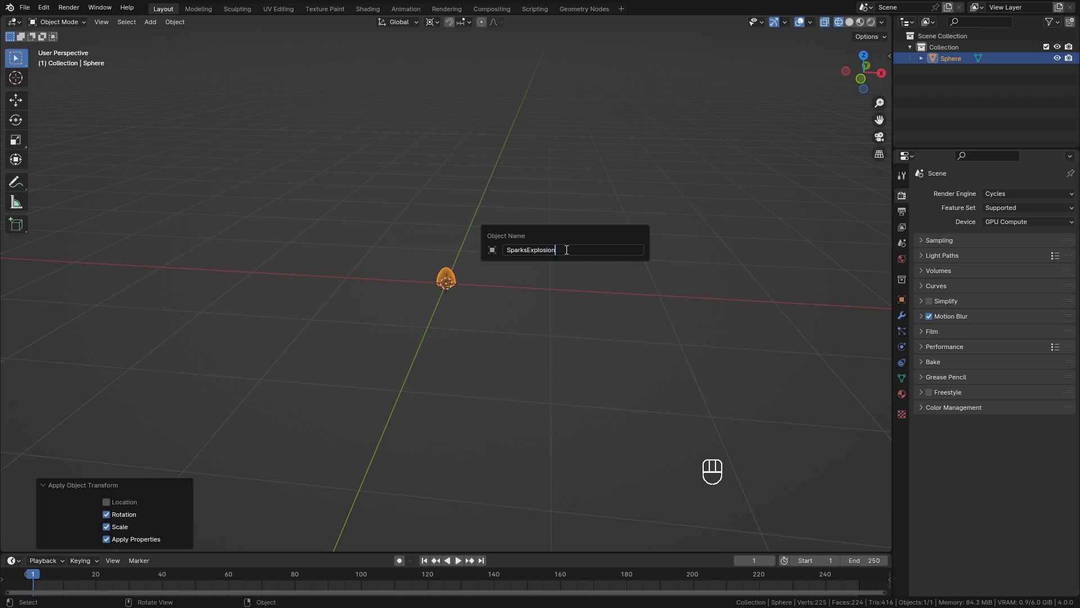
key(Return)
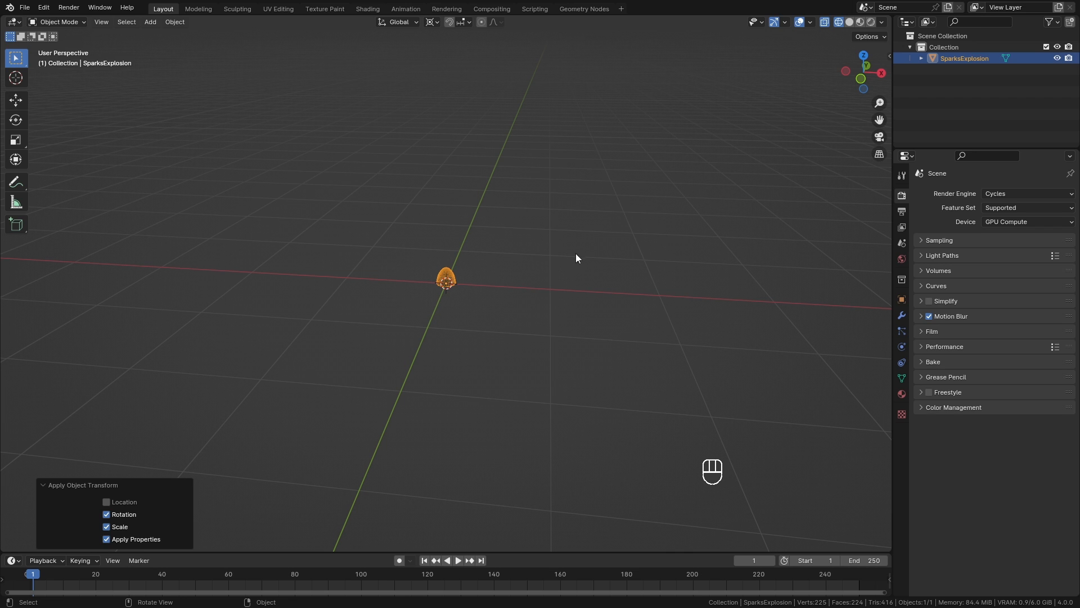
Step: Switch to the Geometry Nodes workspace, hide the node editor's sidebar, resize the editor areas and show the object's modifier properties
click(575, 11)
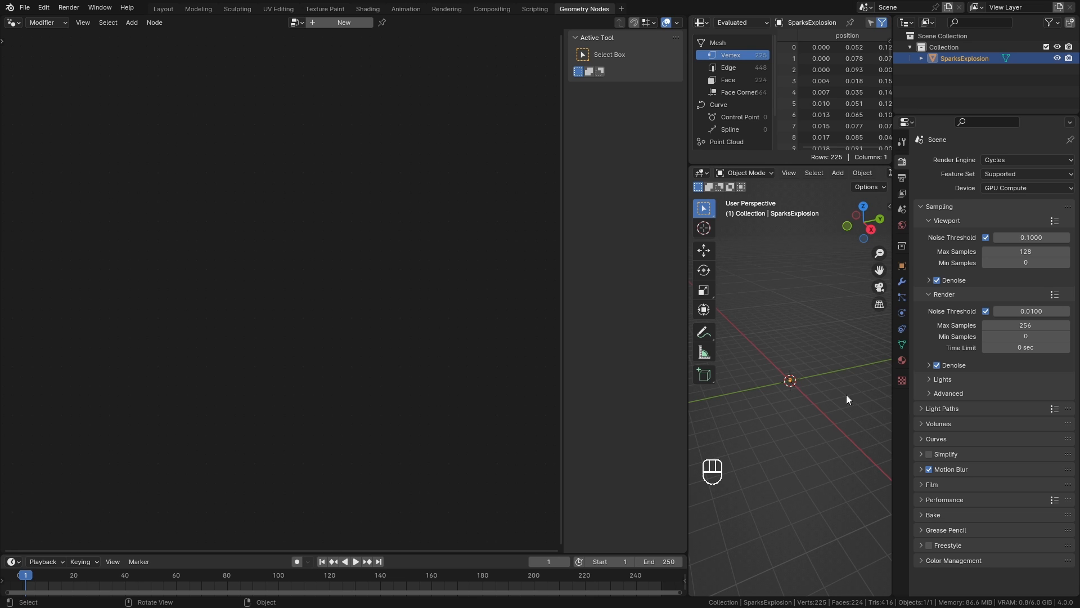
scroll(931, 130, down, 1)
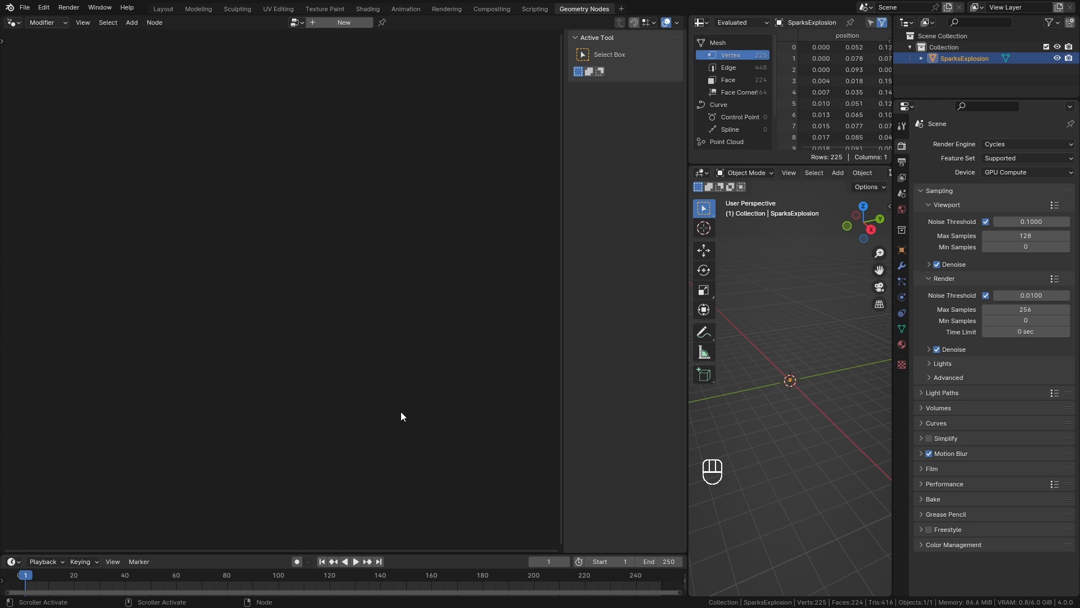
key(n)
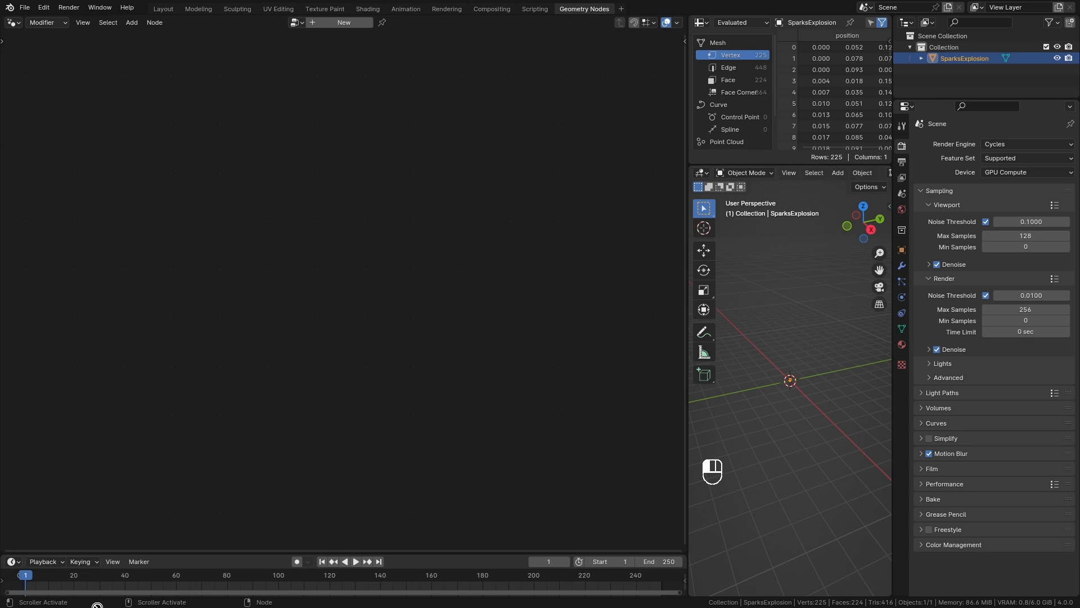
drag(2, 554, 4, 414)
drag(688, 351, 675, 353)
drag(433, 552, 431, 541)
click(902, 265)
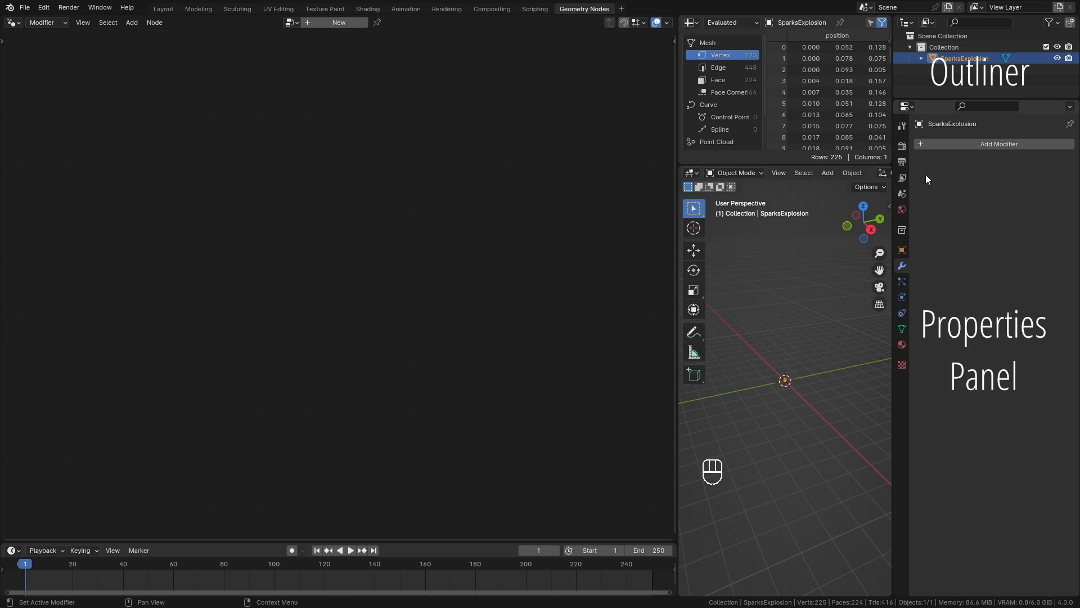
drag(763, 164, 763, 178)
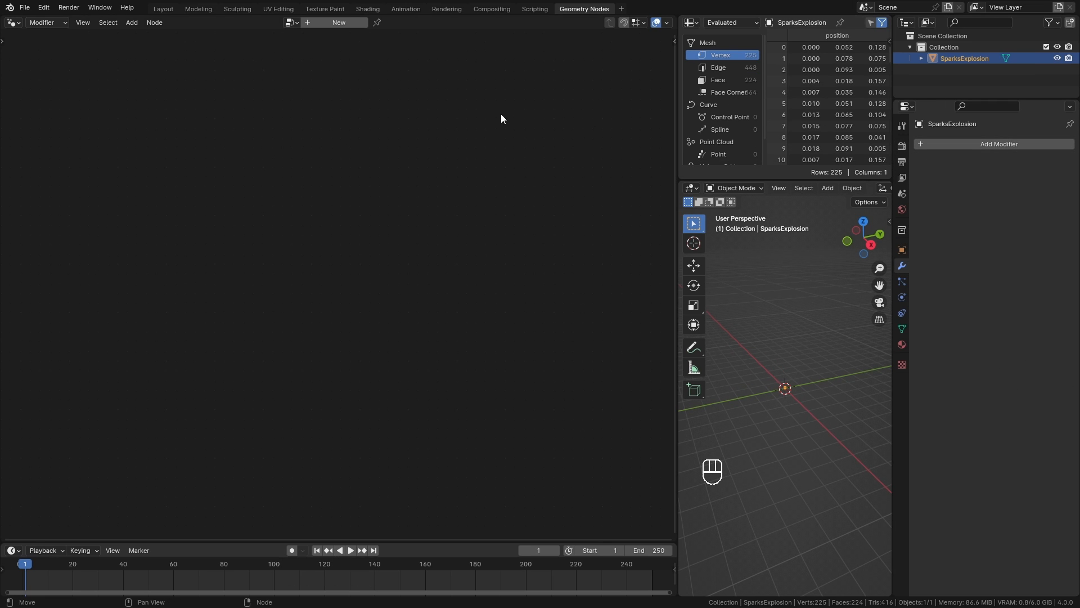
Step: Create a new geometry node group on SparksExplosion and name it Sparks
click(340, 23)
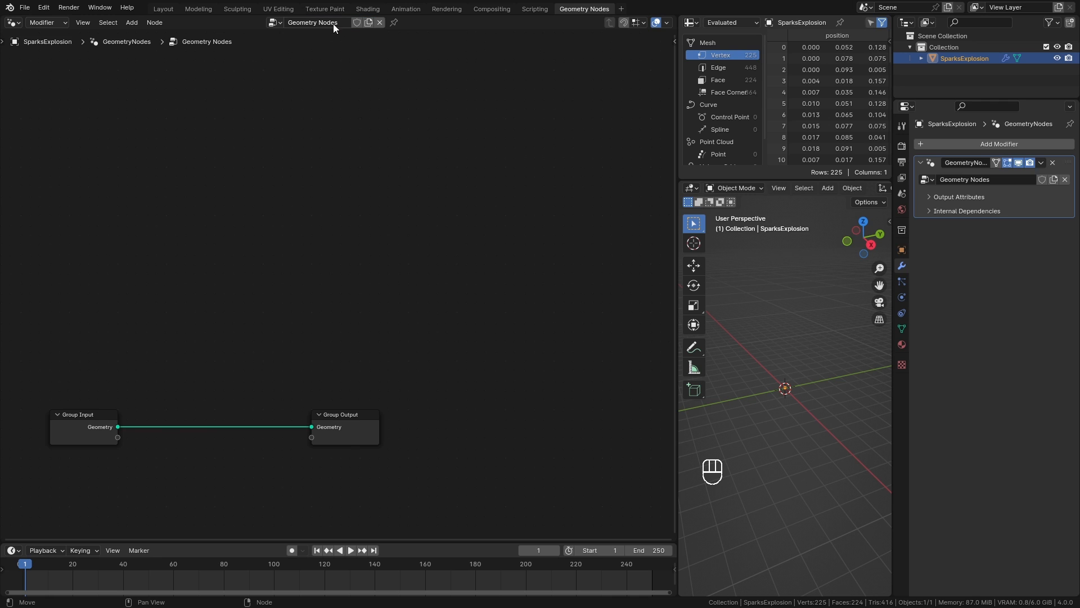
click(324, 22)
text(Spar)
key(Return)
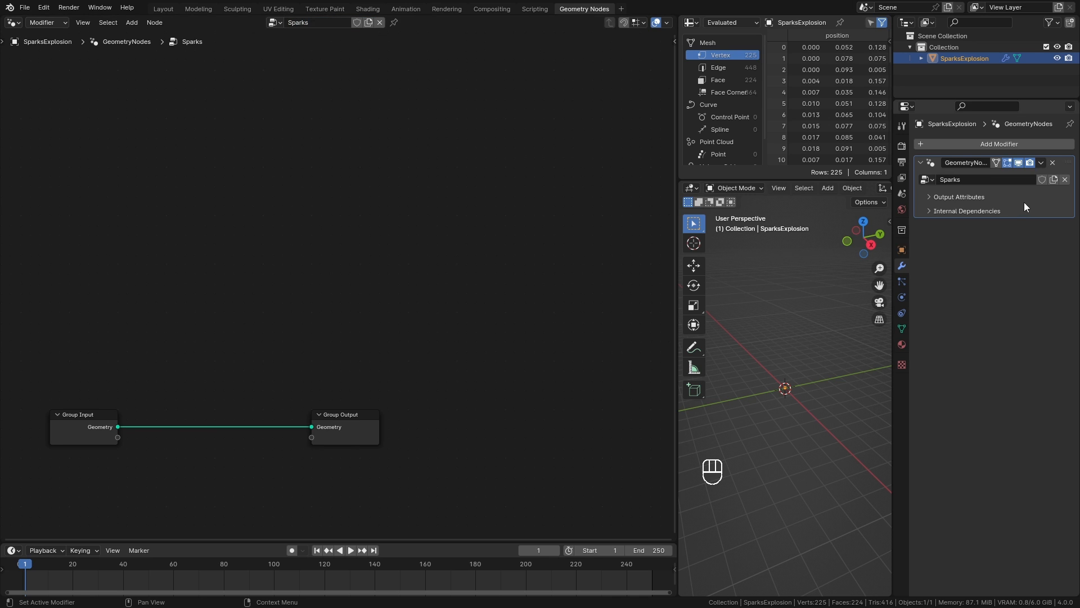
Step: Move the Group Input and Group Output nodes up and far apart to make room for nodes between them
drag(340, 419, 558, 235)
drag(86, 421, 72, 236)
middle_drag(775, 465, 793, 484)
drag(564, 243, 587, 239)
drag(63, 241, 62, 227)
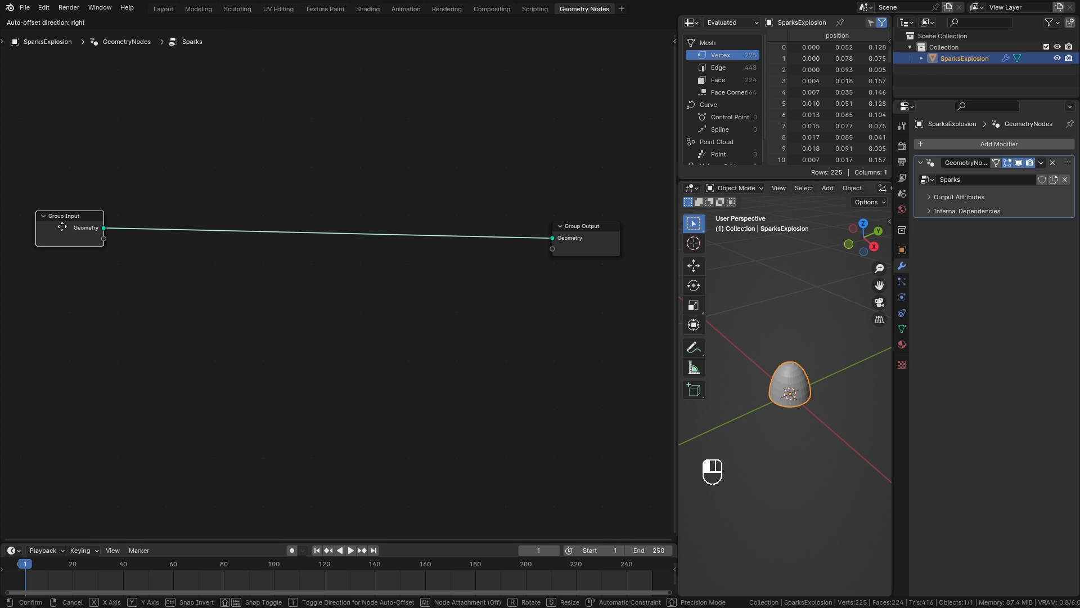
drag(61, 227, 62, 227)
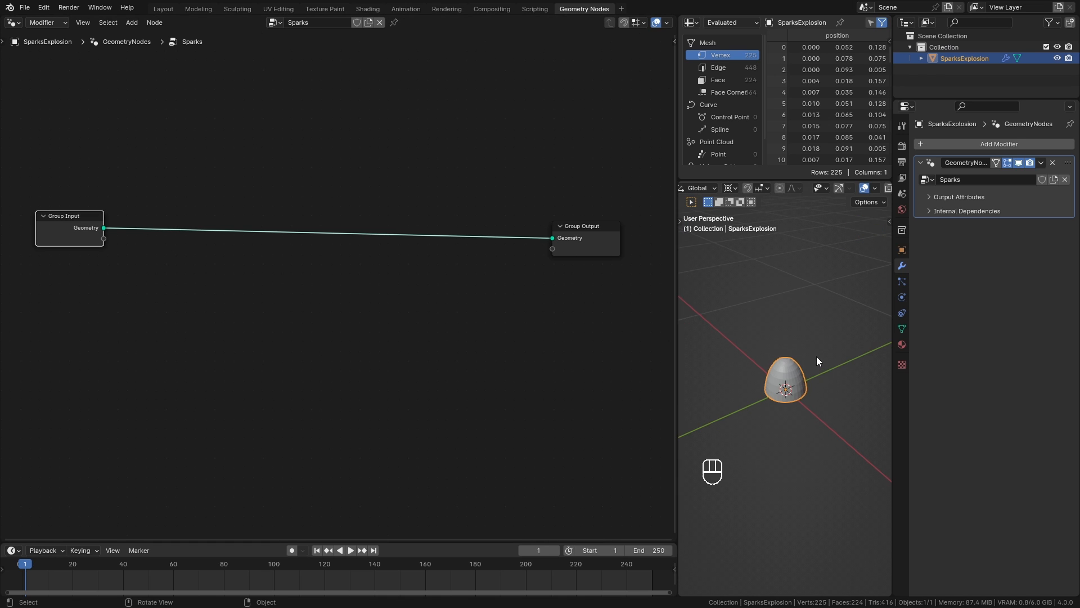
mouse_move(816, 357)
ctrl+middle_down()
mouse_move(824, 394)
mouse_move(832, 357)
ctrl+middle_up()
drag(574, 226, 579, 213)
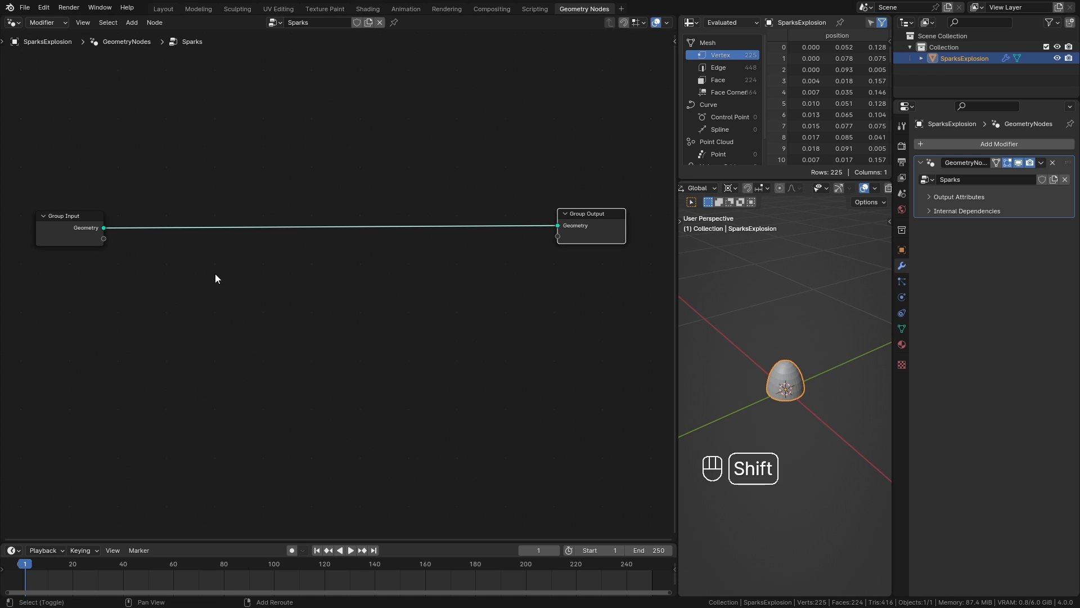
Step: Add a Distribute Points on Faces node, connect it between Group Input and Group Output, and raise its density to 137.9
key(shift+a)
mouse_move(188, 287)
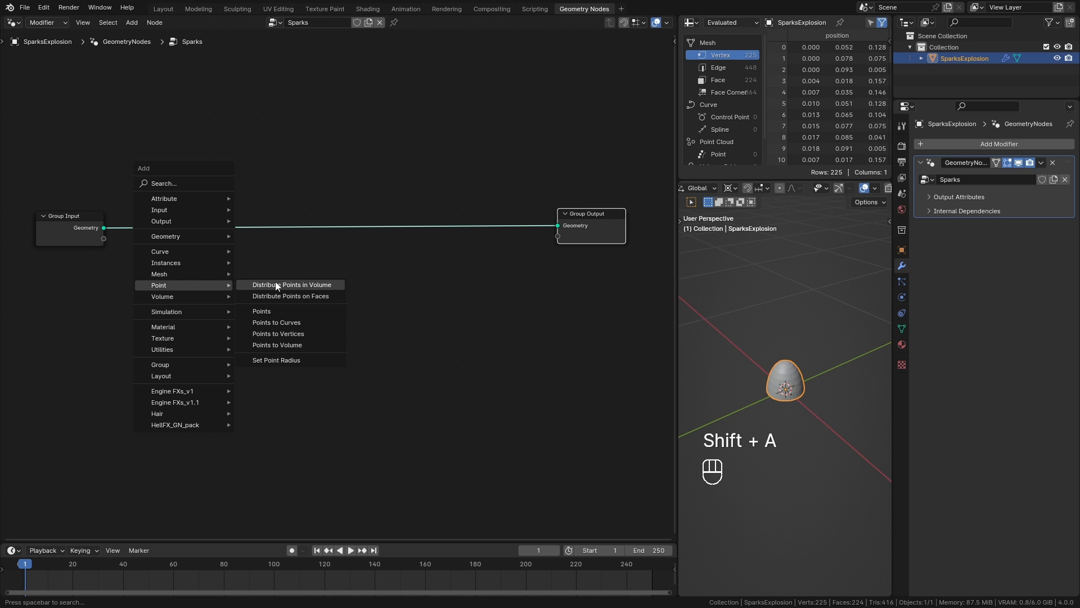
click(295, 300)
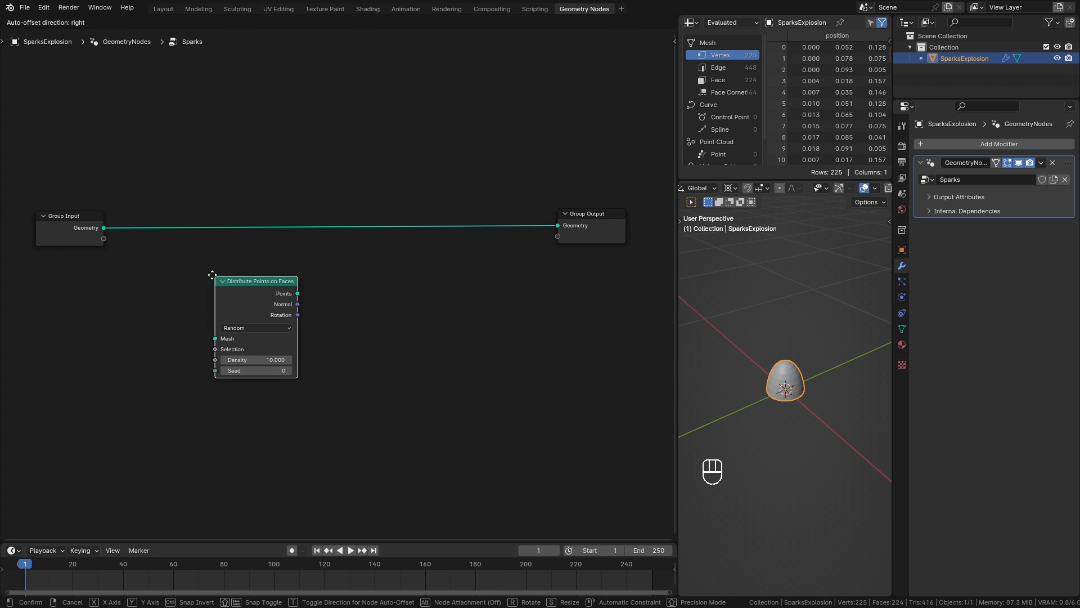
click(252, 267)
drag(104, 227, 127, 200)
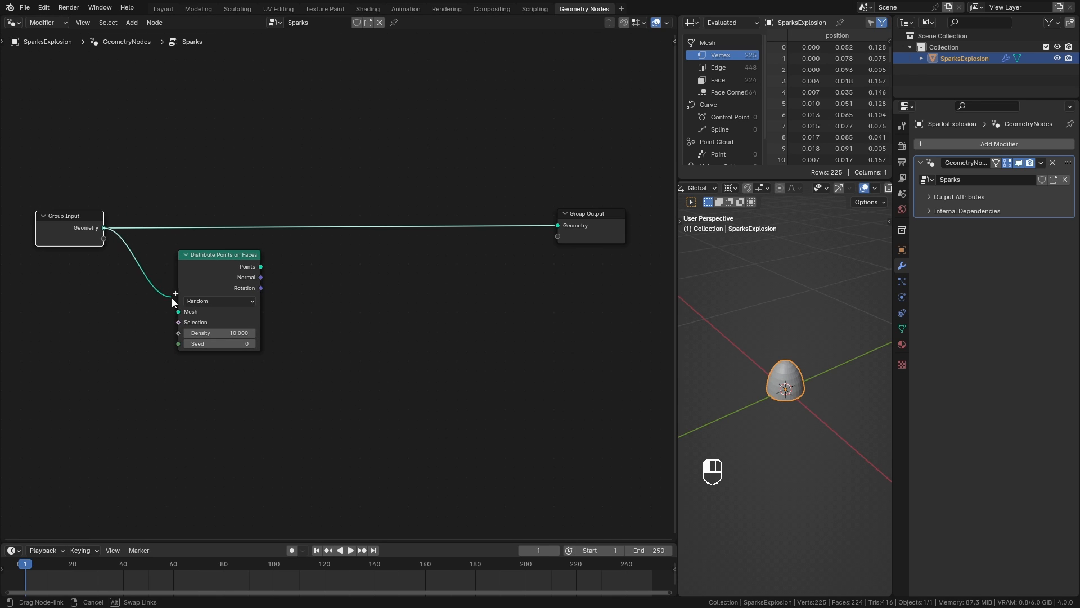
drag(178, 313, 178, 312)
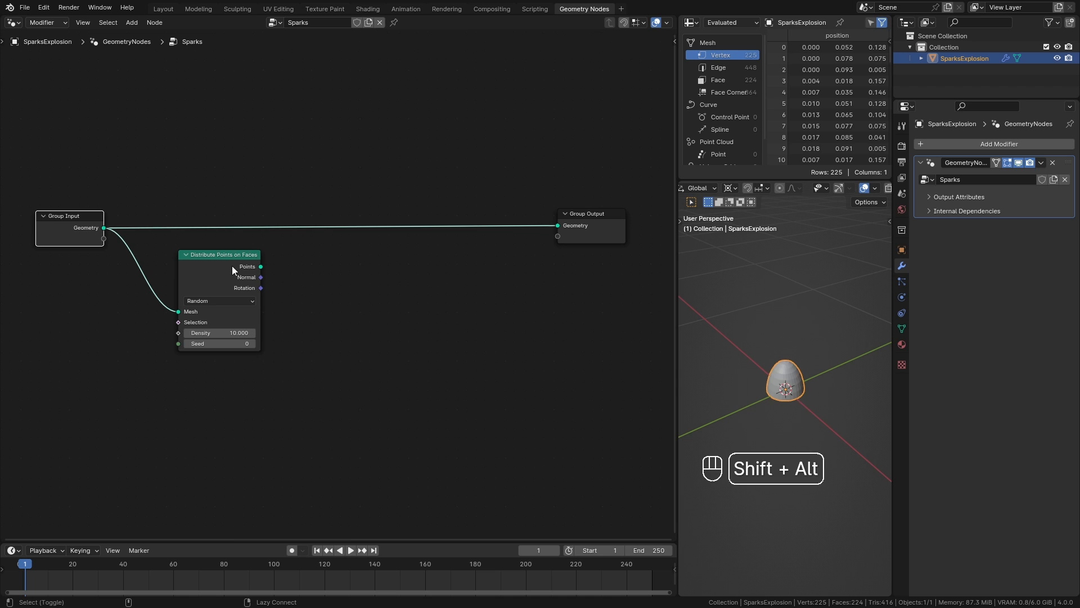
alt+shift+click(231, 265)
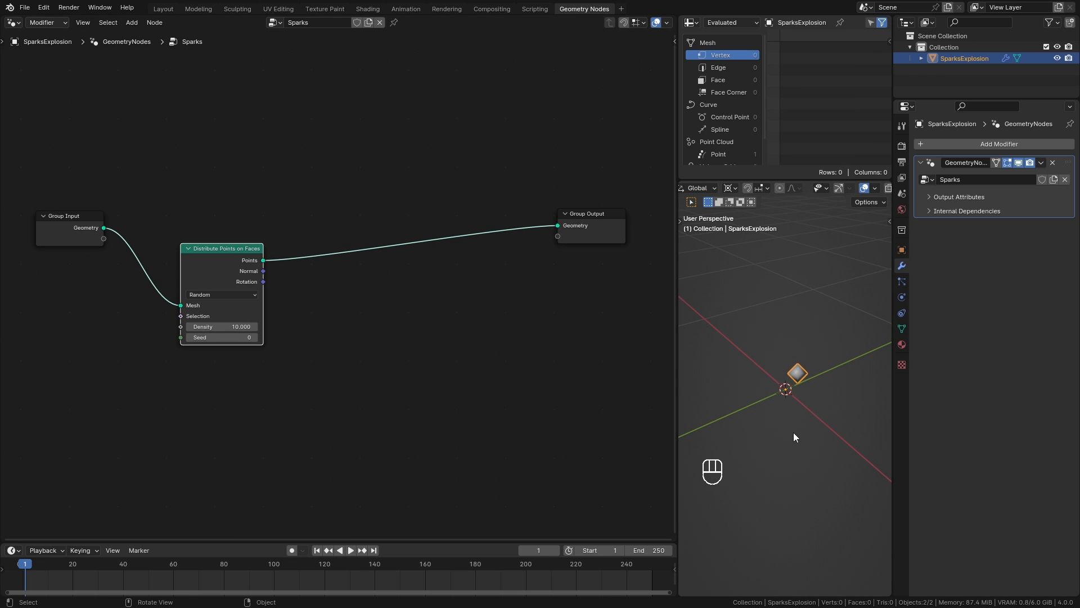
mouse_move(799, 419)
middle_down()
mouse_move(808, 403)
mouse_move(795, 408)
middle_up()
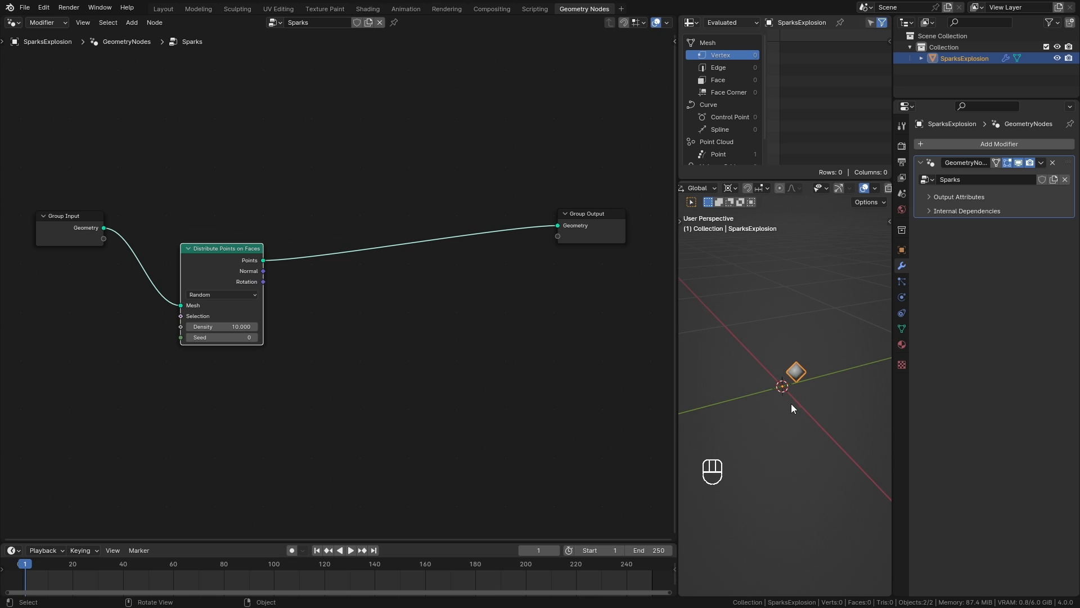
drag(223, 326, 253, 326)
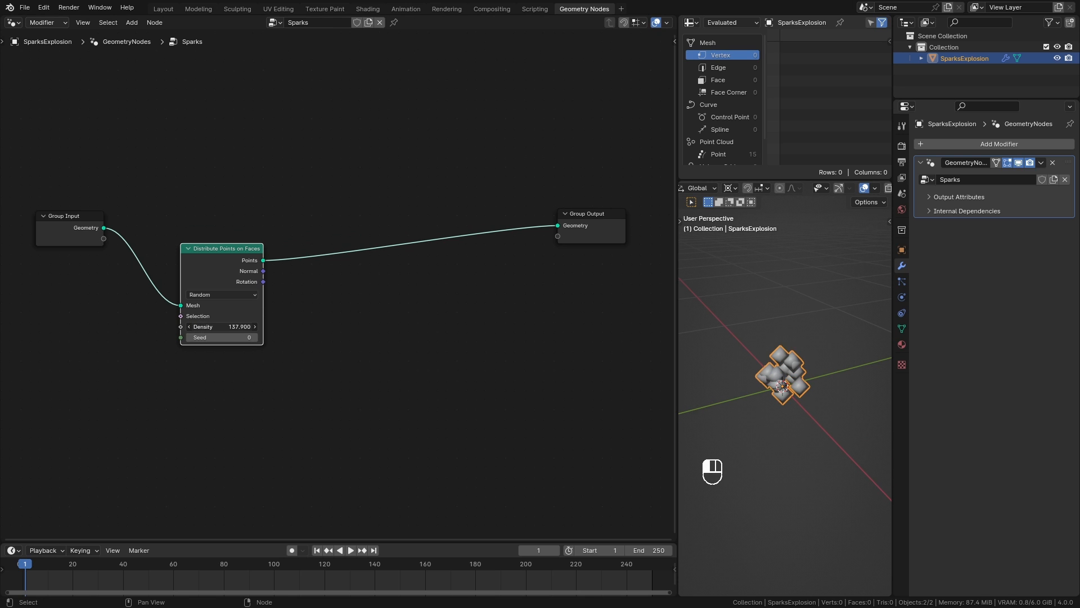
Step: Drive the point density with a Multiply math node using values 100 and 29.5, and move the distribution node slightly closer to it
middle_drag(146, 360, 202, 339)
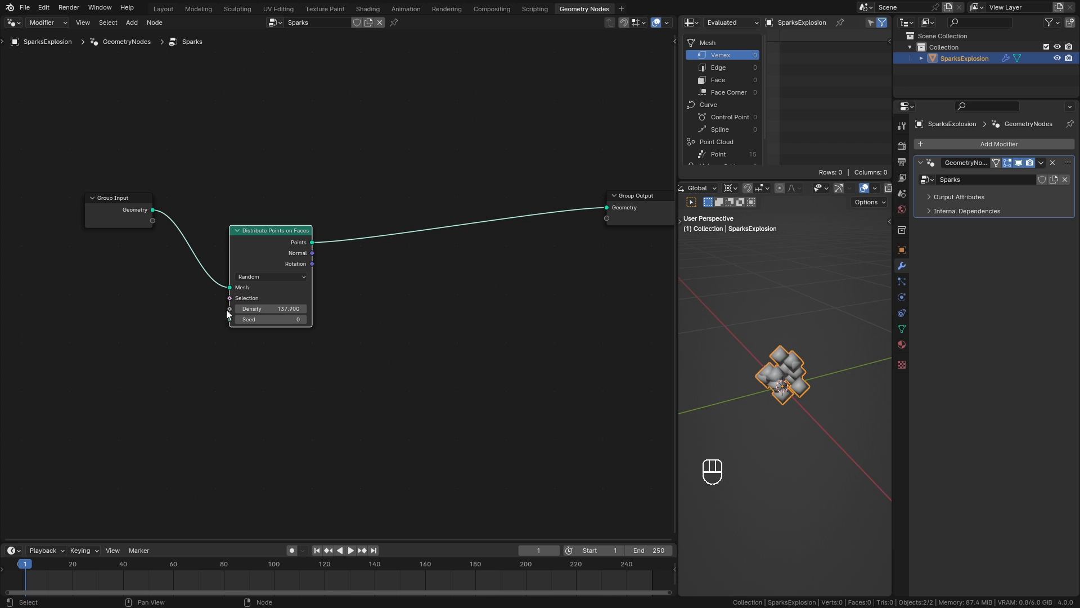
drag(226, 310, 172, 352)
text(mul)
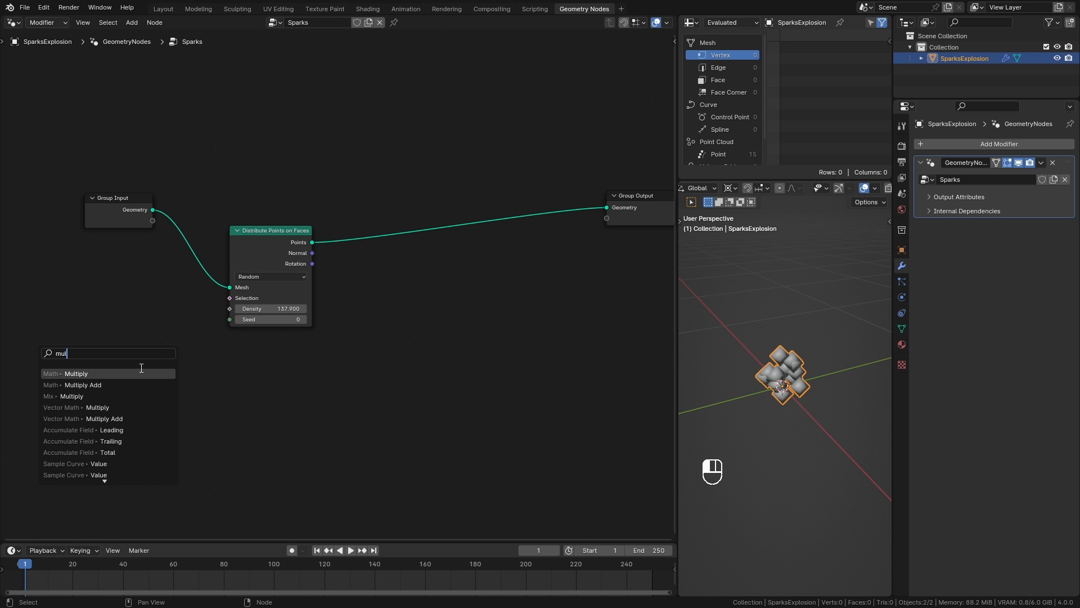
click(122, 372)
double_click(153, 354)
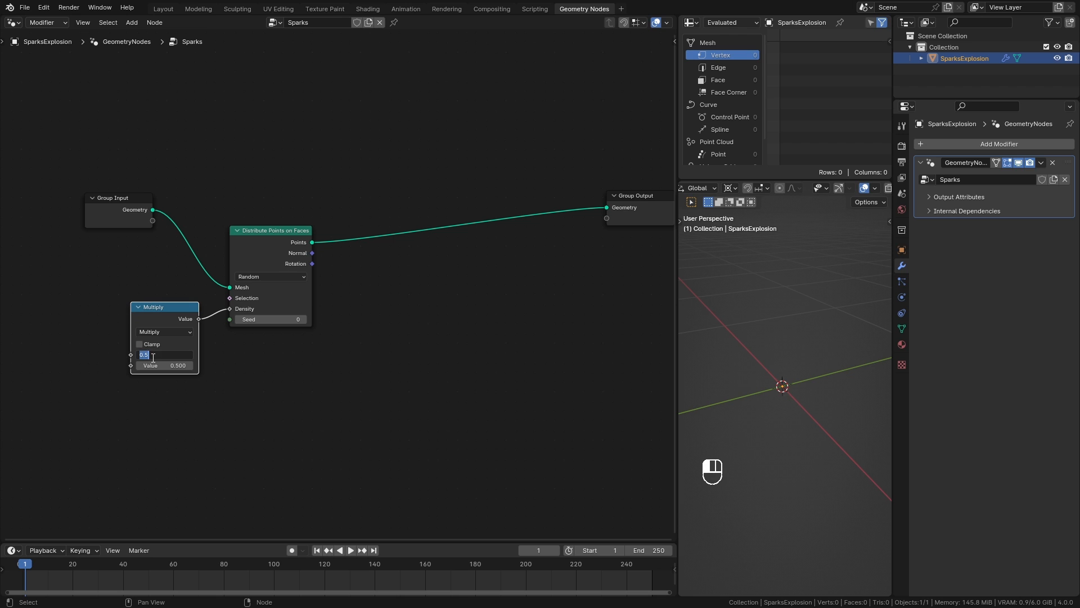
text(100)
key(Return)
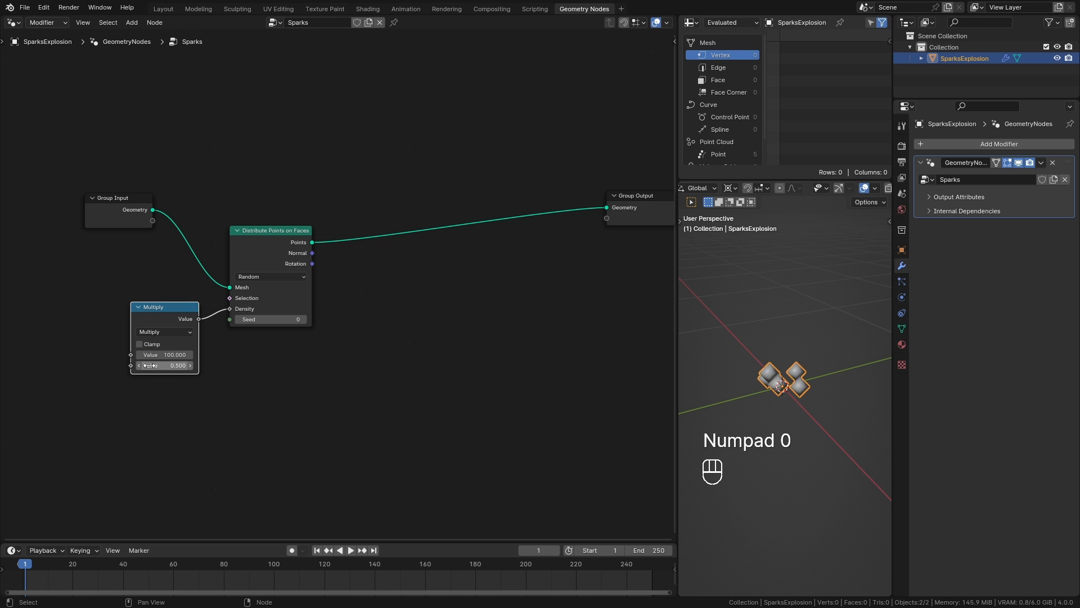
mouse_move(150, 365)
mouse_down()
mouse_move(160, 366)
mouse_move(147, 375)
mouse_up()
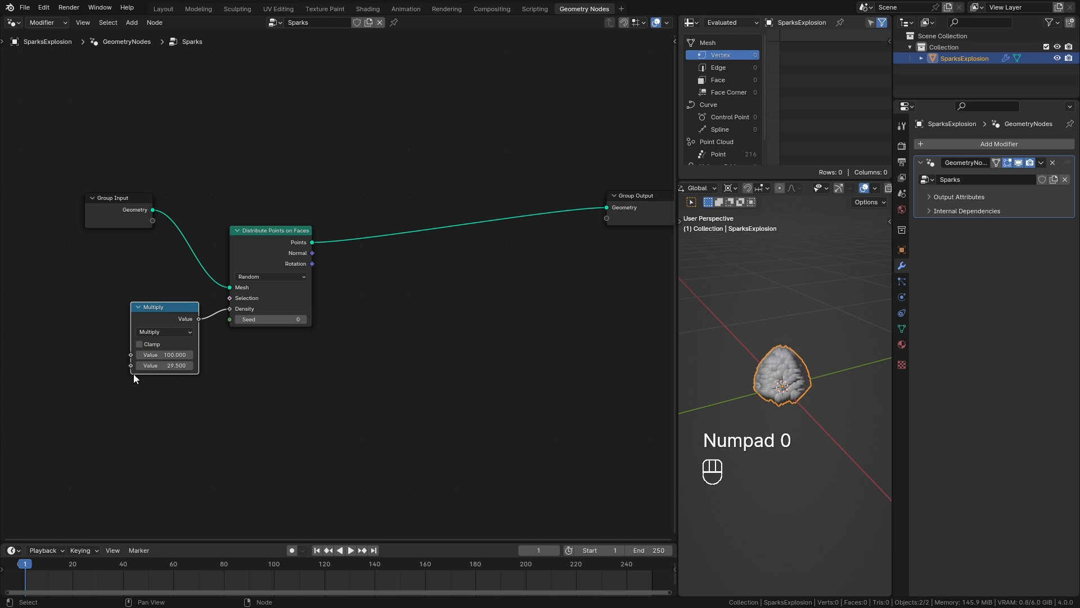
drag(275, 263, 264, 263)
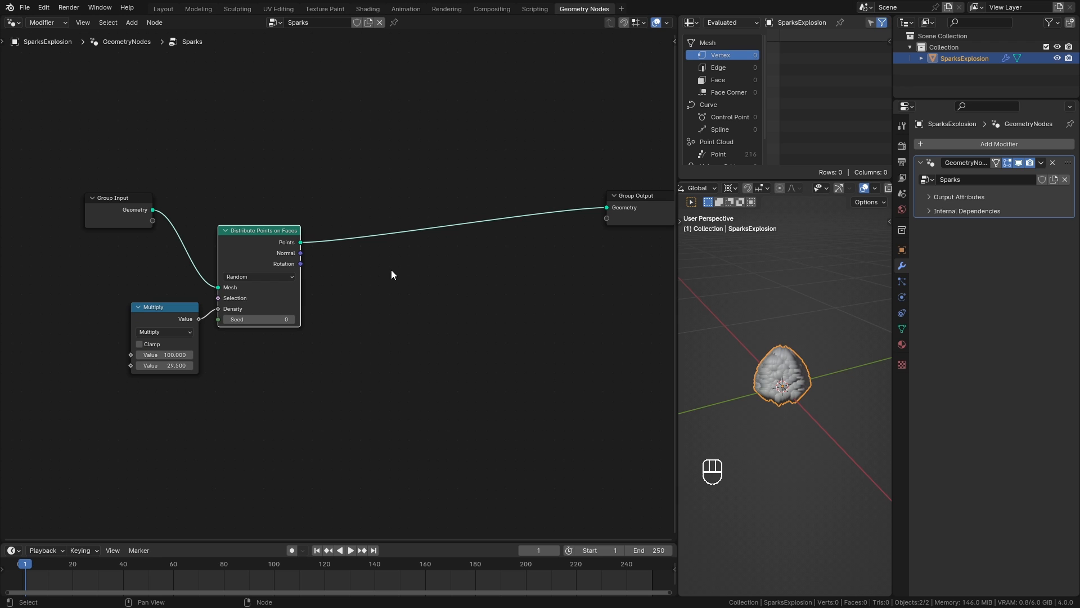
Step: Insert a Set Point Radius node after Distribute Points on Faces with radius 0.01 m, and deselect everything to inspect the points
key(q)
key(shift+a)
mouse_move(382, 274)
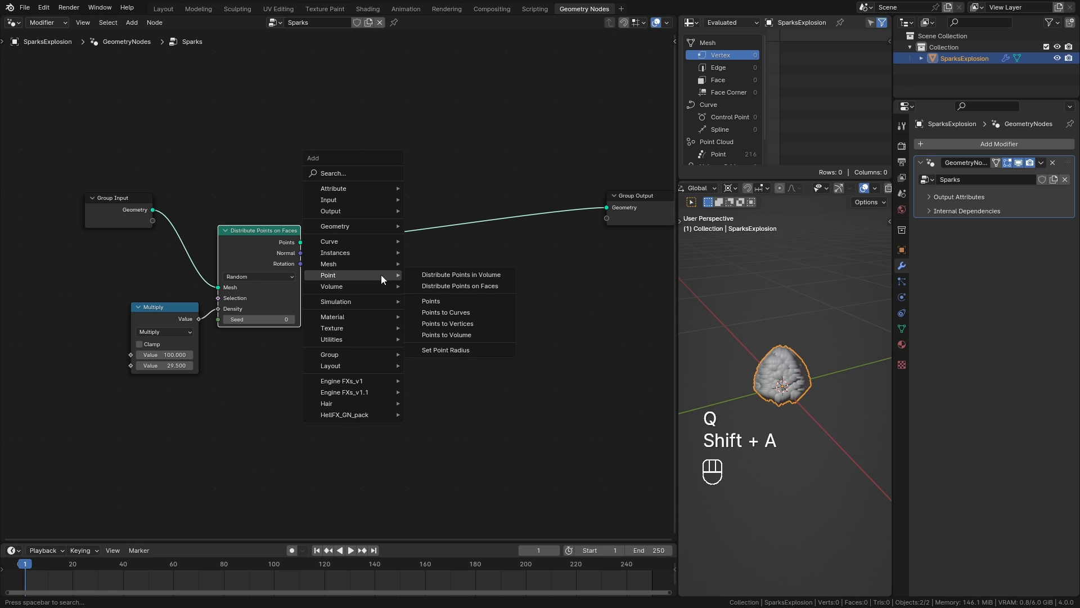
click(446, 350)
click(319, 223)
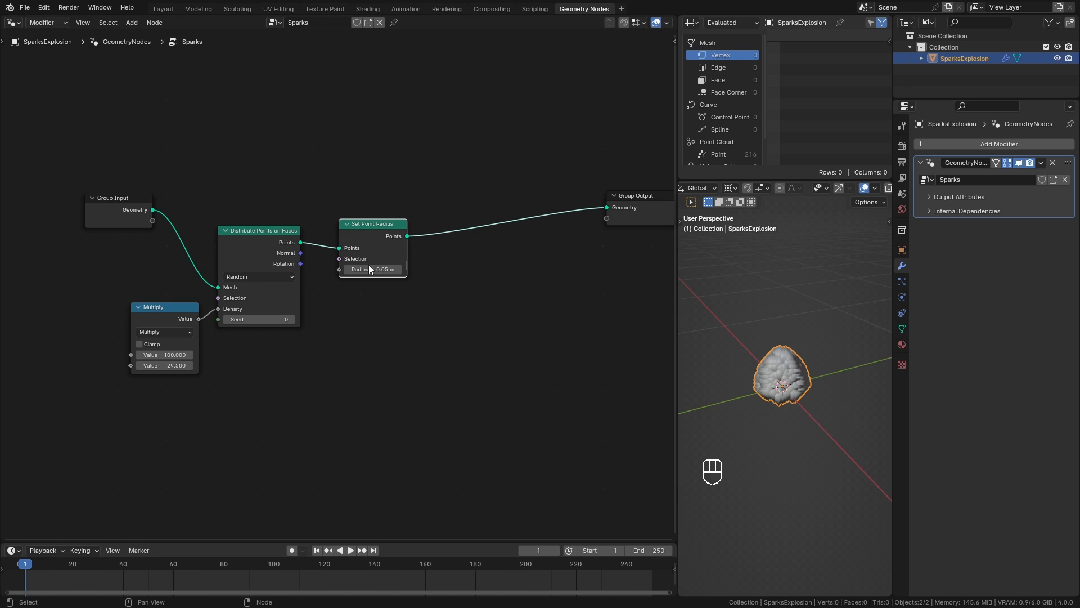
shift+drag(373, 270, 382, 270)
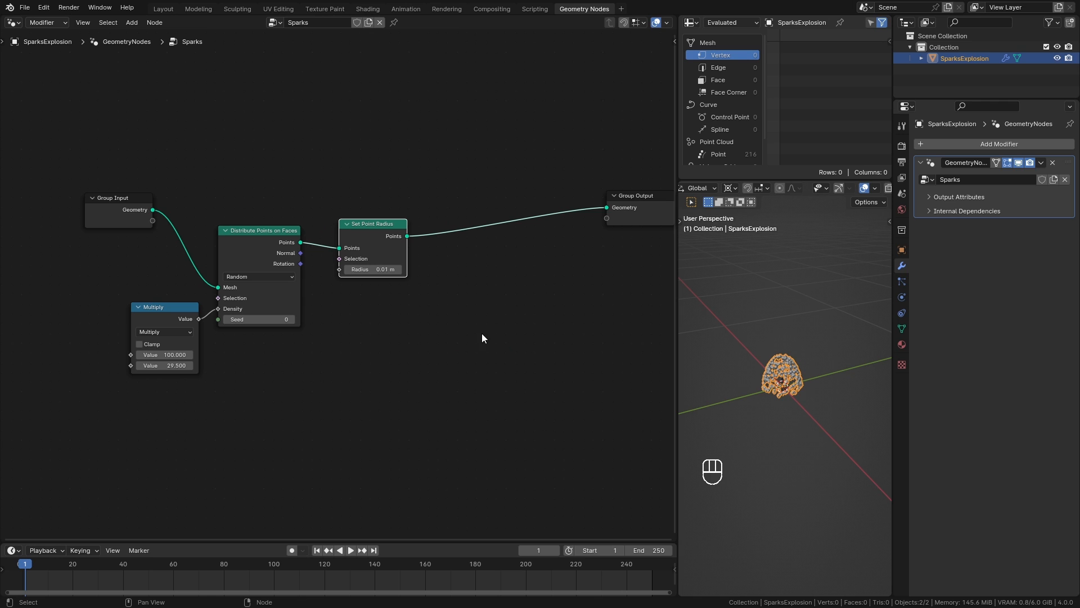
key(alt+a)
ctrl+drag(795, 424, 795, 450)
ctrl+middle_drag(795, 450, 770, 440)
mouse_move(441, 333)
middle_down()
mouse_move(448, 311)
mouse_move(431, 333)
middle_up()
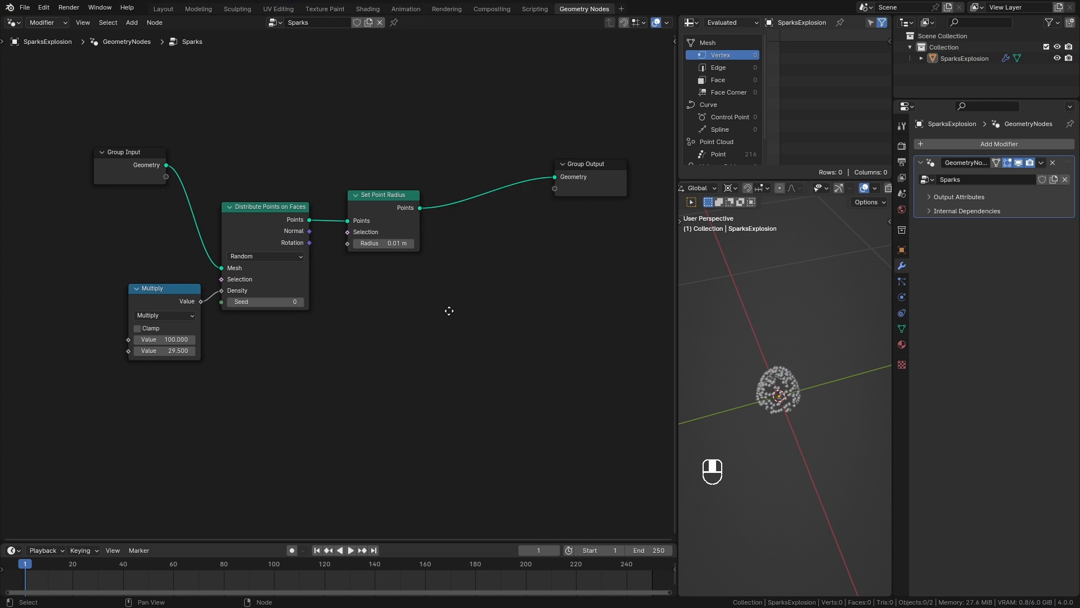
middle_drag(713, 403, 825, 389)
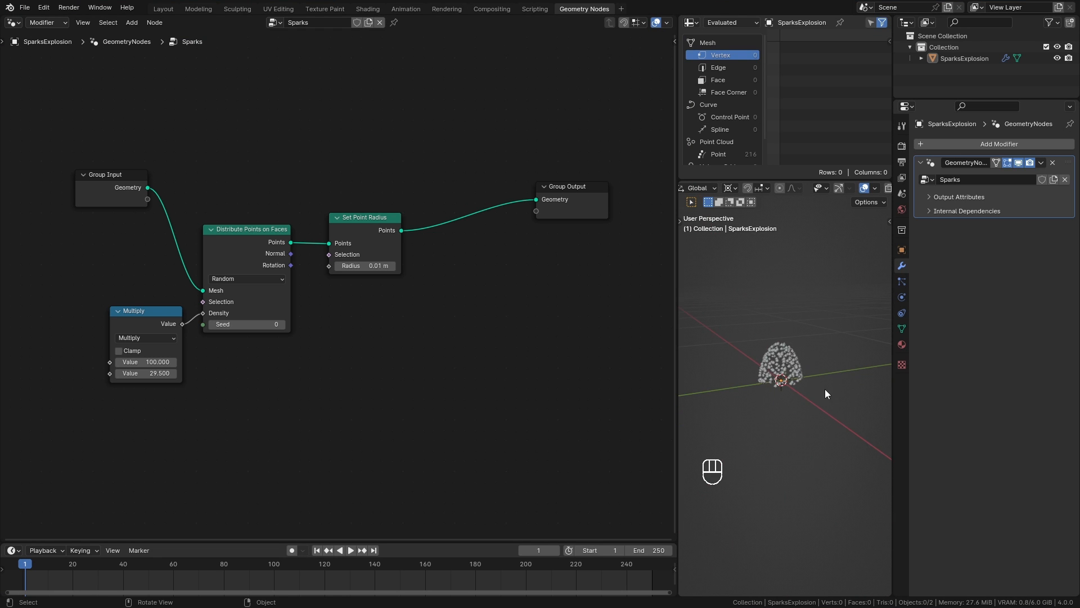
Step: Inspect the dome emitter's face normals in Edit Mode in the Layout workspace, with the geometry nodes modifier hidden in the viewport
click(163, 9)
ctrl+middle_drag(355, 340, 454, 295)
click(1019, 212)
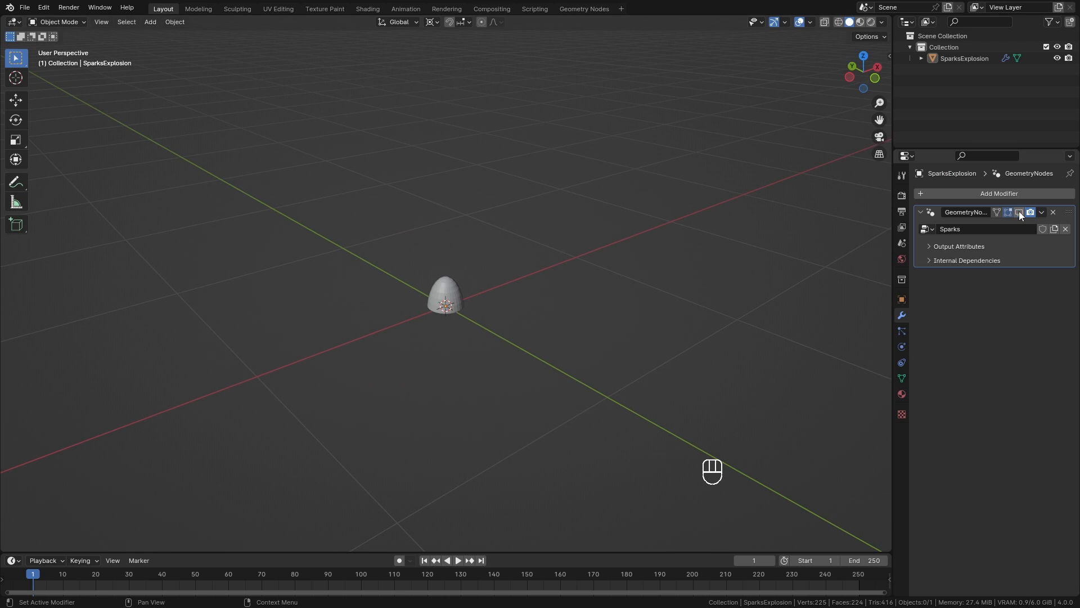
key(Tab)
middle_drag(602, 256, 643, 253)
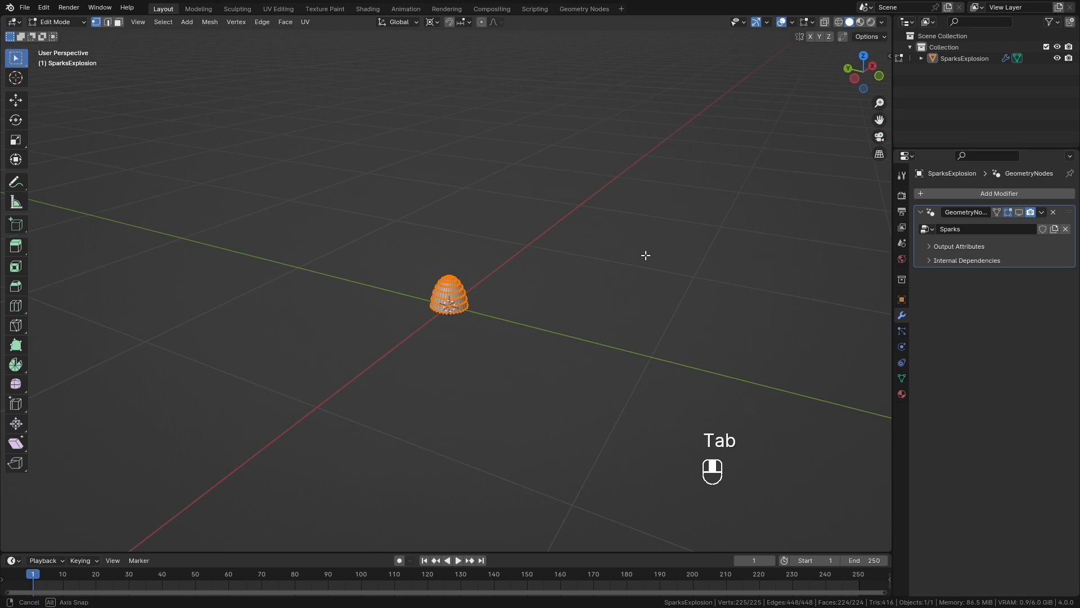
click(813, 22)
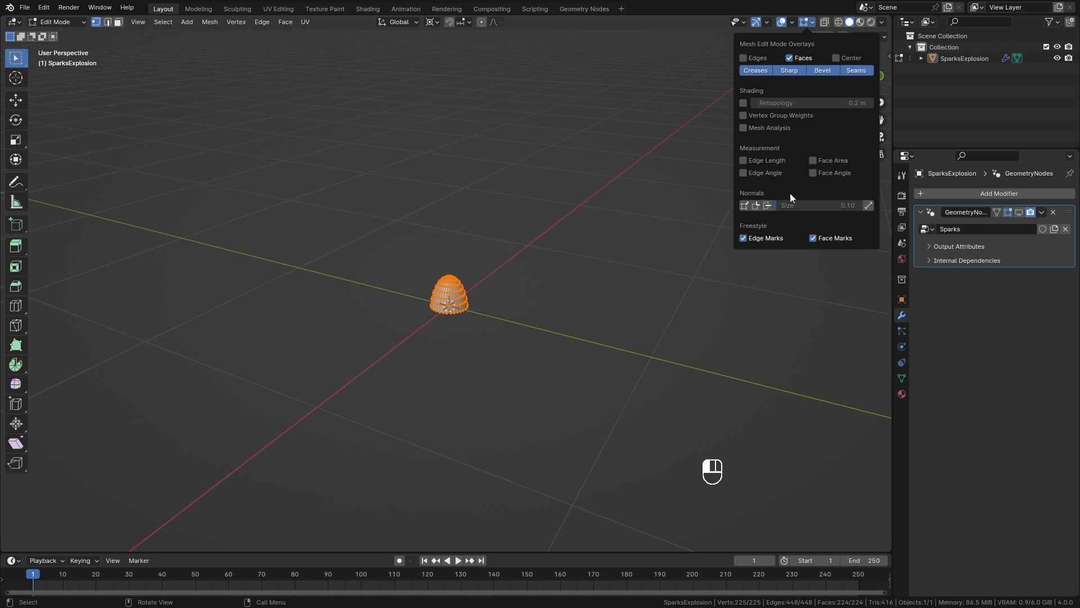
click(769, 206)
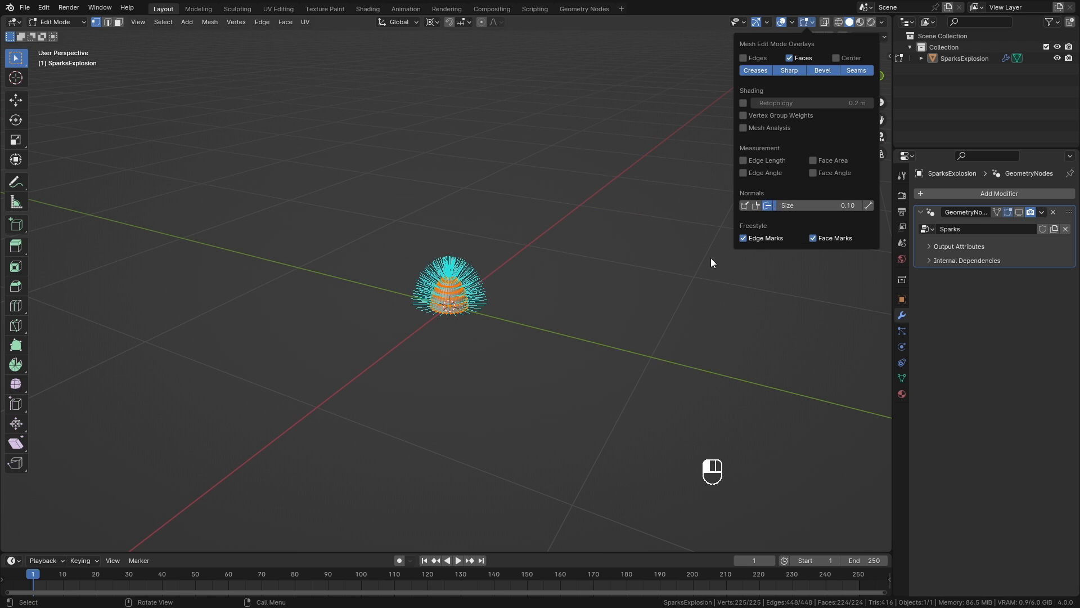
middle_drag(512, 403, 564, 335)
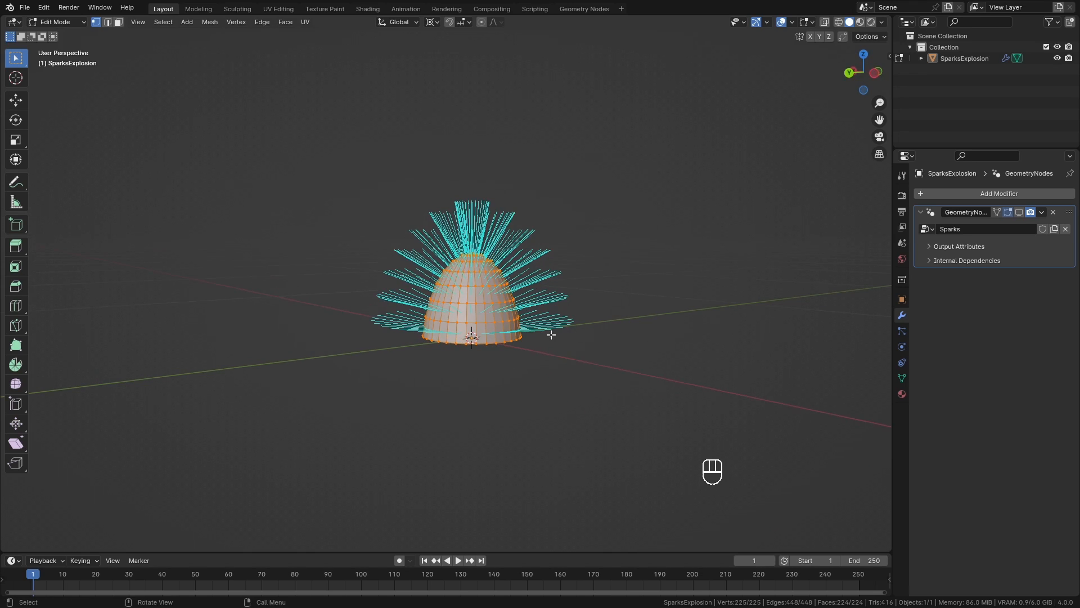
middle_drag(653, 276, 614, 289)
Step: Hide the face normals, leave Edit Mode, return to the Geometry Nodes workspace and show the modifier in the viewport again
click(810, 23)
click(769, 206)
key(Tab)
click(579, 10)
click(1018, 163)
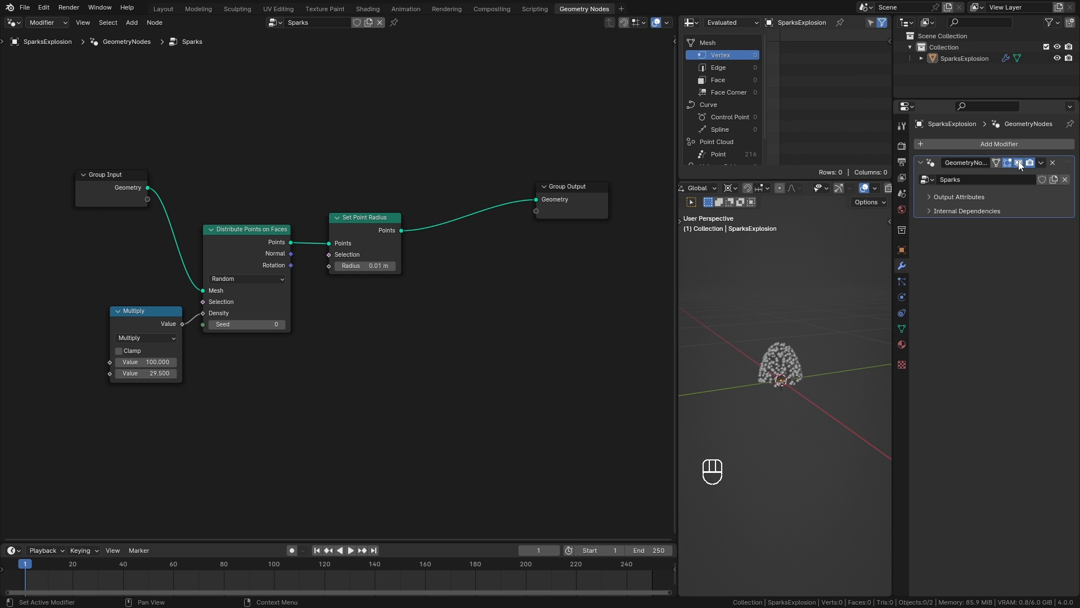
middle_drag(761, 398, 787, 404)
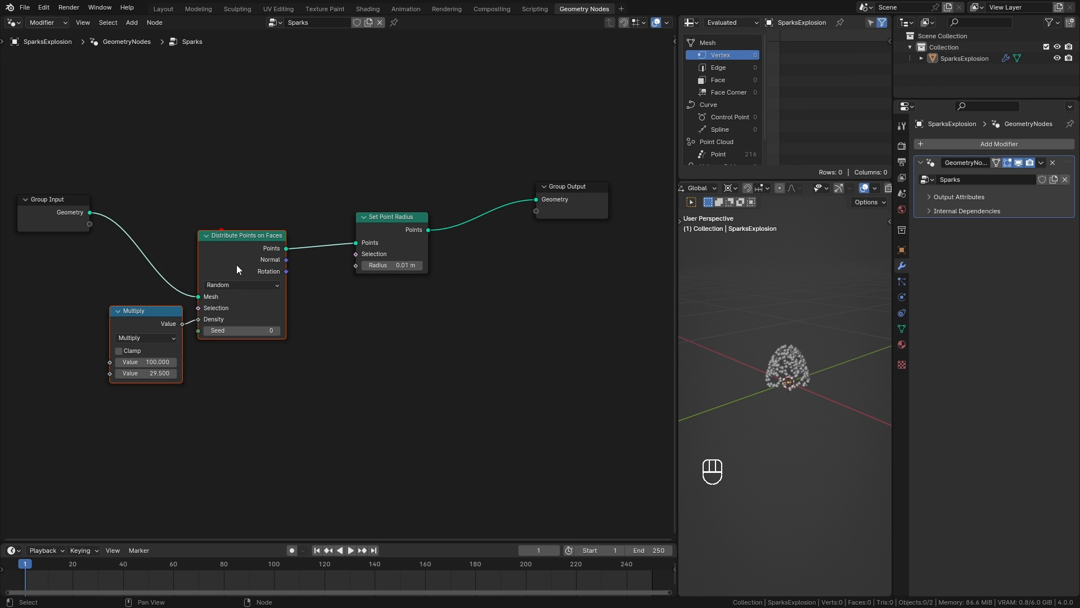
Step: Rearrange the distribution and Set Point Radius nodes and move Group Output farther away to open space before it
drag(237, 265, 281, 360)
drag(396, 228, 309, 228)
drag(554, 208, 616, 234)
Step: Add a Simulation Zone and connect it between Set Point Radius and Group Output
key(shift+a)
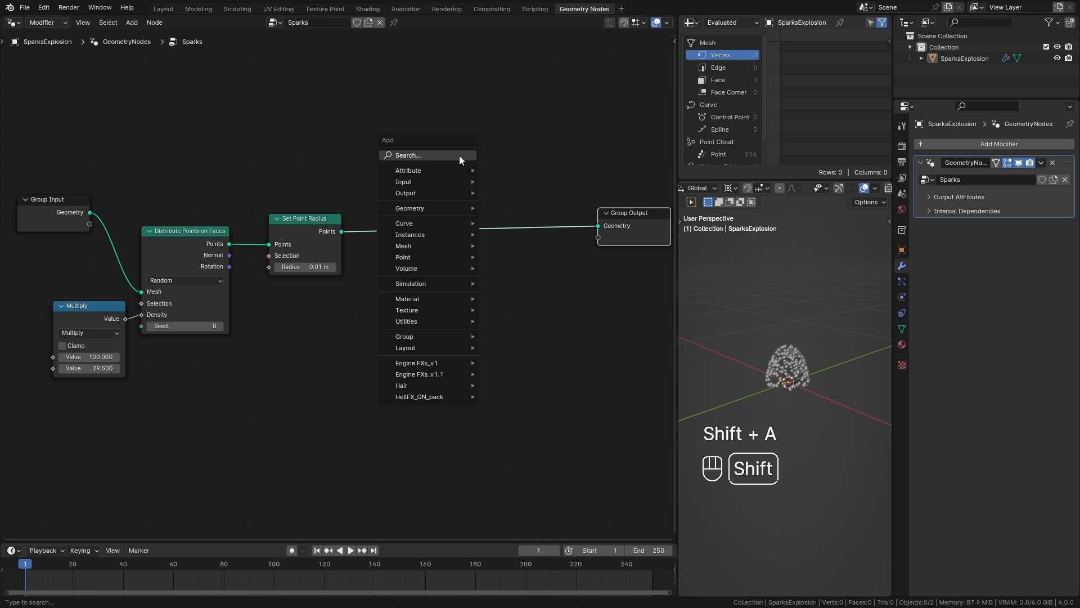
mouse_move(434, 278)
click(506, 282)
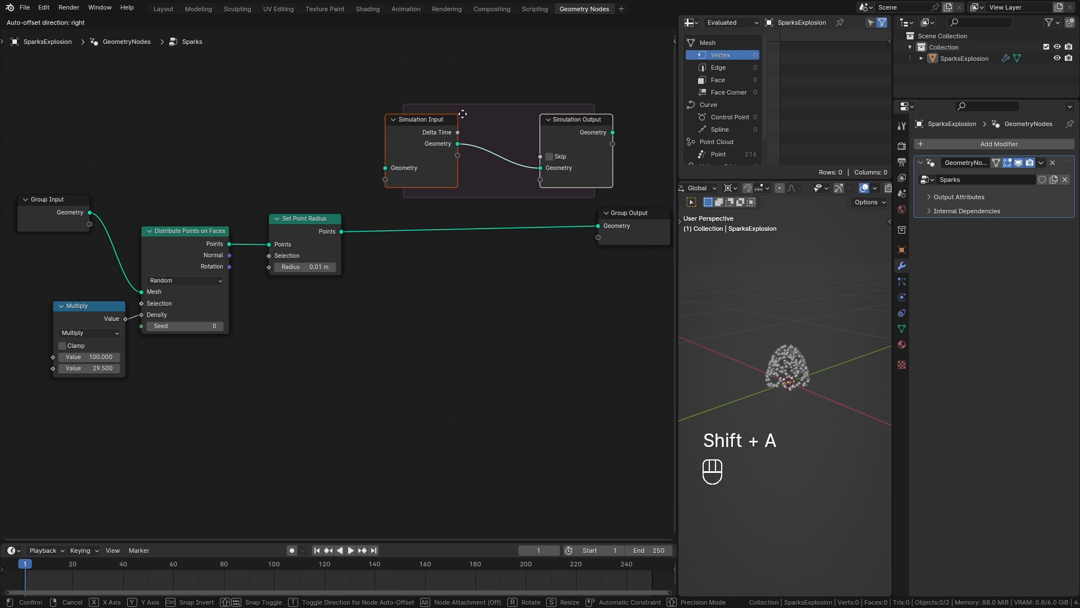
click(462, 115)
drag(342, 231, 385, 167)
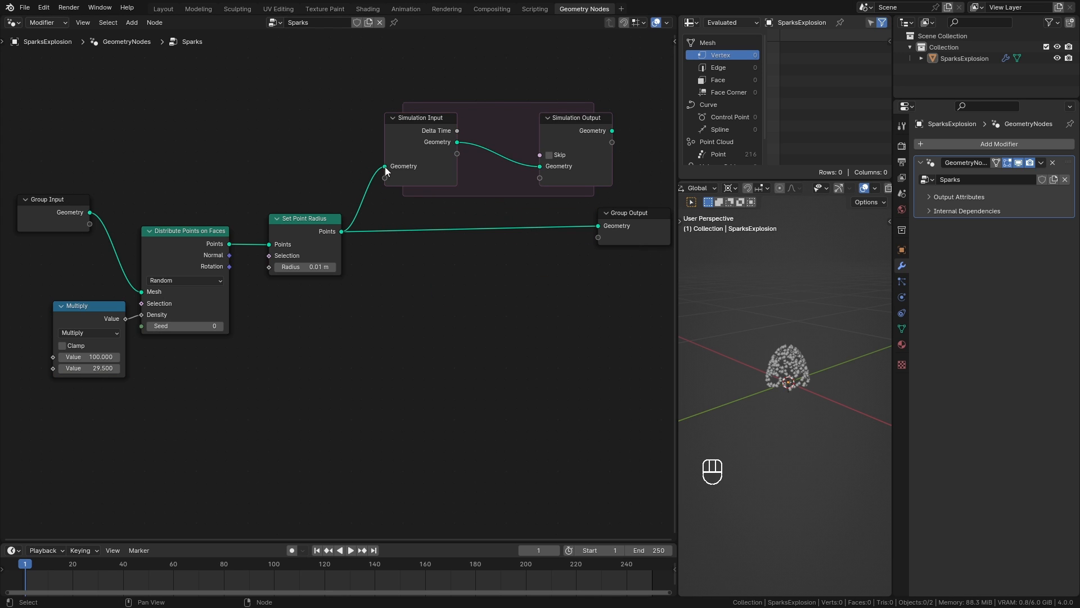
drag(612, 131, 685, 199)
Step: Move the Simulation Input and Simulation Output nodes farther apart to make room inside the zone
drag(531, 134, 581, 152)
drag(380, 126, 357, 148)
drag(579, 149, 583, 152)
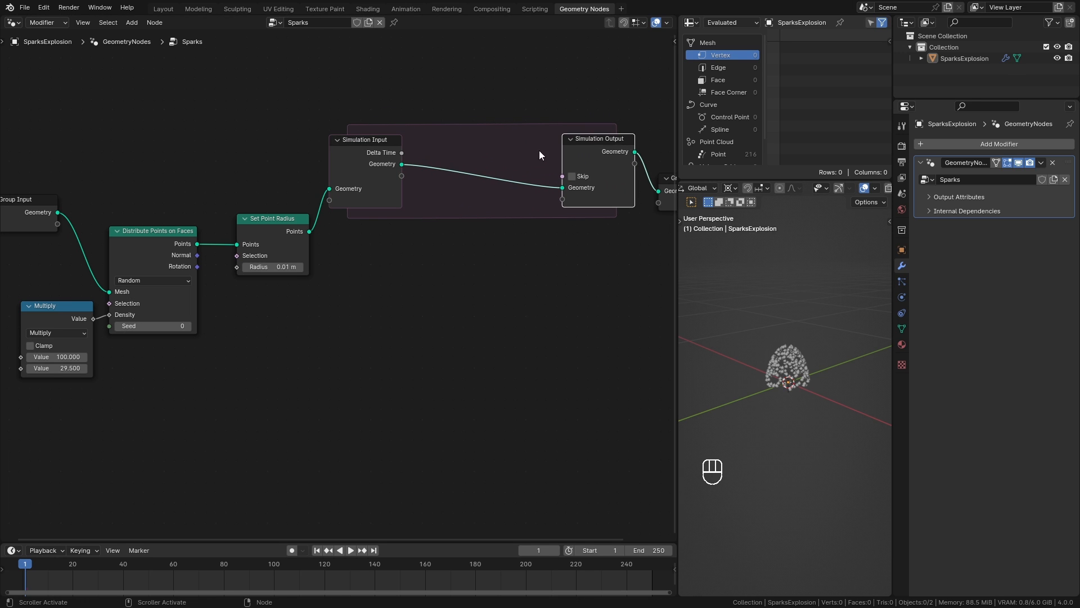
scroll(298, 327, down, 1)
Step: Move the Group Input, Multiply and Distribute Points on Faces nodes away from Set Point Radius to leave a gap between them
drag(32, 155, 308, 372)
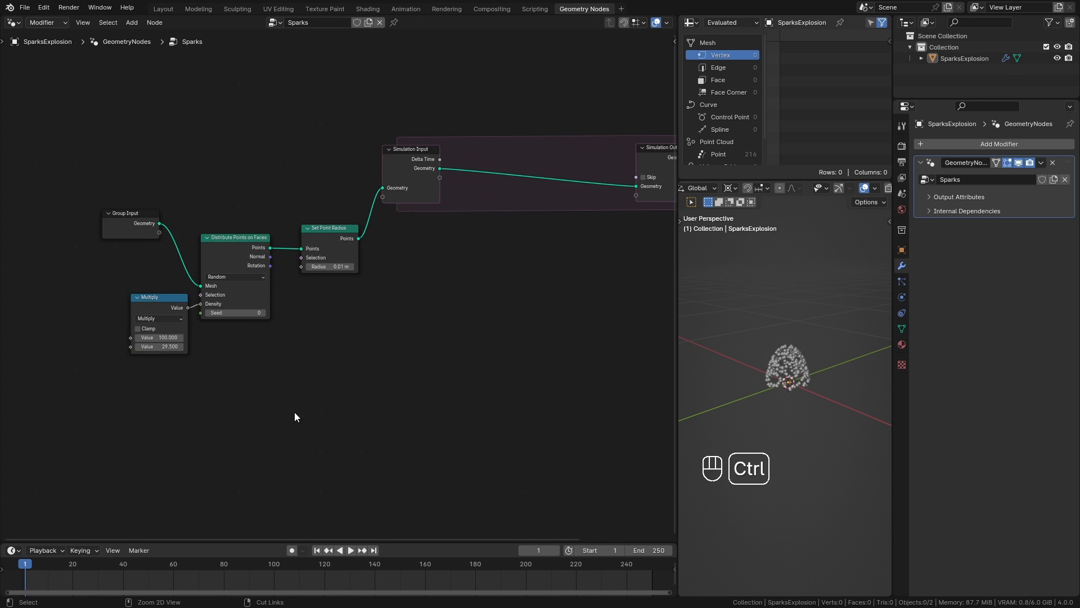
ctrl+middle_drag(295, 412, 364, 371)
drag(49, 127, 276, 386)
drag(271, 213, 113, 216)
click(265, 302)
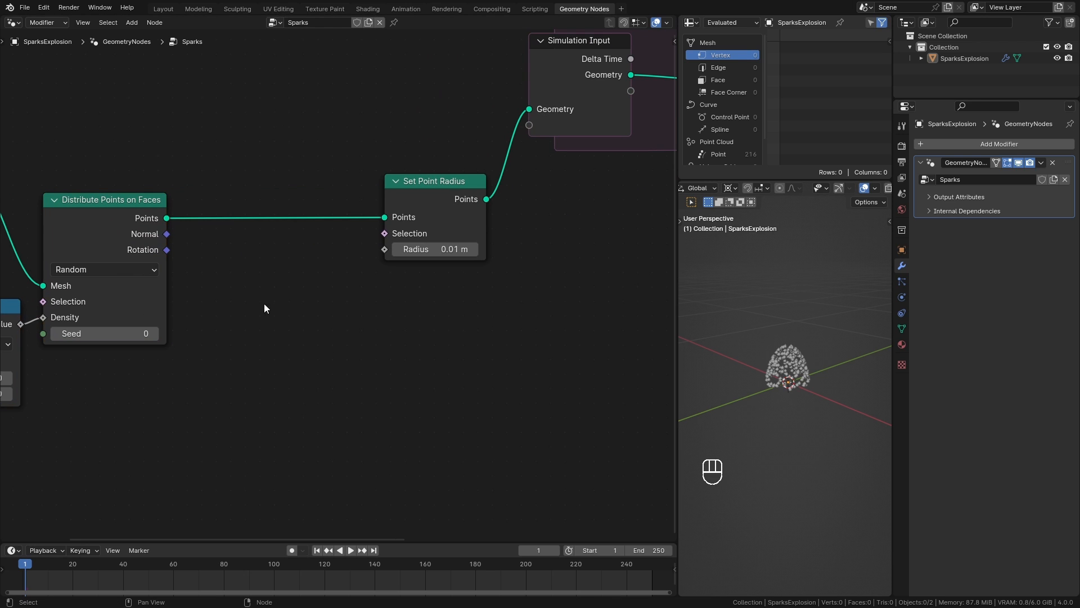
Step: Insert a Store Named Attribute node between Distribute Points on Faces and Set Point Radius
key(shift+a)
mouse_move(289, 142)
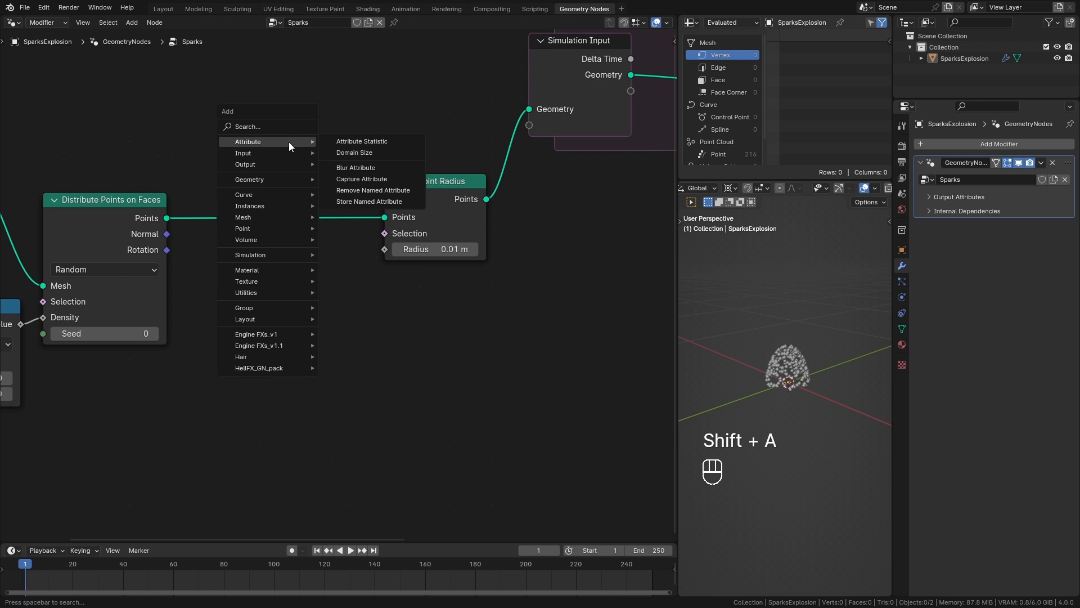
click(356, 188)
click(223, 146)
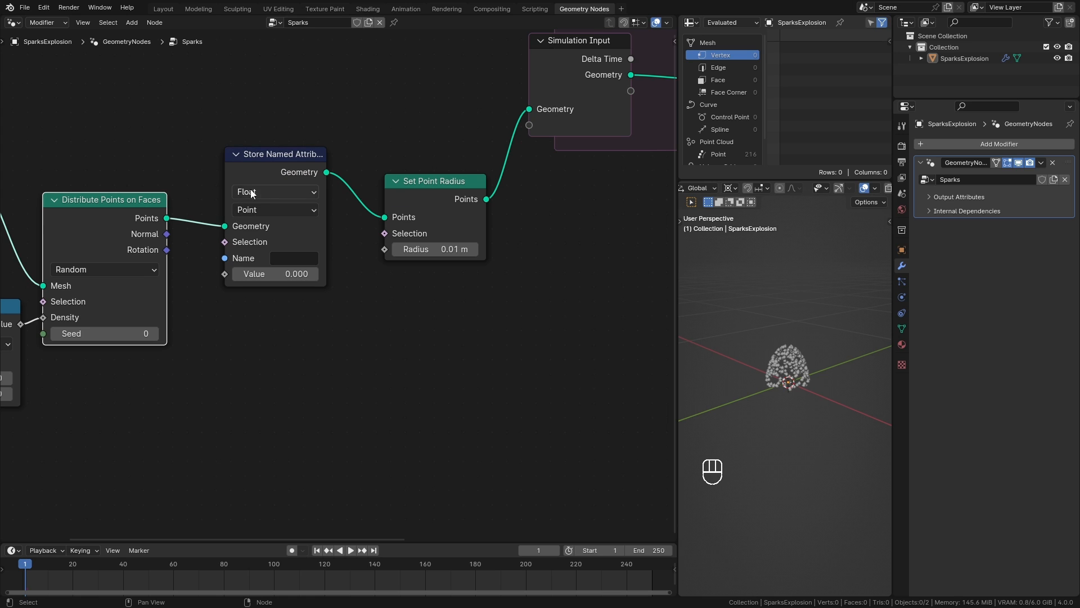
Step: Make the stored attribute a Vector named Normal and feed its value from the Normal output of Distribute Points on Faces
click(271, 195)
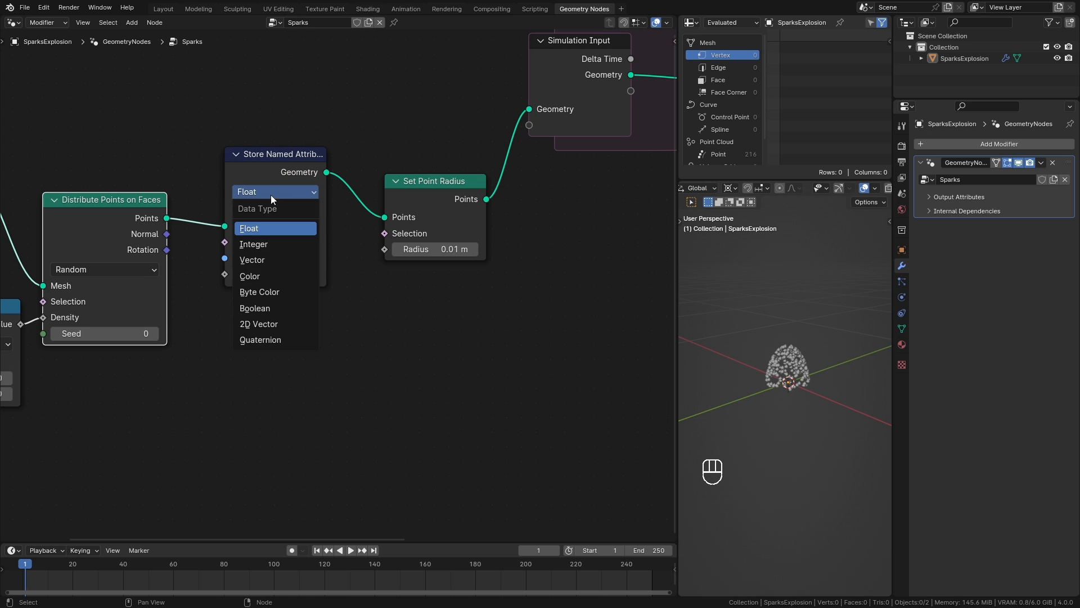
click(261, 261)
drag(167, 236, 225, 274)
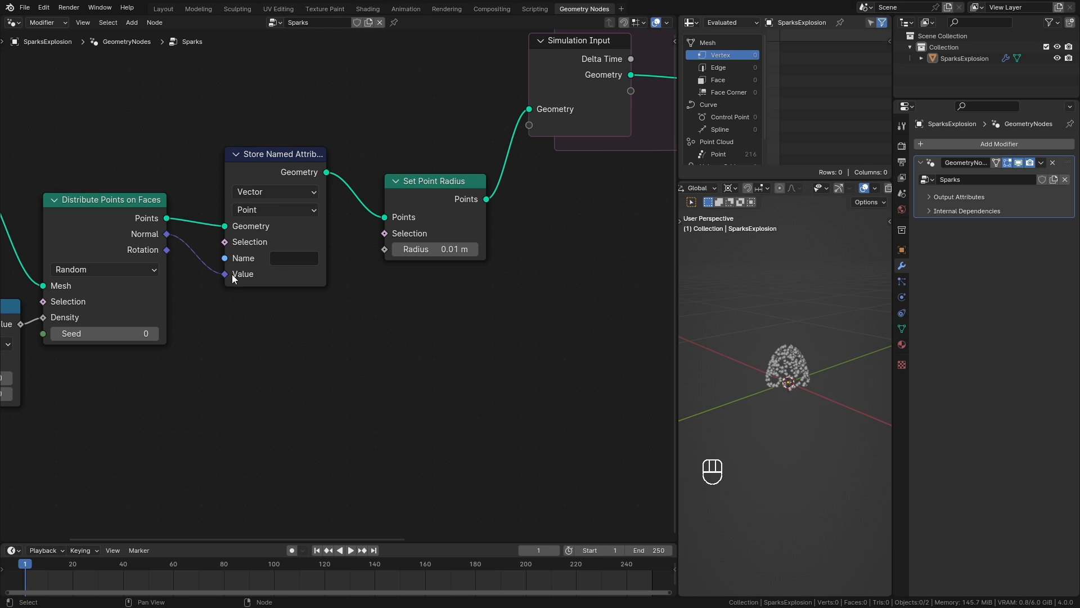
click(287, 260)
text(Normal)
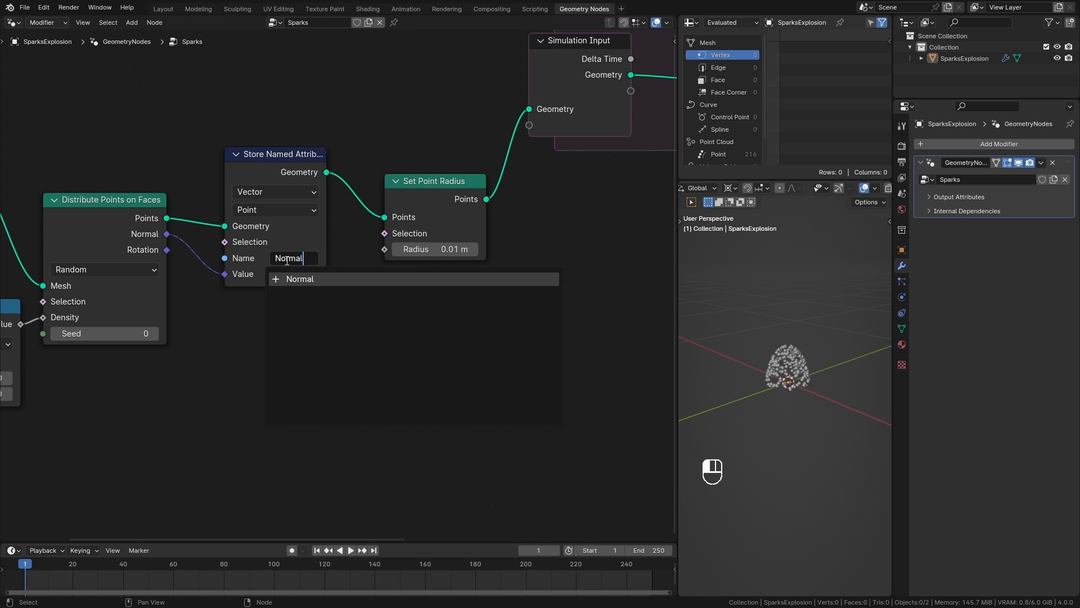
key(Return)
Step: Insert a Set Position node between Simulation Input and Simulation Output and set its Z offset to 0.07 m
ctrl+middle_drag(316, 284, 467, 337)
middle_drag(590, 306, 274, 337)
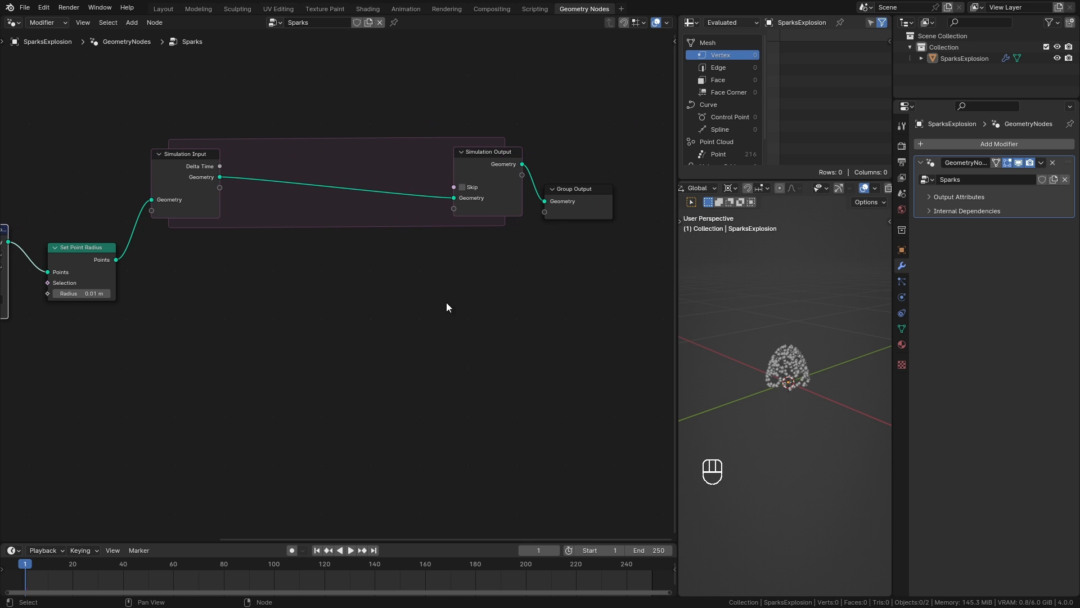
ctrl+middle_drag(357, 336, 328, 258)
key(shift+a)
mouse_move(290, 263)
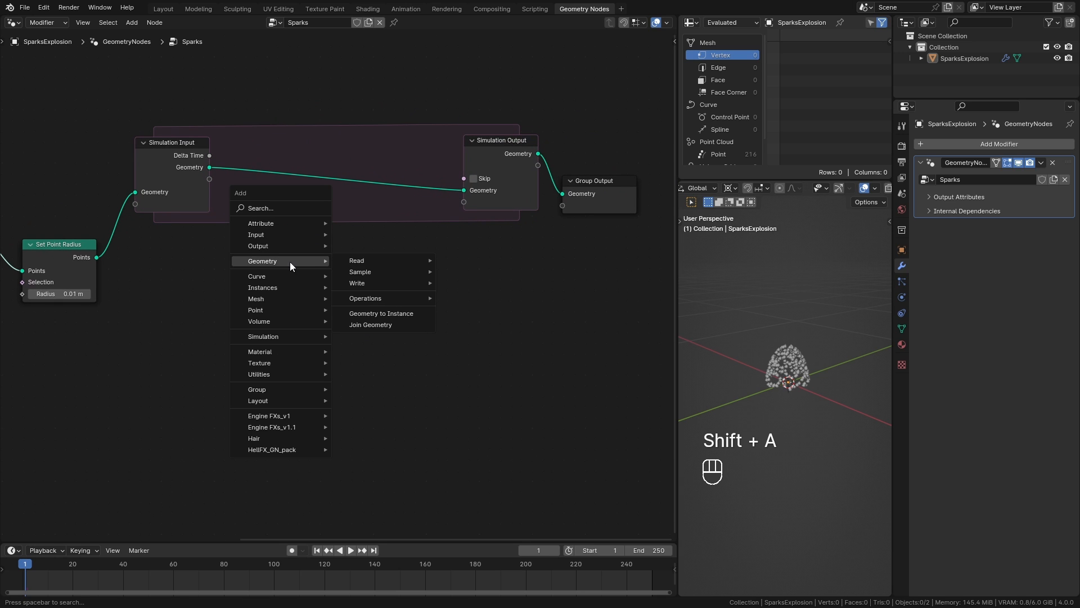
mouse_move(397, 283)
click(479, 295)
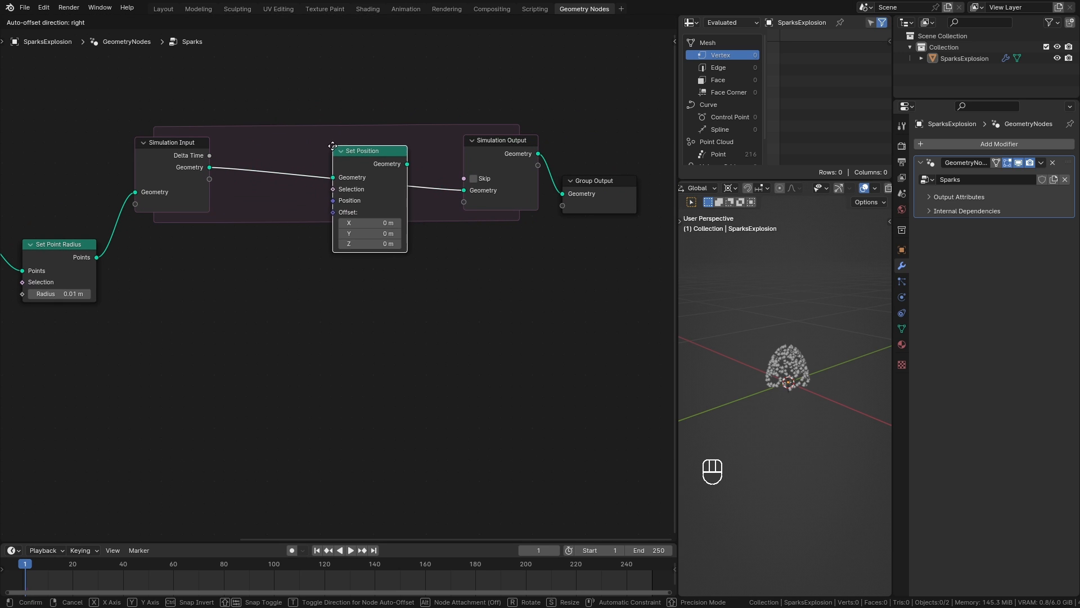
click(333, 146)
mouse_move(357, 342)
ctrl+middle_down()
mouse_move(333, 316)
mouse_move(361, 334)
ctrl+middle_up()
shift+drag(415, 240, 445, 241)
Step: Play the simulation, restart it from the first frame to watch the points move, and stop playback
key(space)
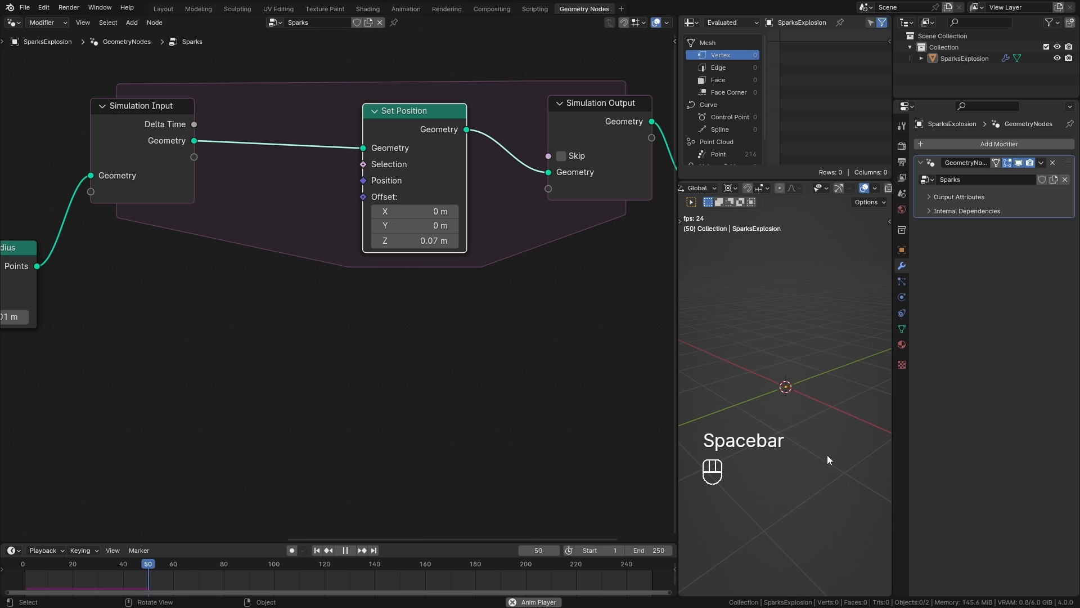
click(318, 551)
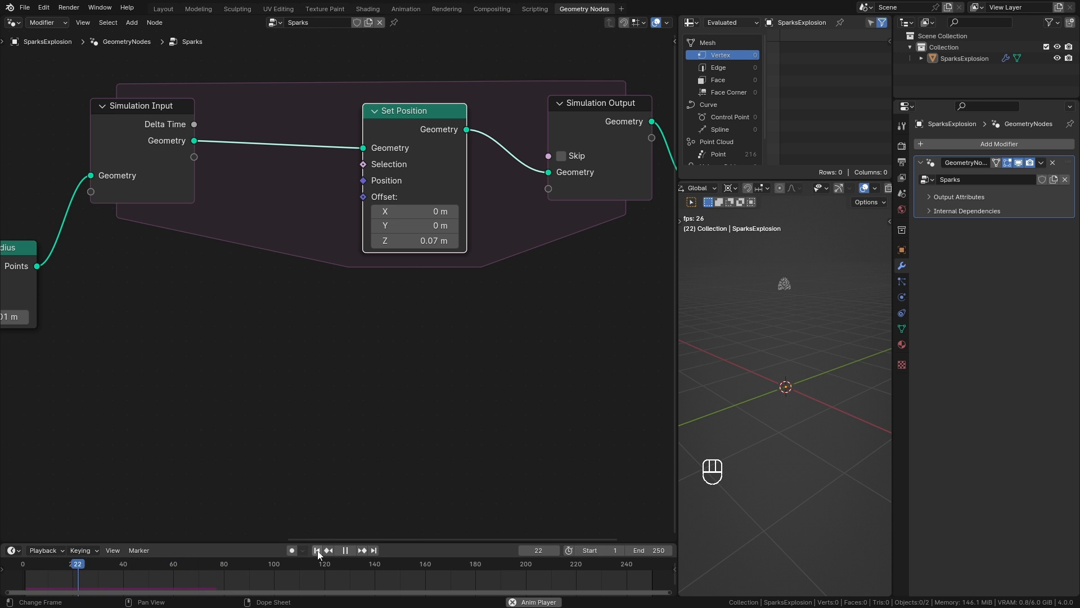
key(space)
Step: Set the animation's end frame to 60, fit the timeline to the shorter range and replay the simulation from the first frame
click(652, 549)
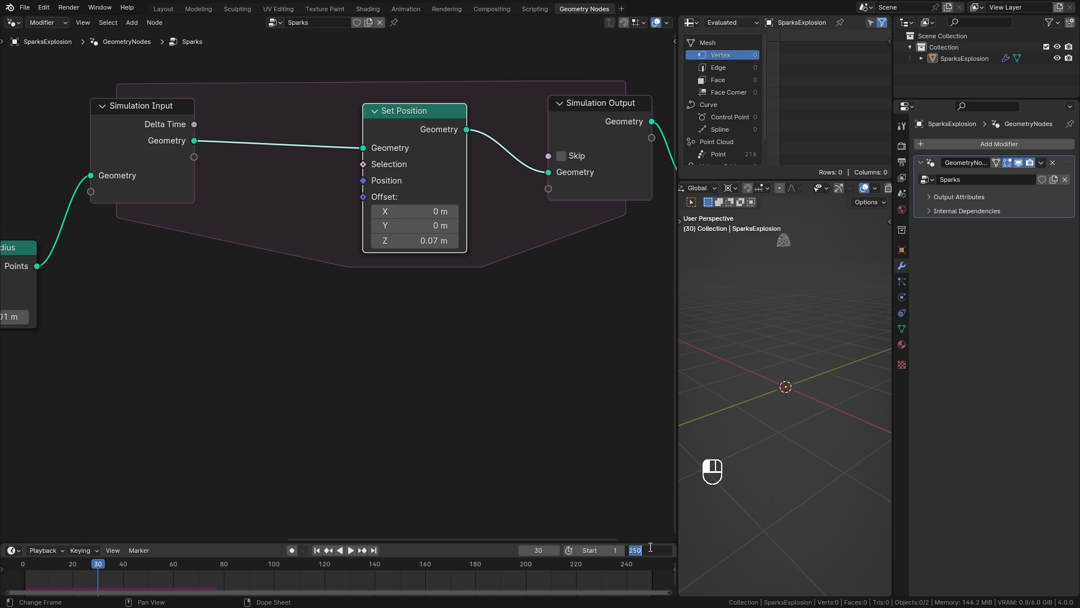
key(Return)
drag(672, 594, 306, 592)
click(318, 550)
key(space)
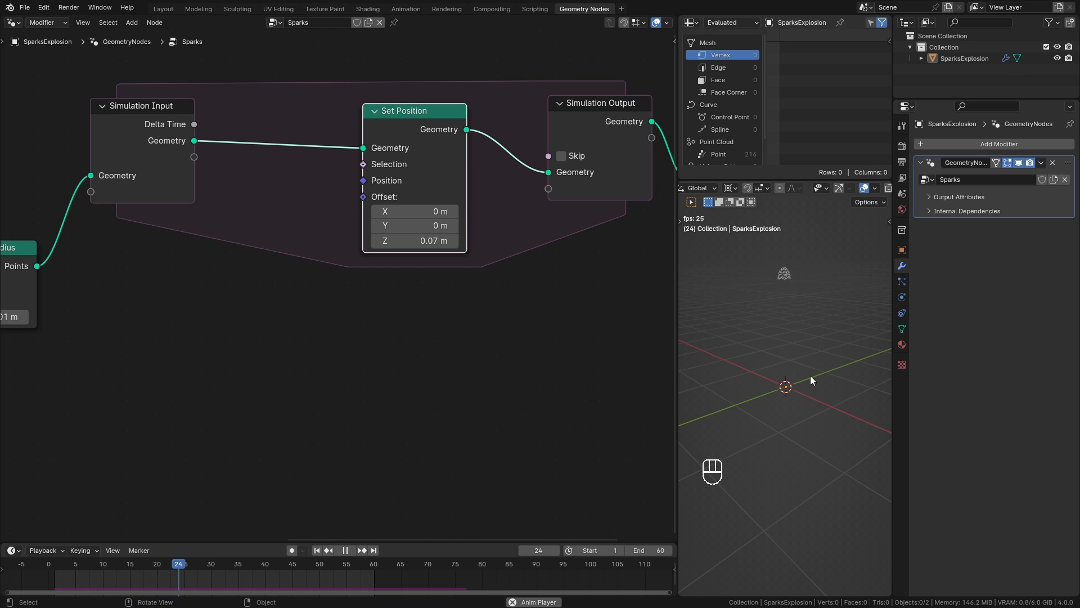
key(space)
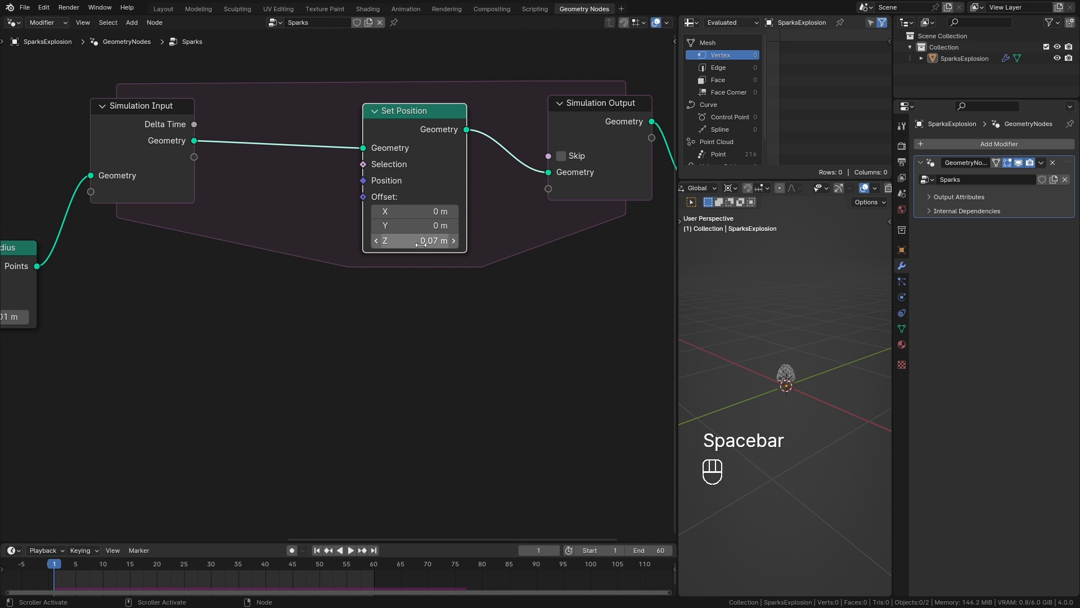
Step: Add a Named Attribute node in the empty area below the Simulation Input node
middle_drag(299, 310, 483, 292)
ctrl+middle_drag(400, 297, 386, 315)
middle_drag(369, 331, 536, 319)
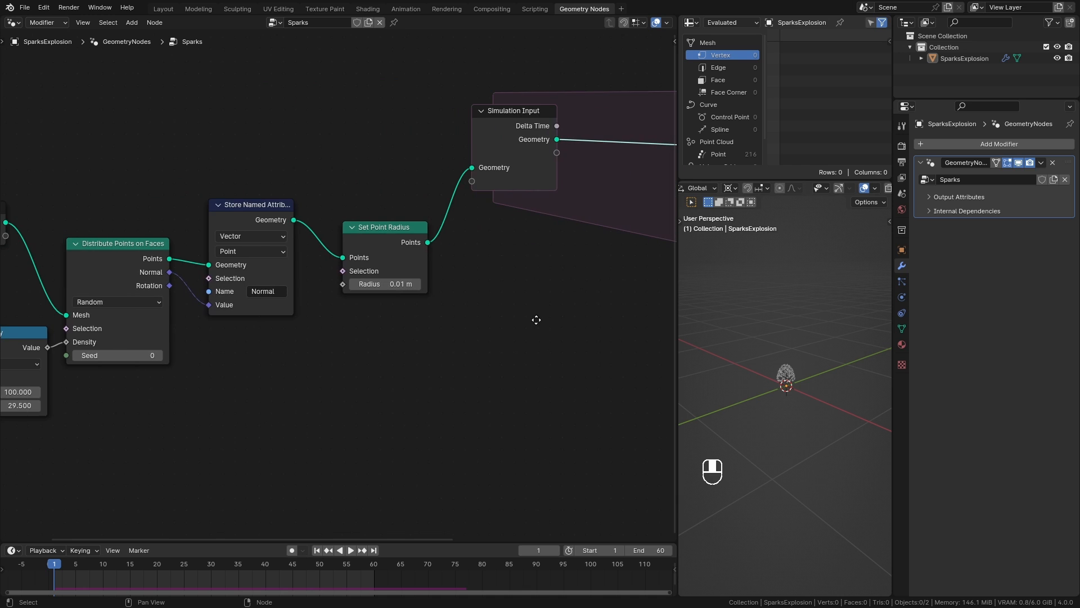
middle_drag(465, 282, 487, 330)
key(shift+a)
mouse_move(457, 230)
mouse_move(539, 231)
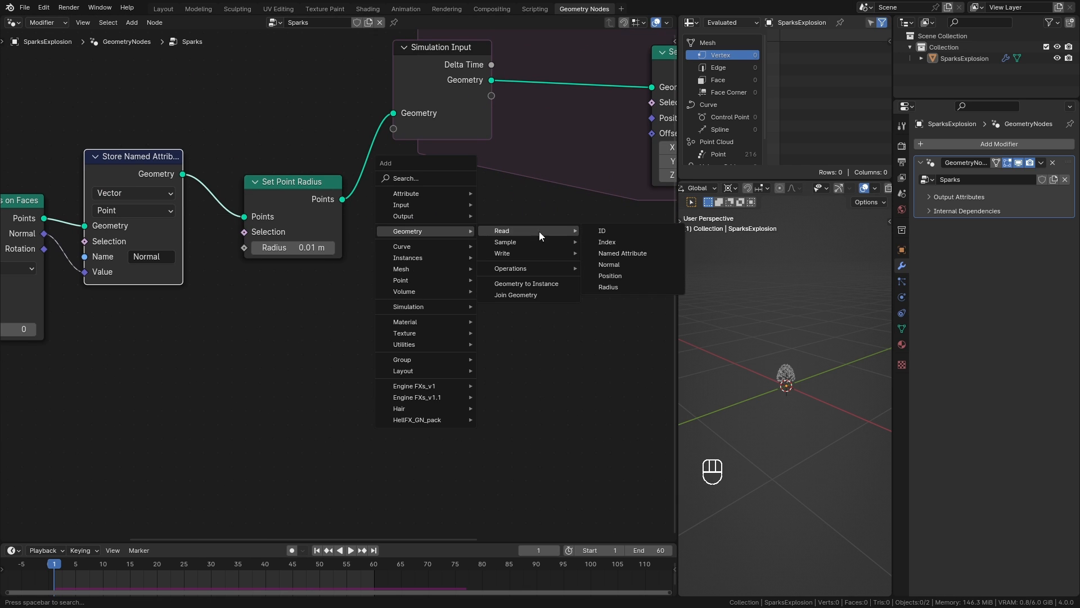
click(622, 255)
click(444, 280)
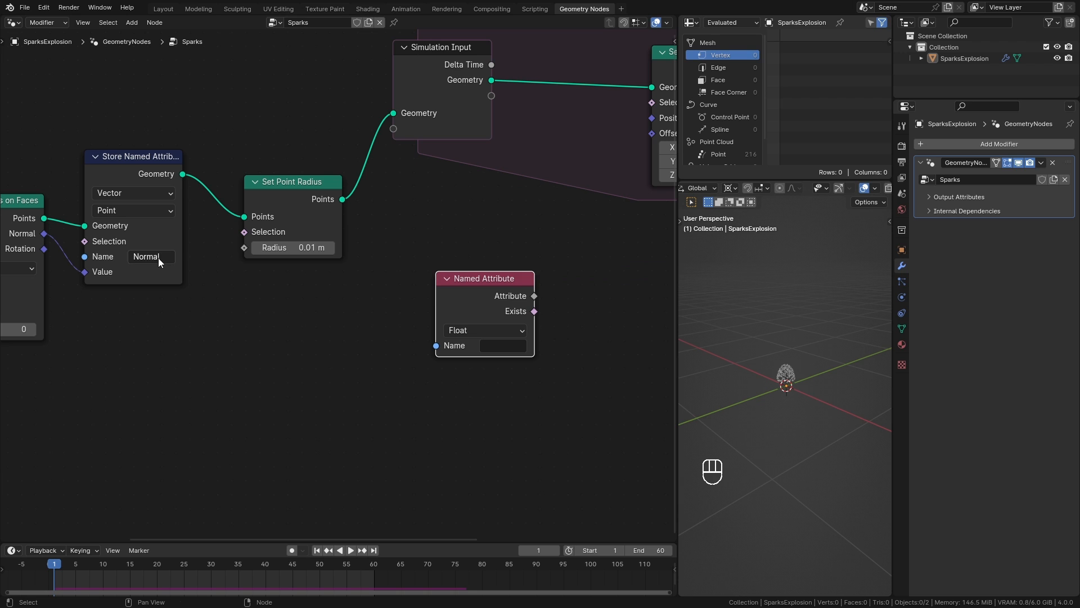
Step: Make the Named Attribute node read the Vector attribute Normal and connect it to the Offset of Set Position
key(ctrl+c)
key(ctrl+v)
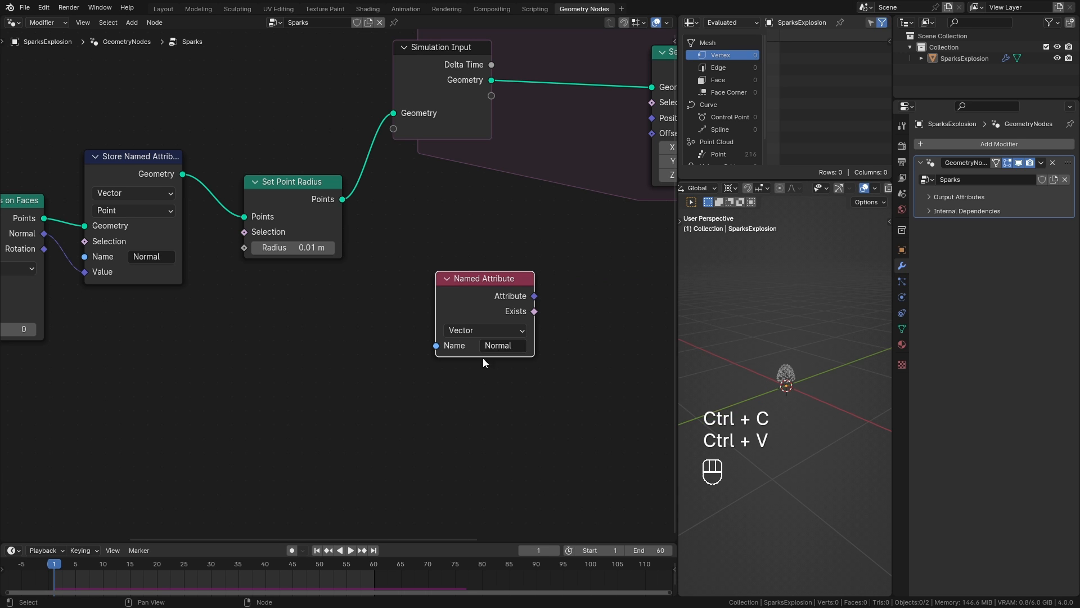
click(512, 332)
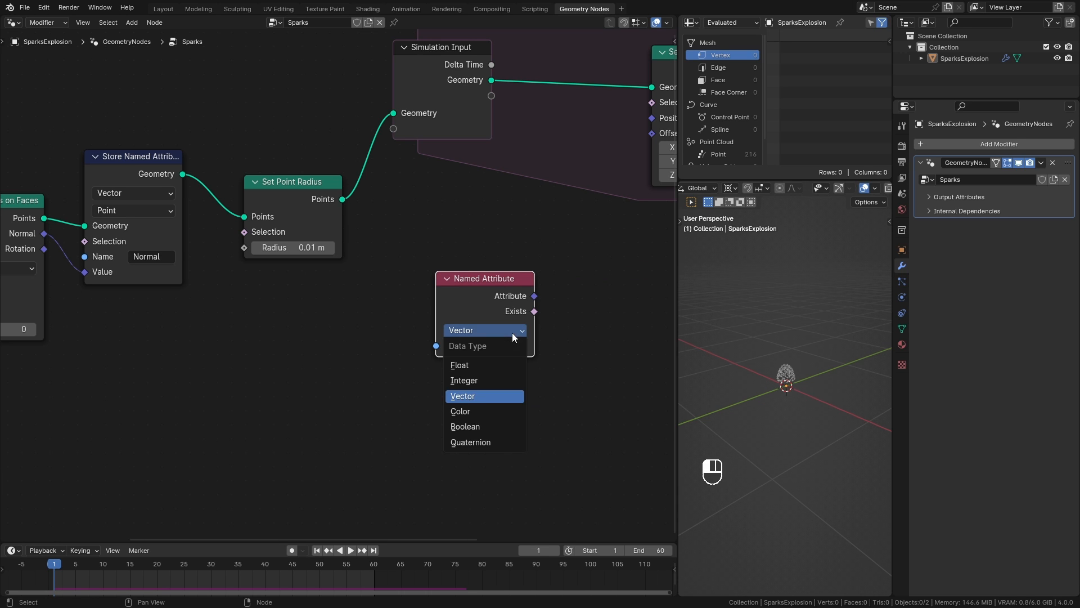
click(474, 398)
middle_drag(542, 357, 253, 406)
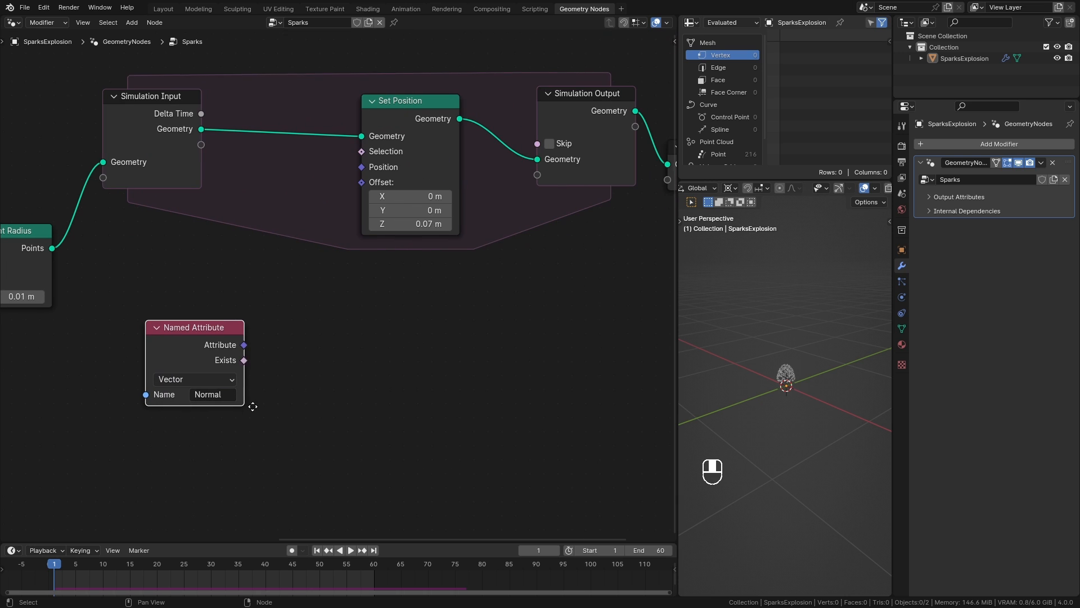
drag(243, 348, 362, 182)
Step: Play the simulation to check how the points spread along their normals, and return to the first frame
ctrl+middle_drag(788, 370, 795, 402)
middle_drag(753, 432, 794, 370)
click(810, 380)
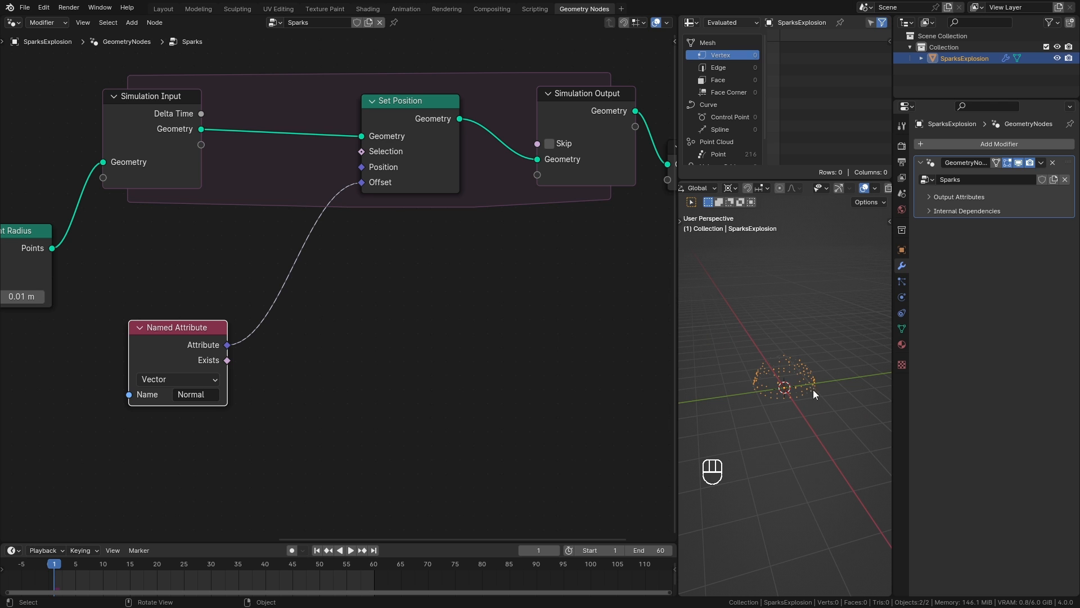
key(space)
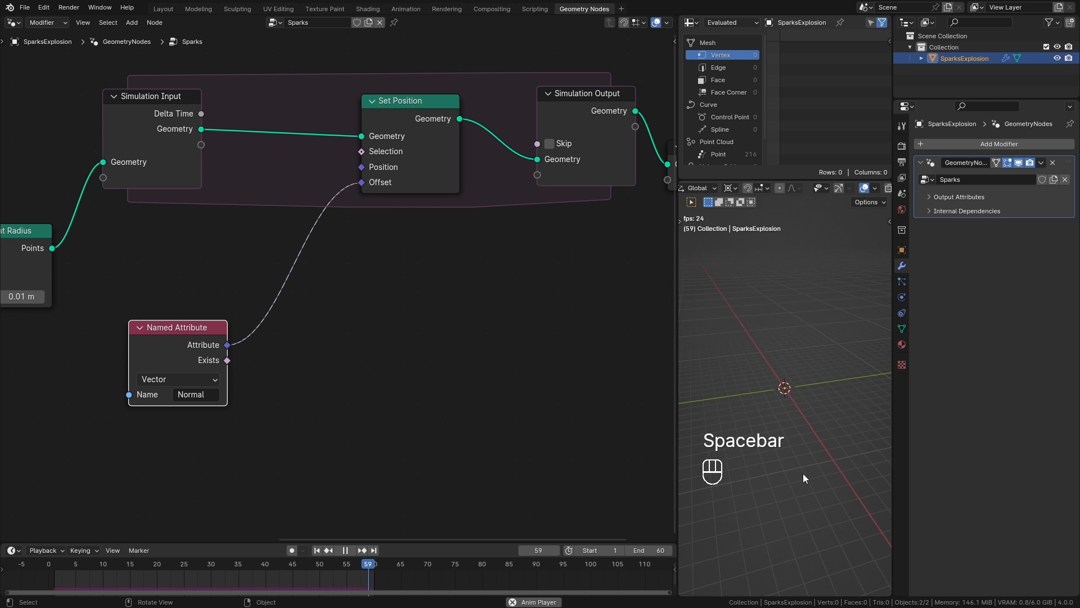
key(space)
key(shift+Left)
ctrl+middle_drag(733, 479, 793, 433)
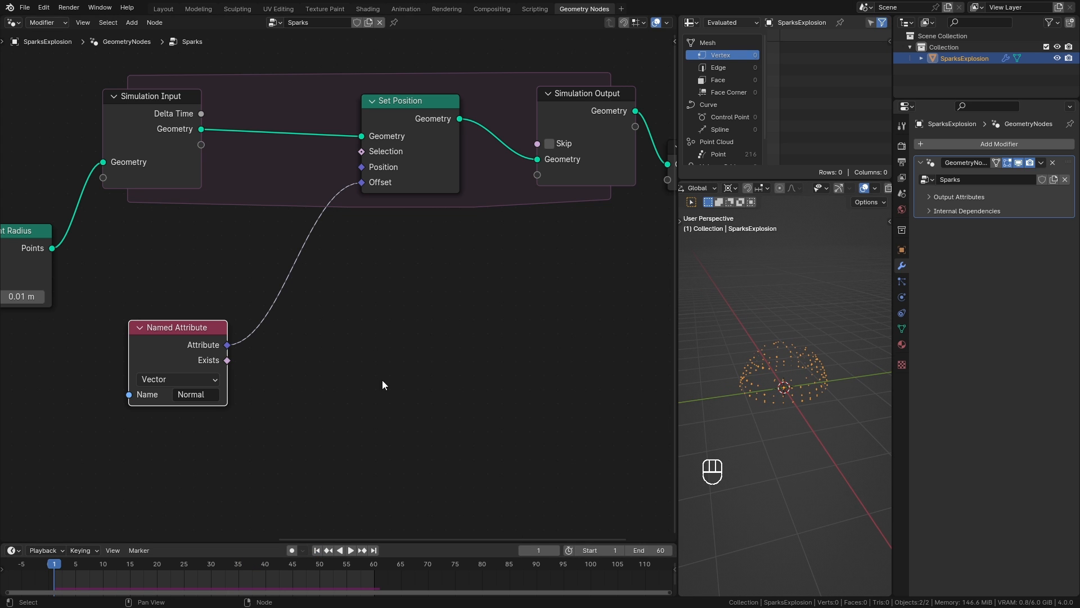
Step: Add a Vector Math Scale node fed by the Named Attribute's Attribute output, placed beside it
drag(225, 349, 337, 347)
text(sca)
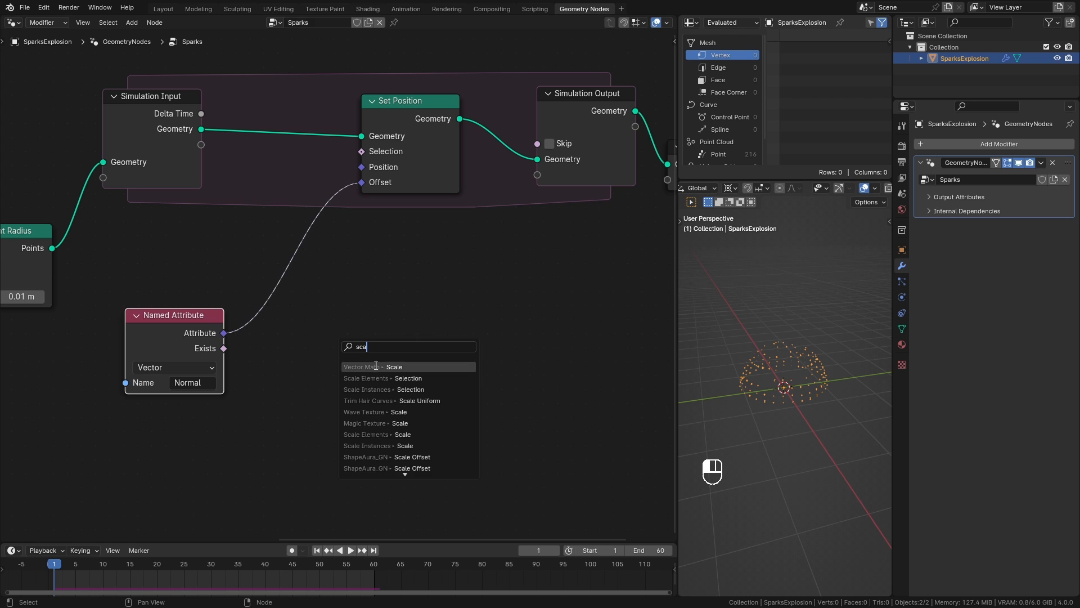
click(376, 366)
click(333, 328)
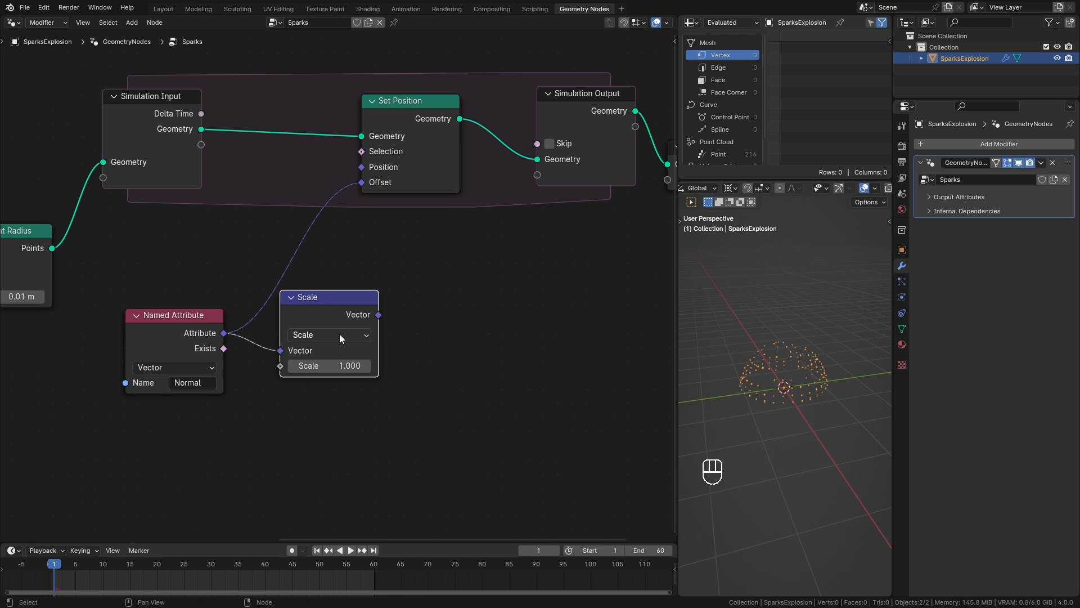
Step: Set the Scale node's factor to 0.1, connect its Vector to the Offset of Set Position and tuck it below that node
click(334, 366)
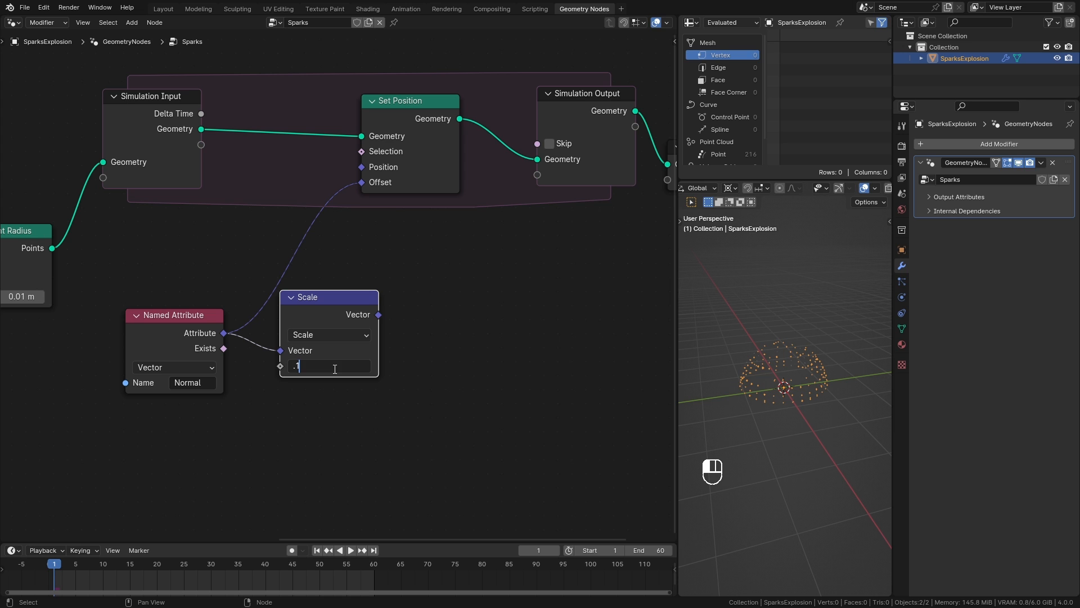
text(.1)
key(Return)
drag(378, 315, 361, 183)
drag(336, 309, 317, 290)
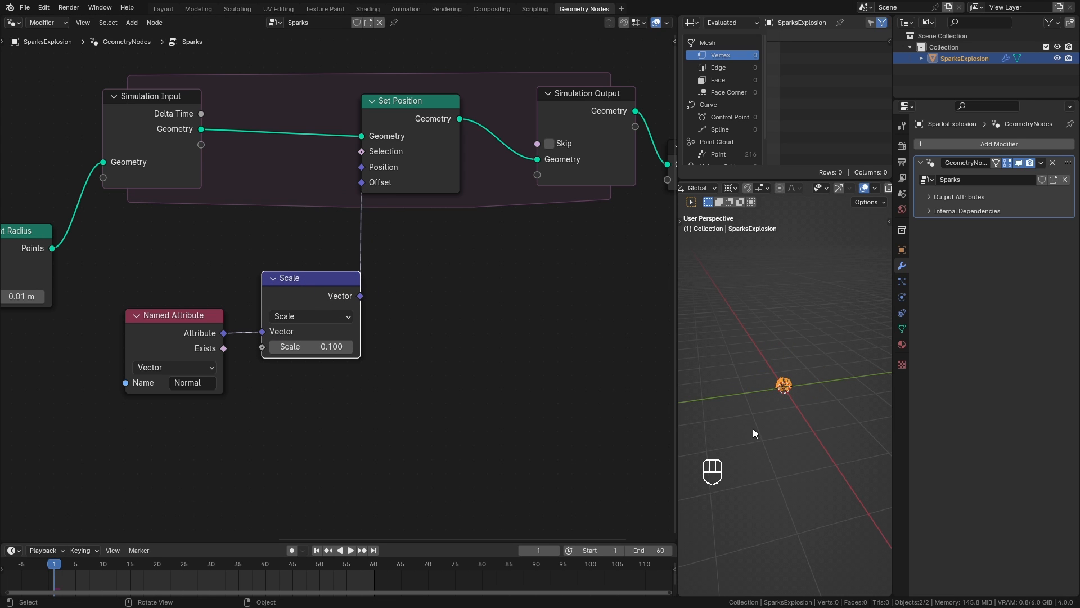
Step: Play the simulation twice from the first frame to check the slower outward movement of the points
key(space)
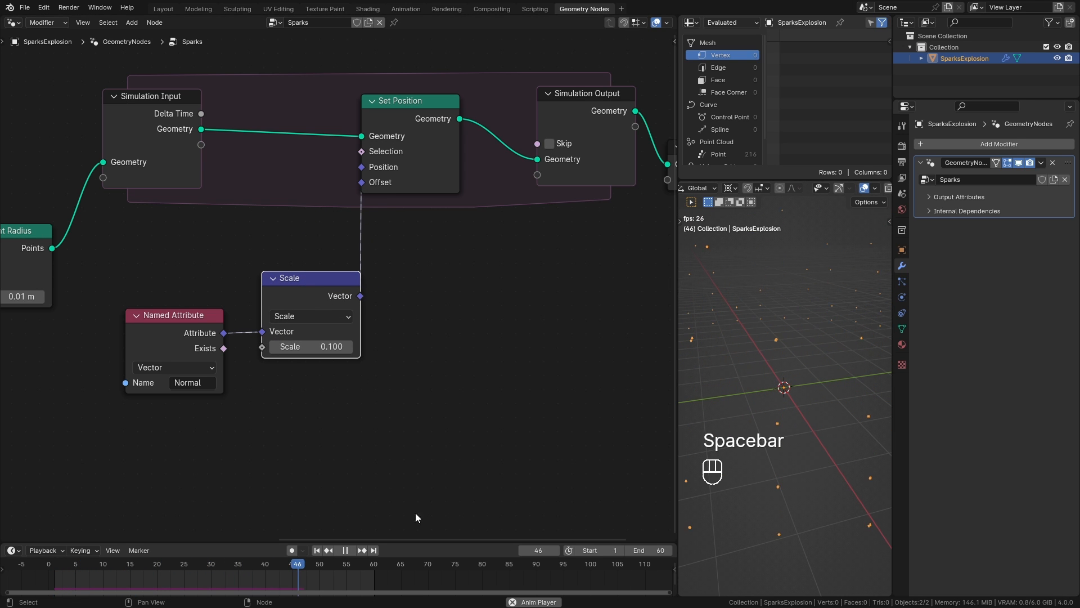
key(space)
click(317, 550)
key(space)
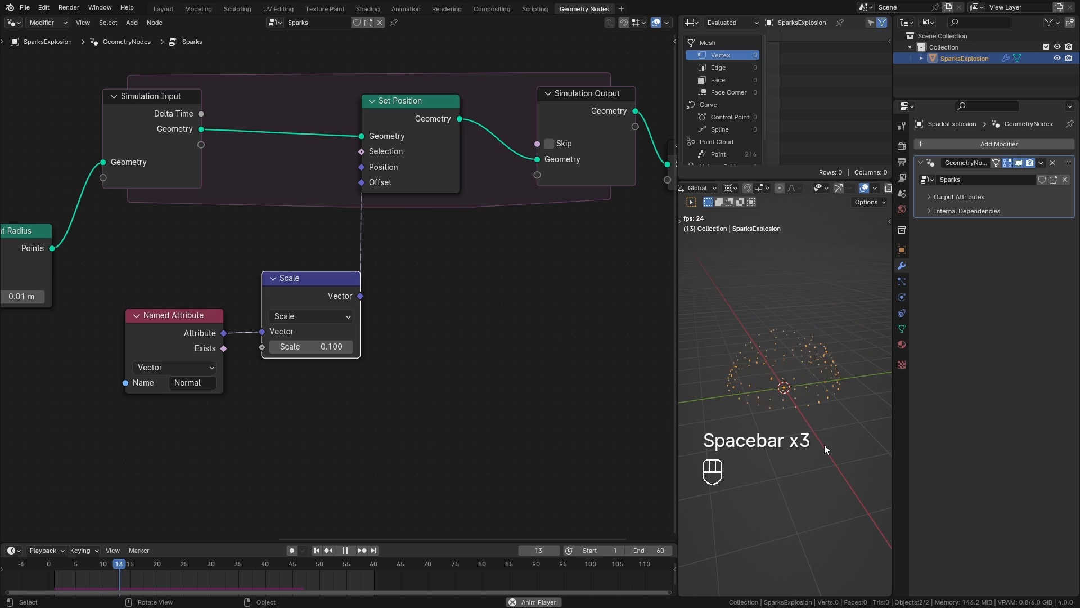
key(space)
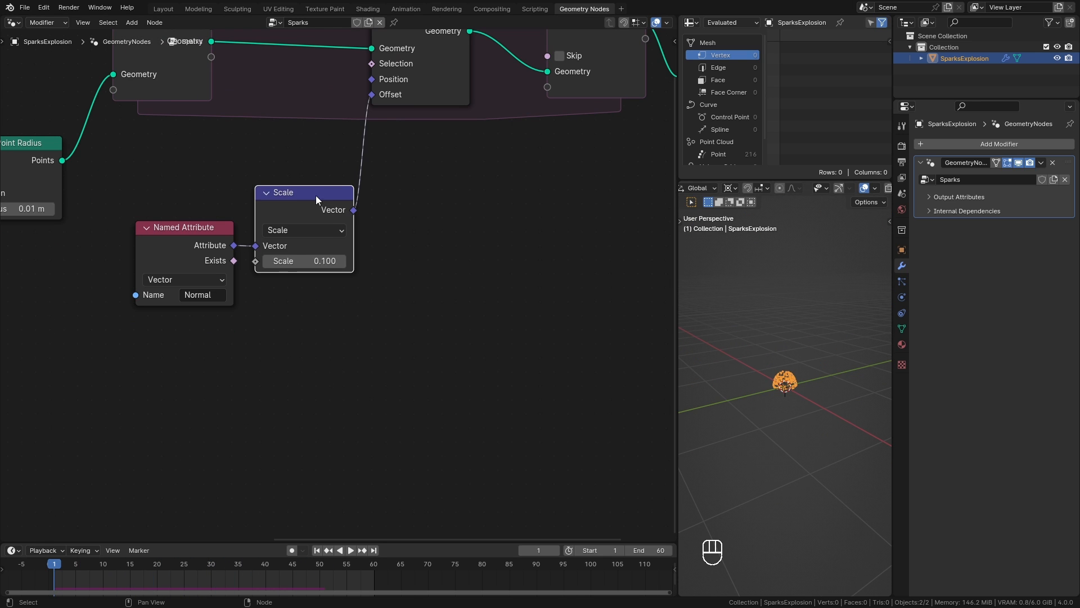
Step: Make room by shifting the Scale node away from Named Attribute, and add a Math Multiply node driving its Scale input
drag(316, 197, 432, 194)
drag(369, 262, 414, 364)
text(ran)
key(BackSpace)
key(BackSpace)
key(BackSpace)
text(mul)
key(Return)
click(420, 320)
Step: Add a Float Random Value node feeding the Multiply node and set its minimum to 0.3
drag(363, 373, 254, 396)
text(rand)
key(Return)
click(211, 371)
click(196, 402)
text(-)
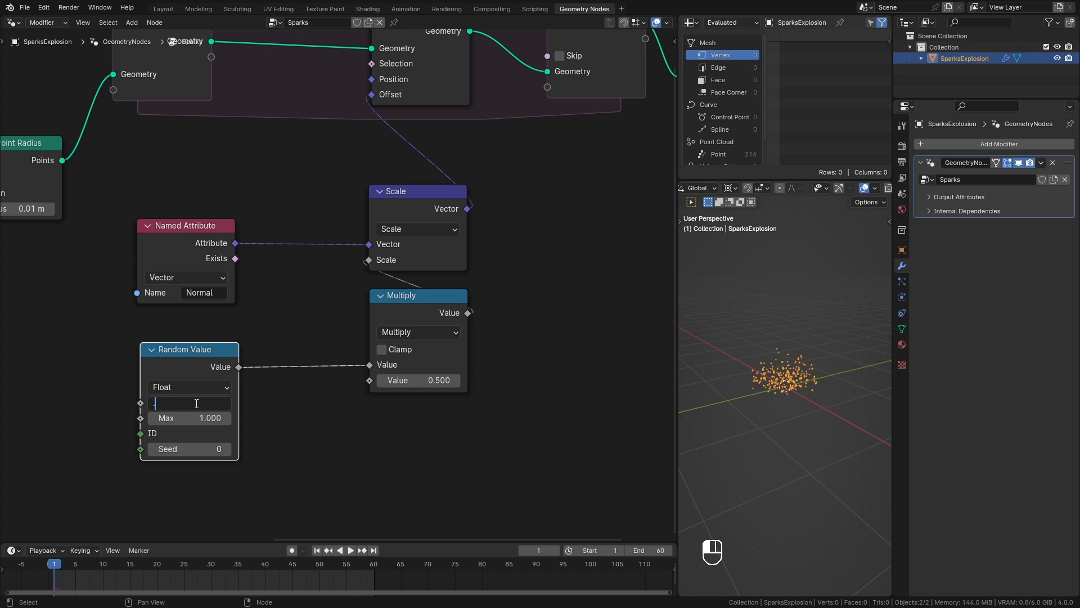
key(Return)
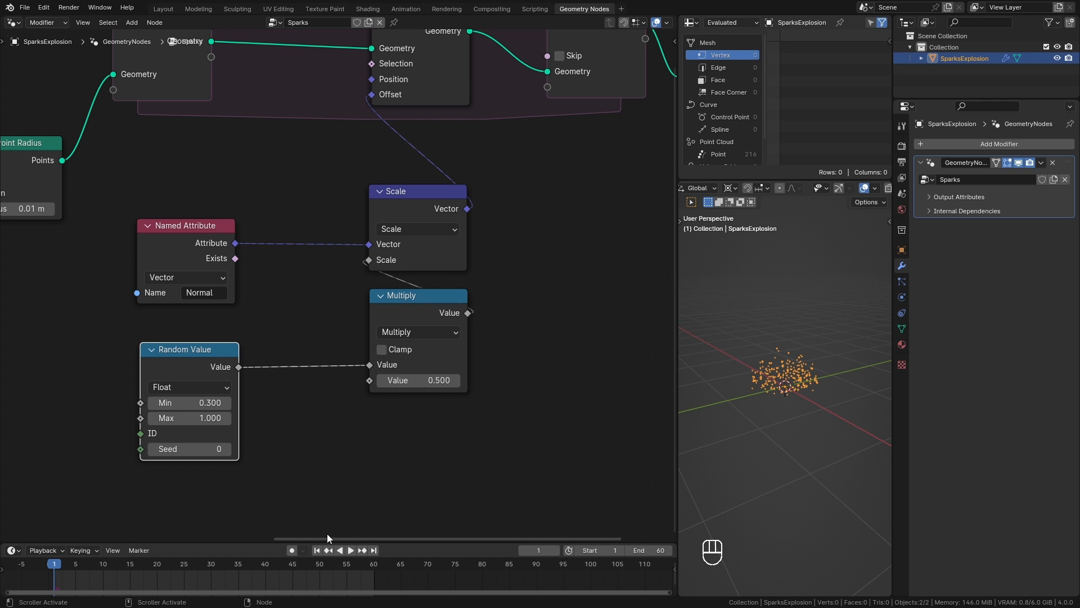
Step: Replay the simulation from the first frame to check the randomized speeds, and set the Multiply node's value to 0.1
key(space)
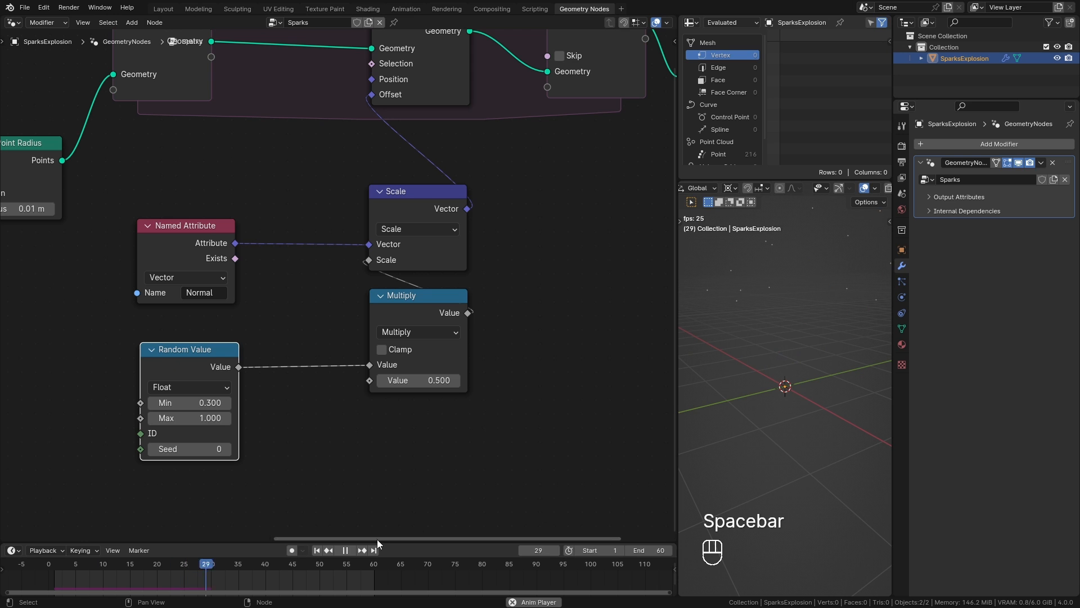
click(317, 551)
click(317, 551)
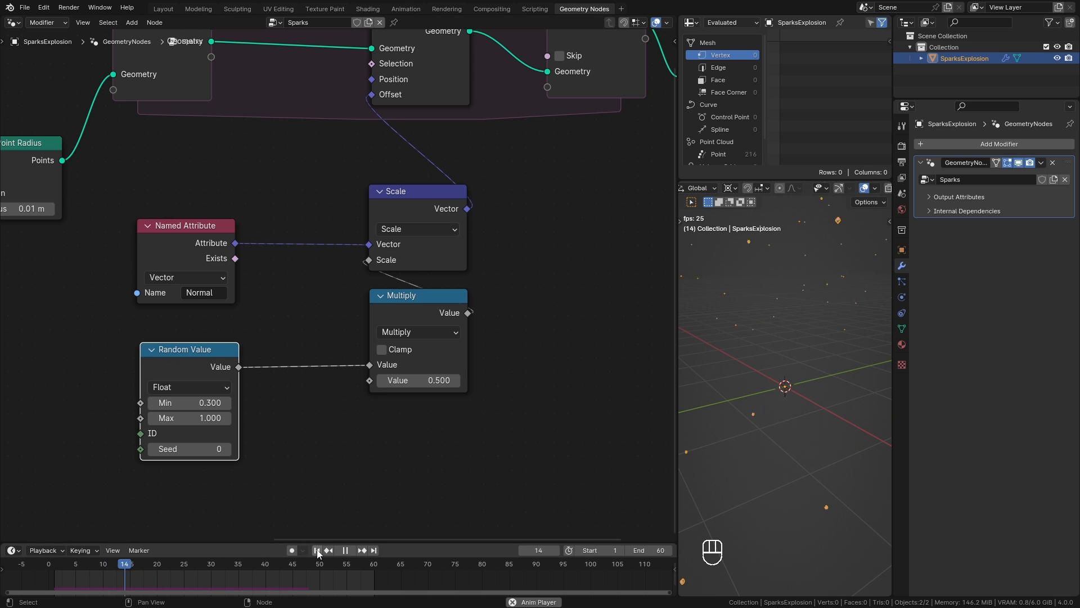
click(317, 550)
key(space)
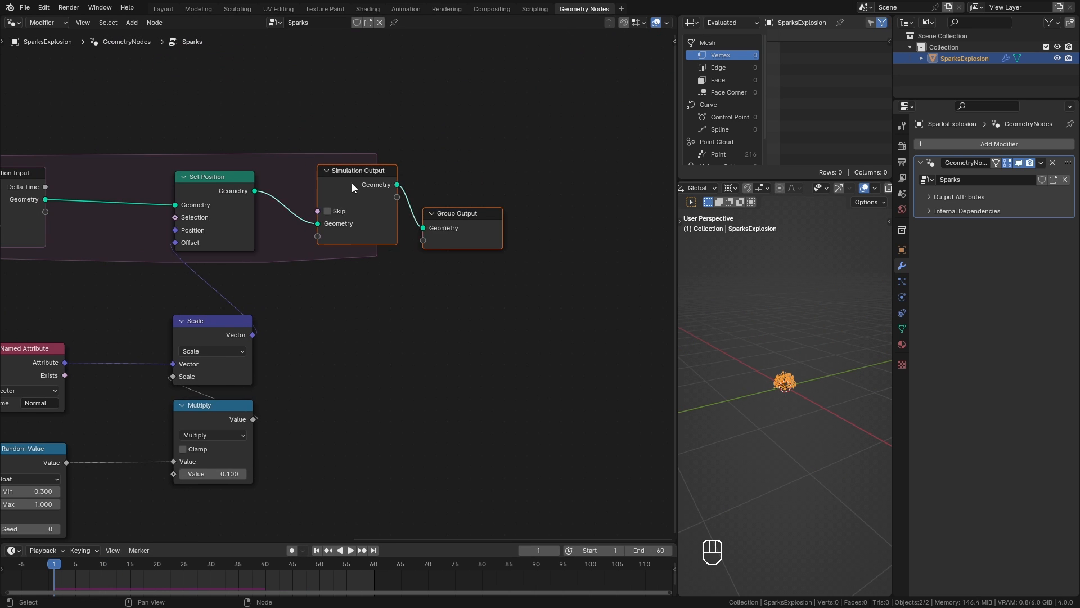
Step: Move the Simulation Output and Group Output farther along, and insert a duplicate of Set Position before Simulation Output
drag(352, 183, 561, 178)
middle_drag(394, 301, 447, 282)
drag(266, 158, 267, 150)
key(shift+d)
click(501, 141)
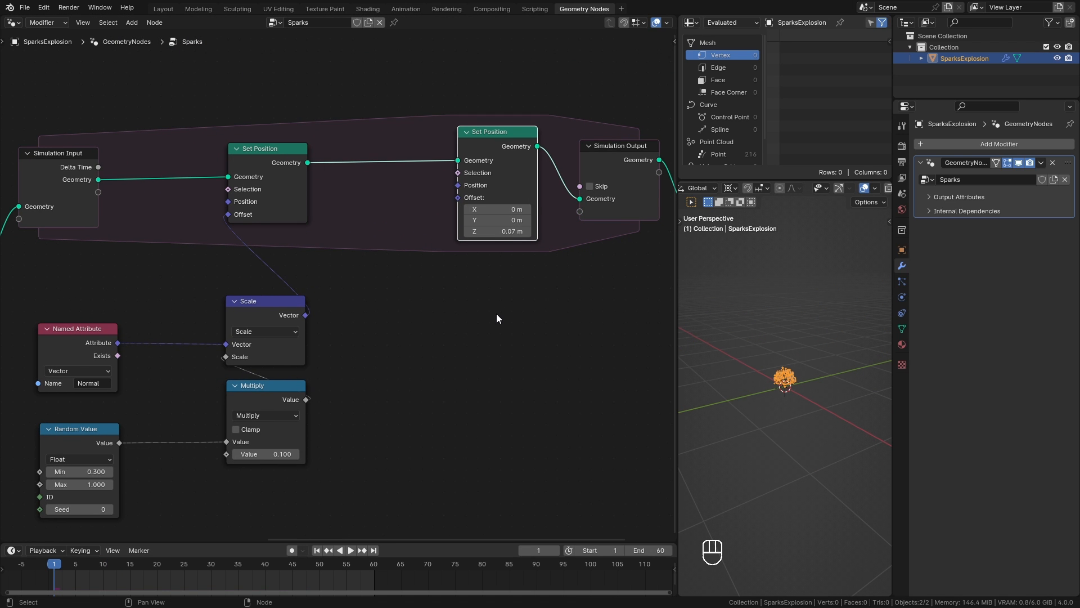
Step: Set the Z offset of the duplicated Set Position node to -0.02 m
click(499, 235)
text(-0)
text(.02)
key(Return)
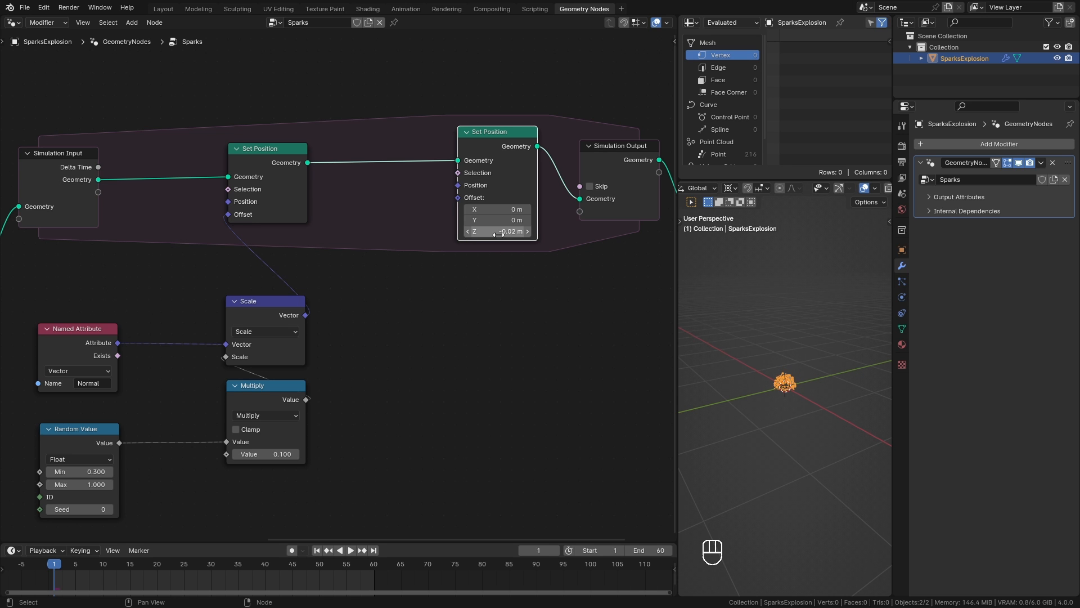
Step: Play the simulation and inspect the falling points from the right orthographic view
key(space)
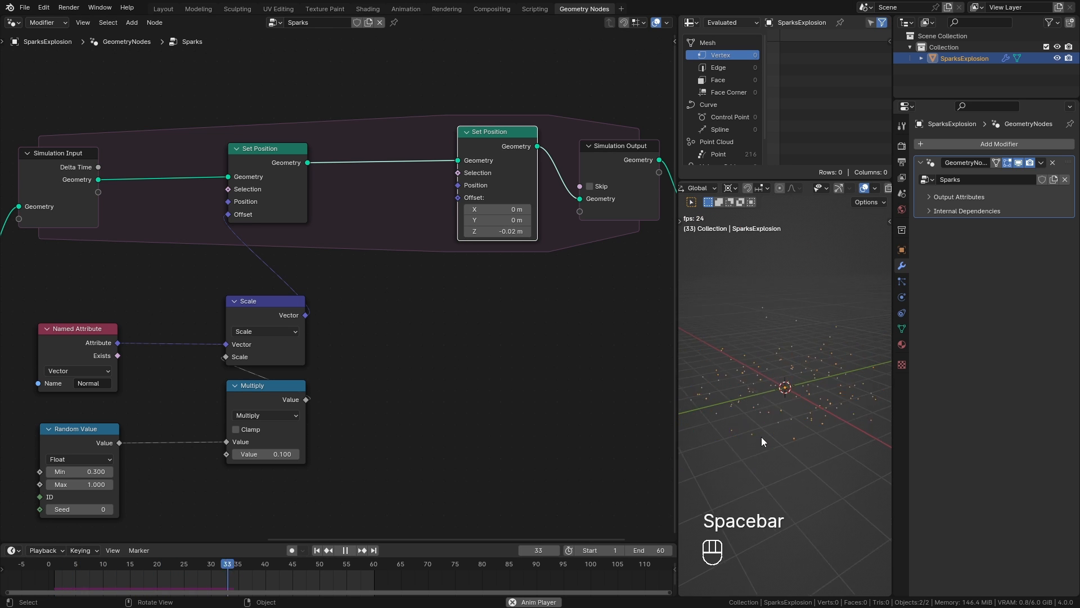
middle_drag(761, 438, 783, 415)
key(KP_3)
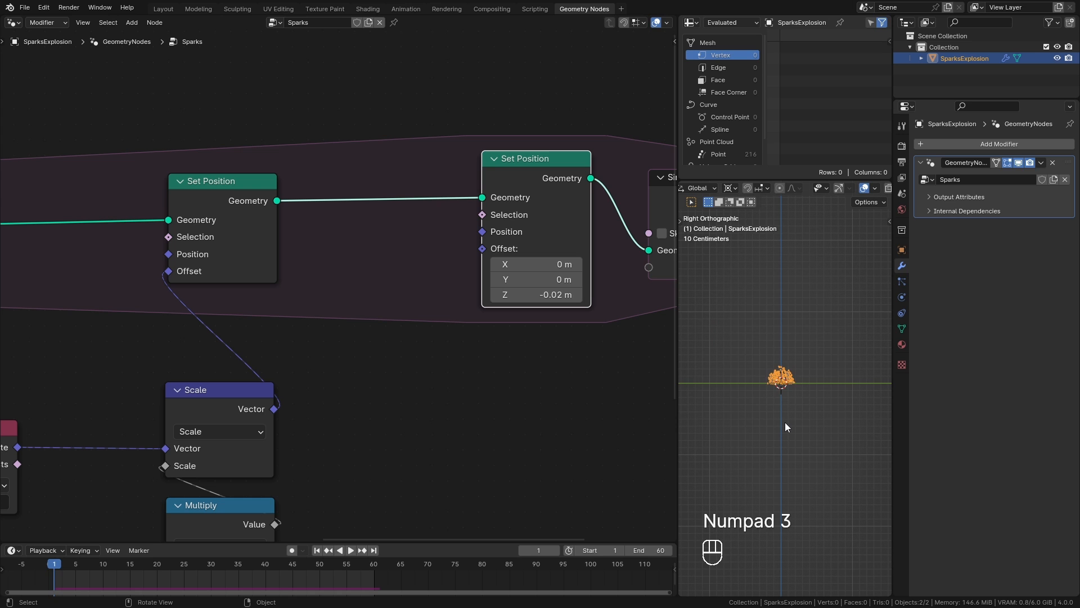
key(space)
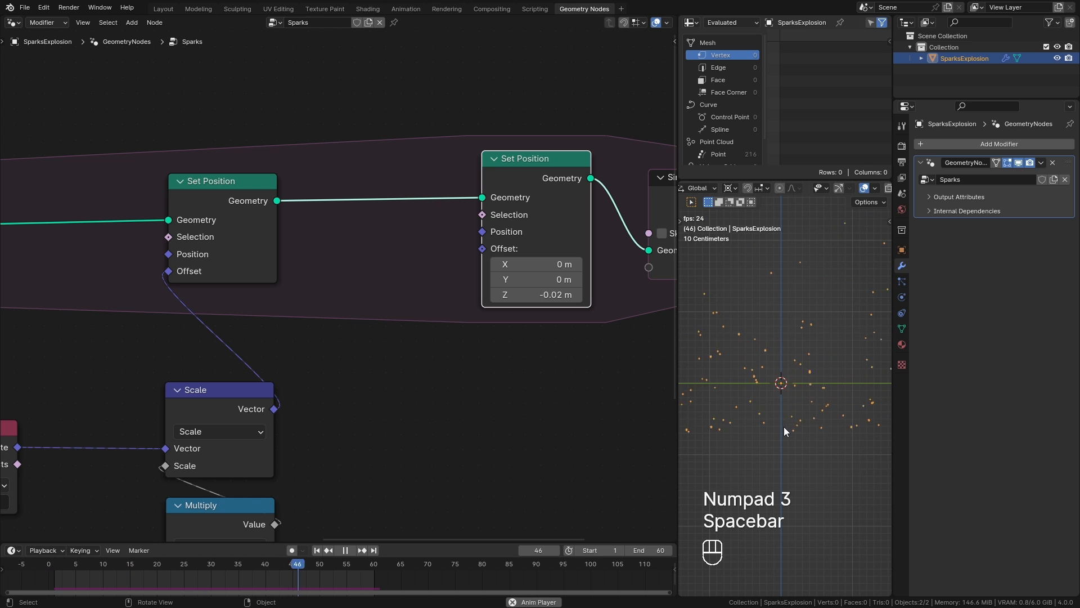
key(space)
Step: Add a Position node in the empty area above the simulation zone
scroll(361, 143, down, 3)
key(shift+a)
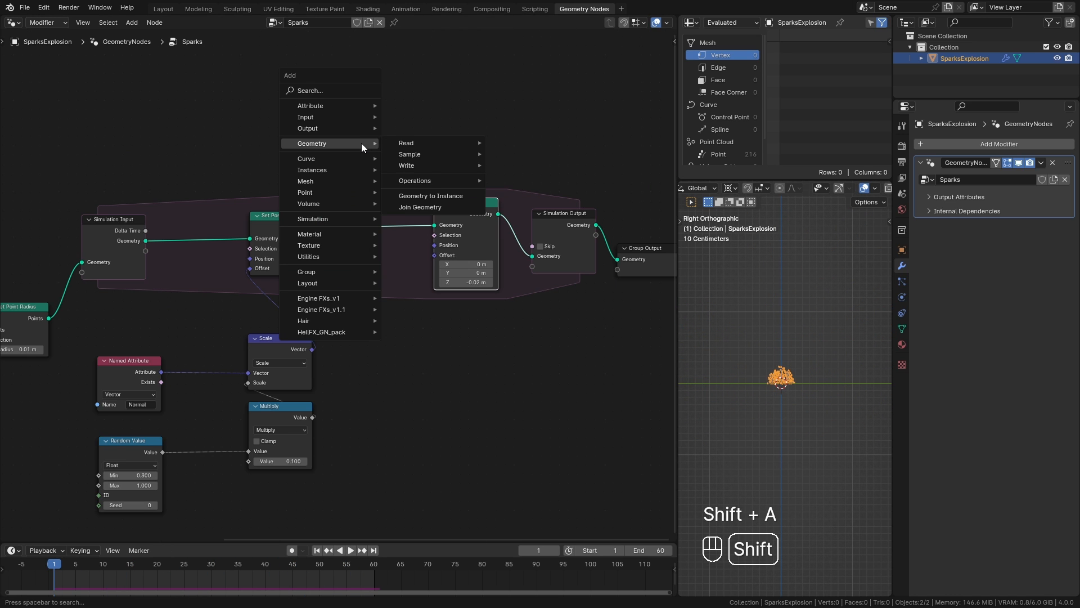
mouse_move(448, 143)
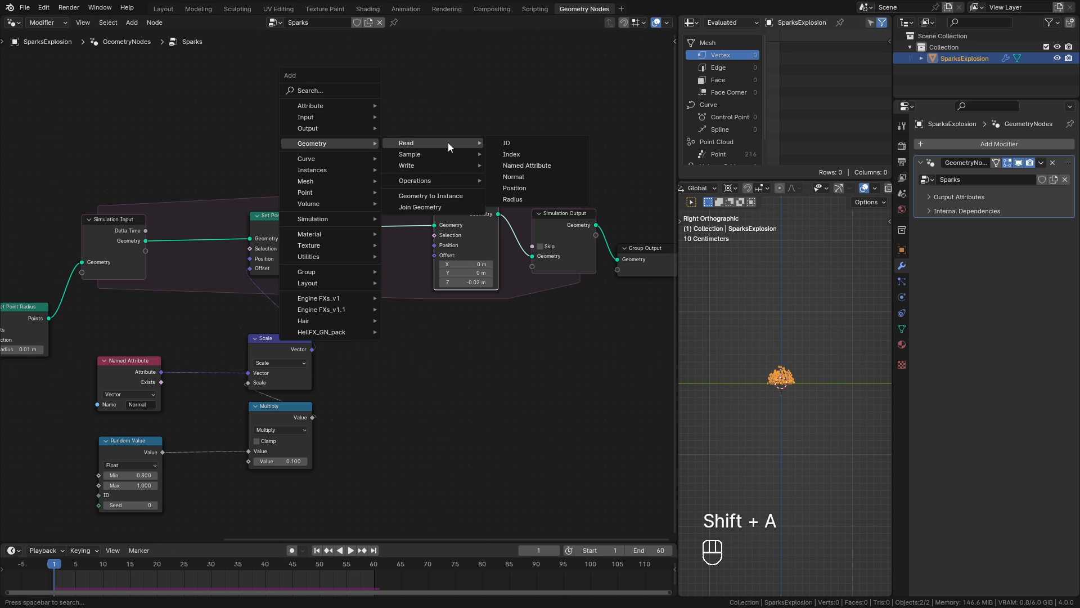
click(534, 190)
click(308, 124)
ctrl+middle_drag(409, 308, 434, 353)
drag(337, 195, 320, 168)
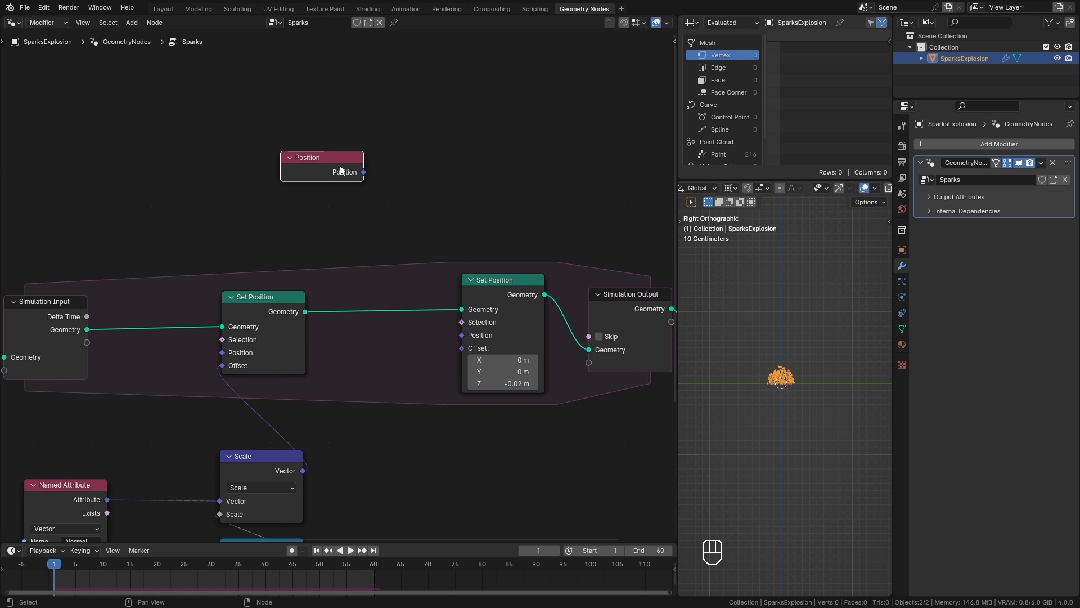
Step: Add a Separate XYZ node that splits the vector from the Position node
key(shift+a)
text(xyz)
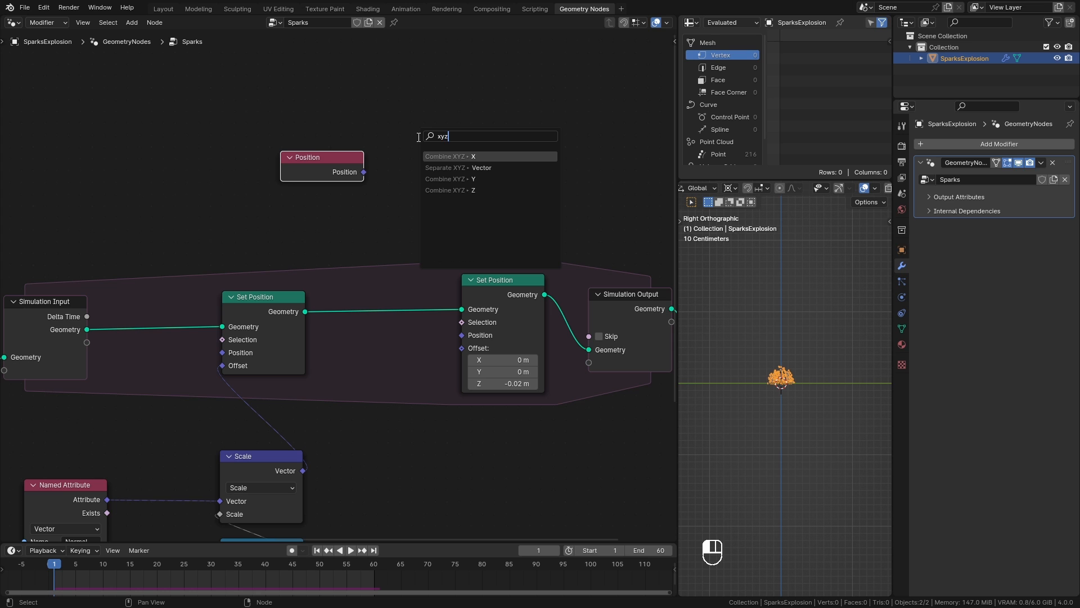
click(458, 164)
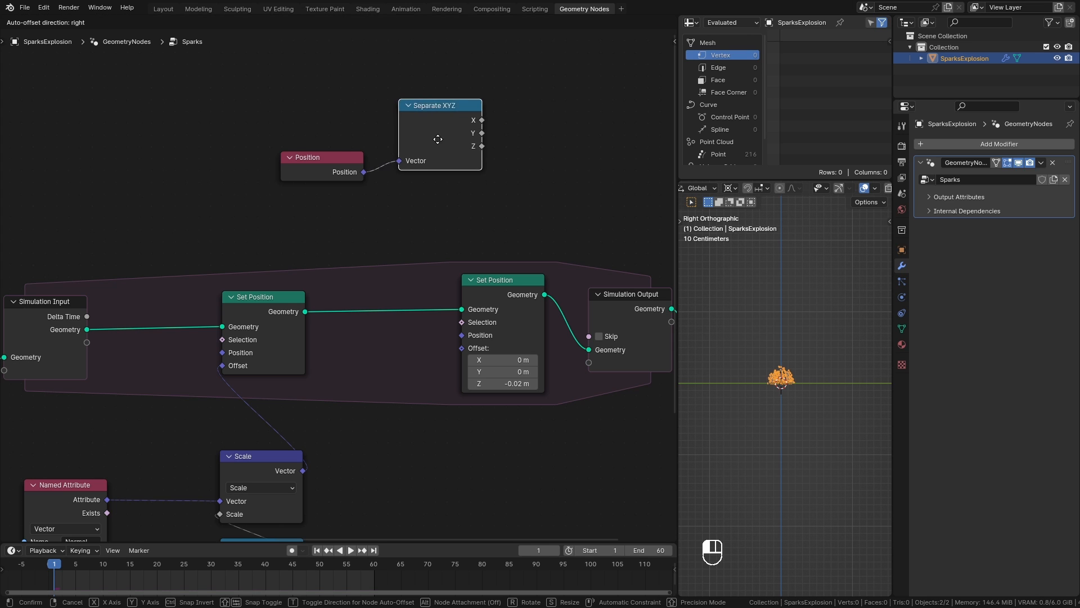
click(420, 120)
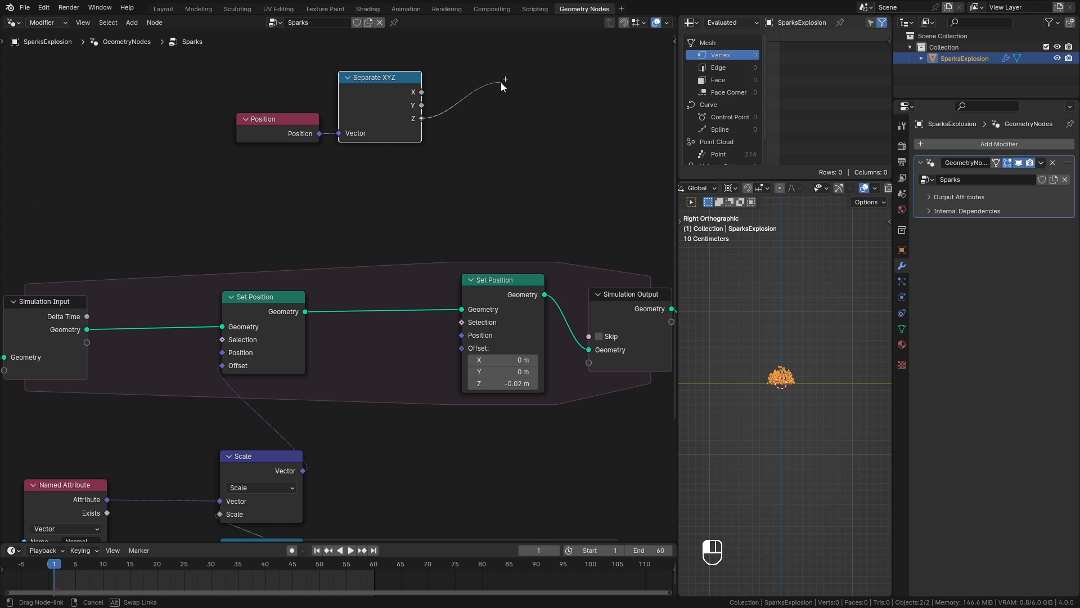
Step: Add a Greater Than compare node on the Z output and connect its Result to the second Set Position's Selection
key(shift+a)
text(gre)
click(547, 107)
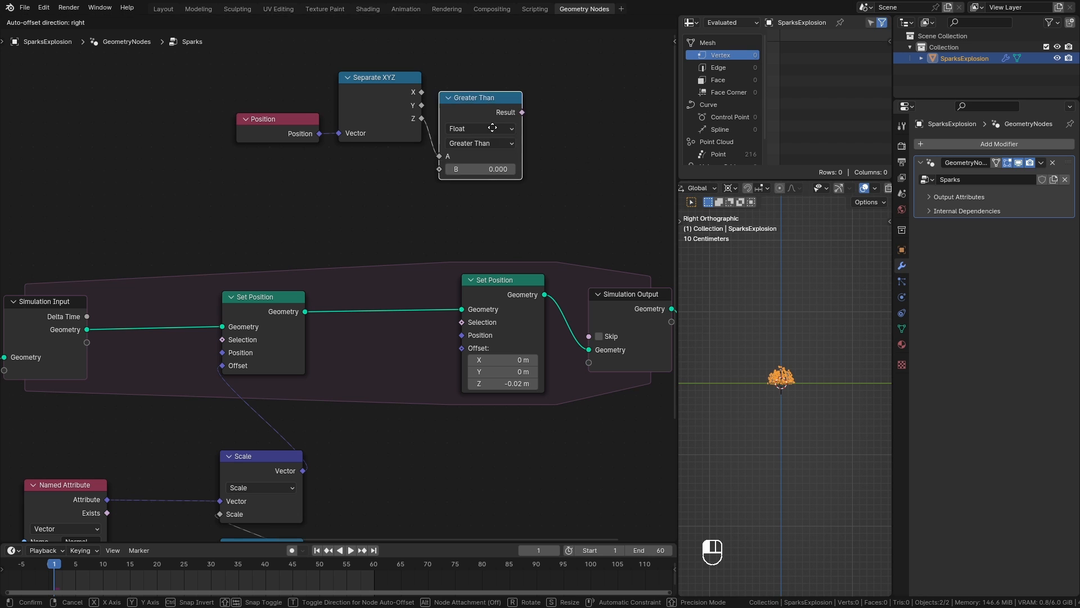
click(397, 187)
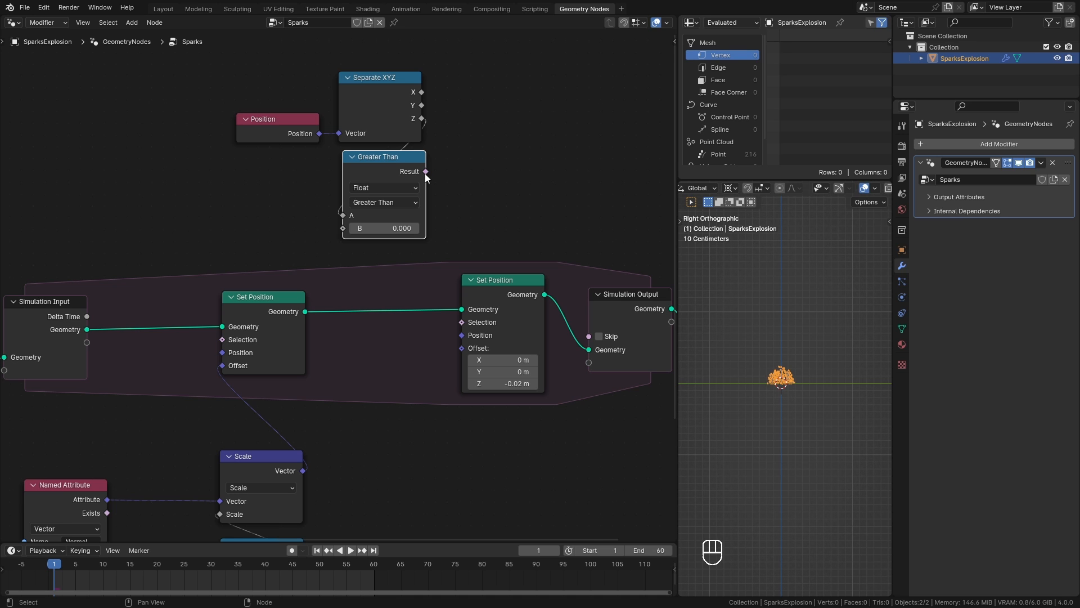
drag(426, 171, 462, 322)
Step: Play the simulation to check the ground limit, and set the second Set Position's Z offset to -0.01 m
key(space)
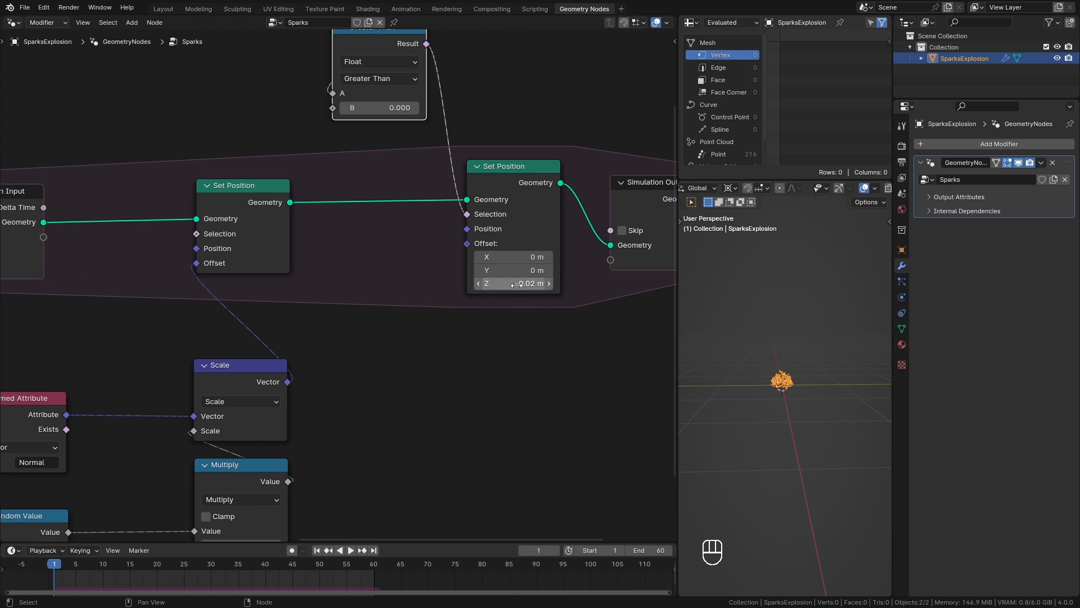
double_click(493, 284)
click(499, 284)
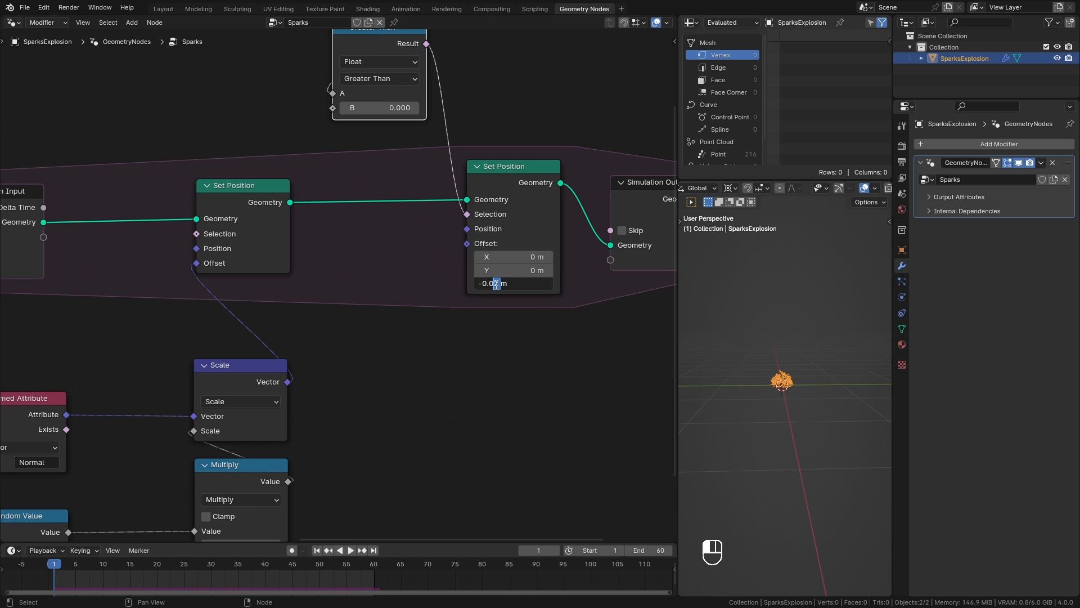
text(1)
key(Return)
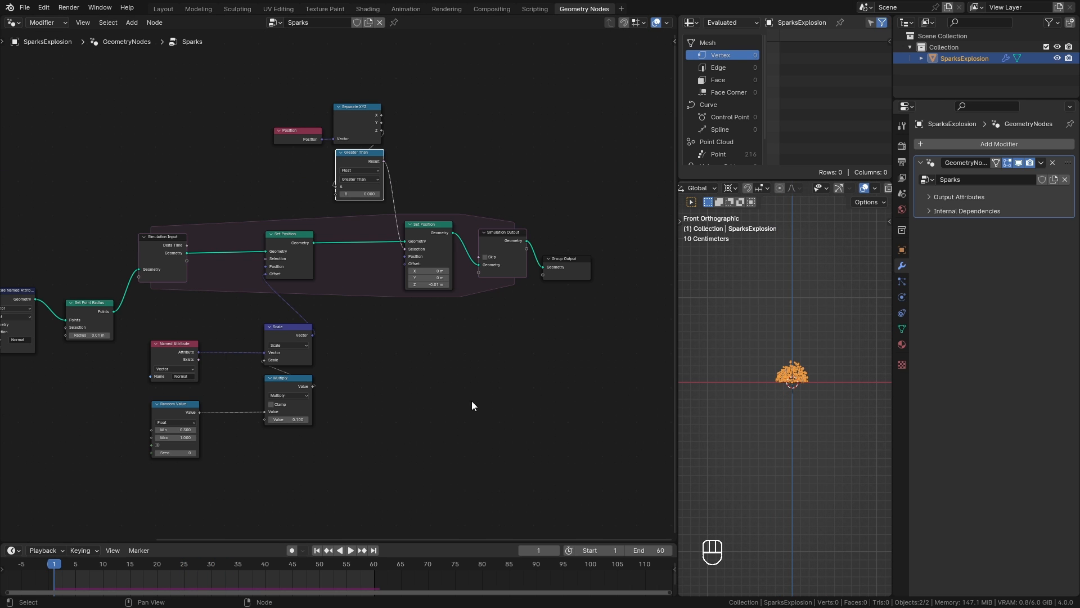
Step: Shift Simulation Output and Group Output to make room, and insert a Store Named Attribute node after the second Set Position
middle_drag(471, 400, 383, 357)
drag(410, 133, 474, 226)
drag(423, 199, 543, 204)
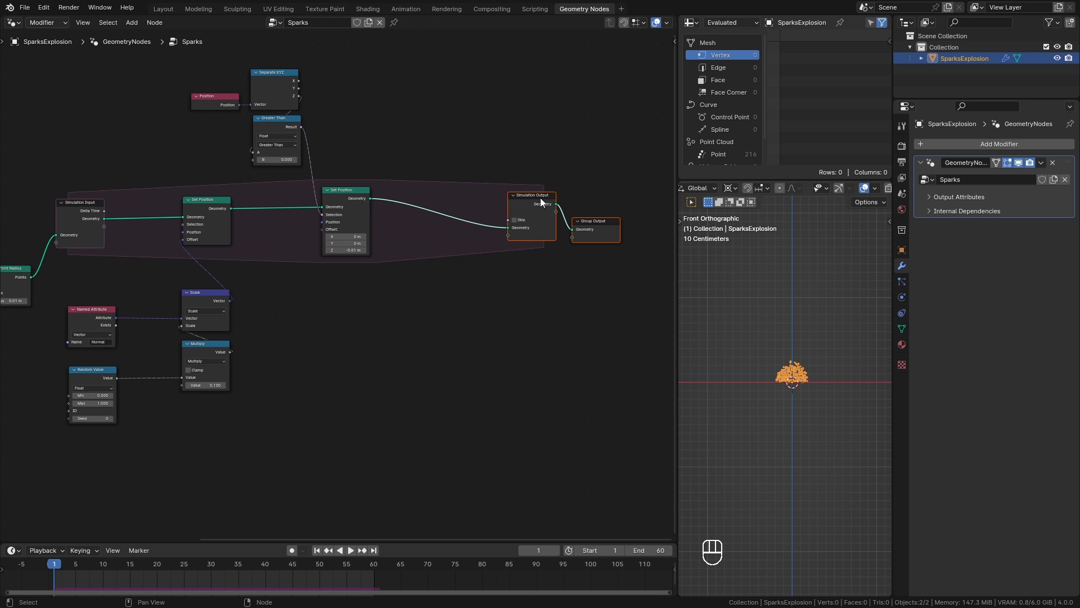
ctrl+middle_drag(519, 378, 424, 344)
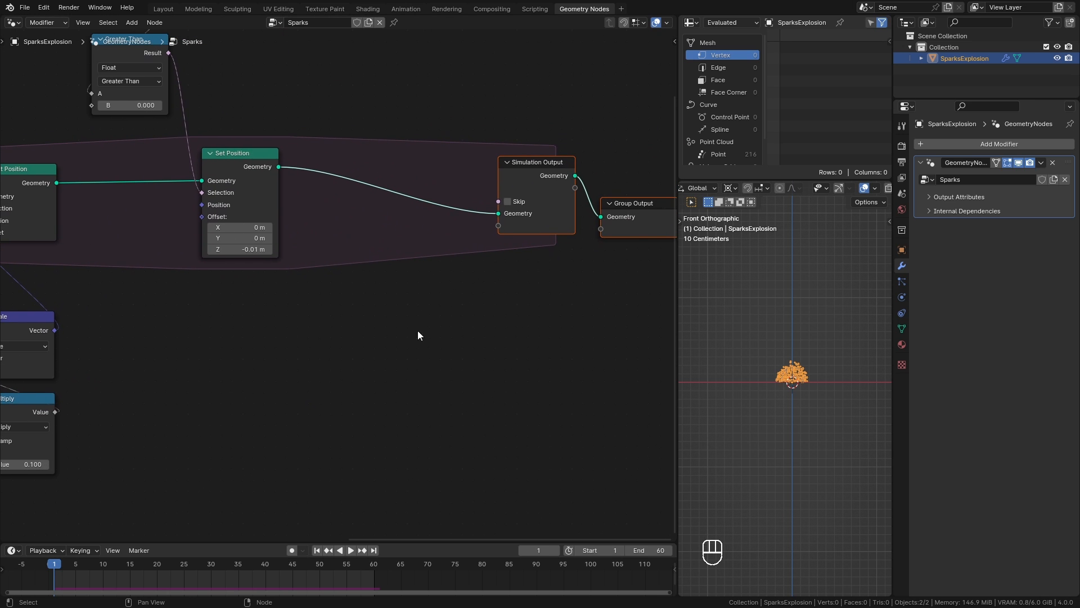
key(shift+a)
mouse_move(388, 177)
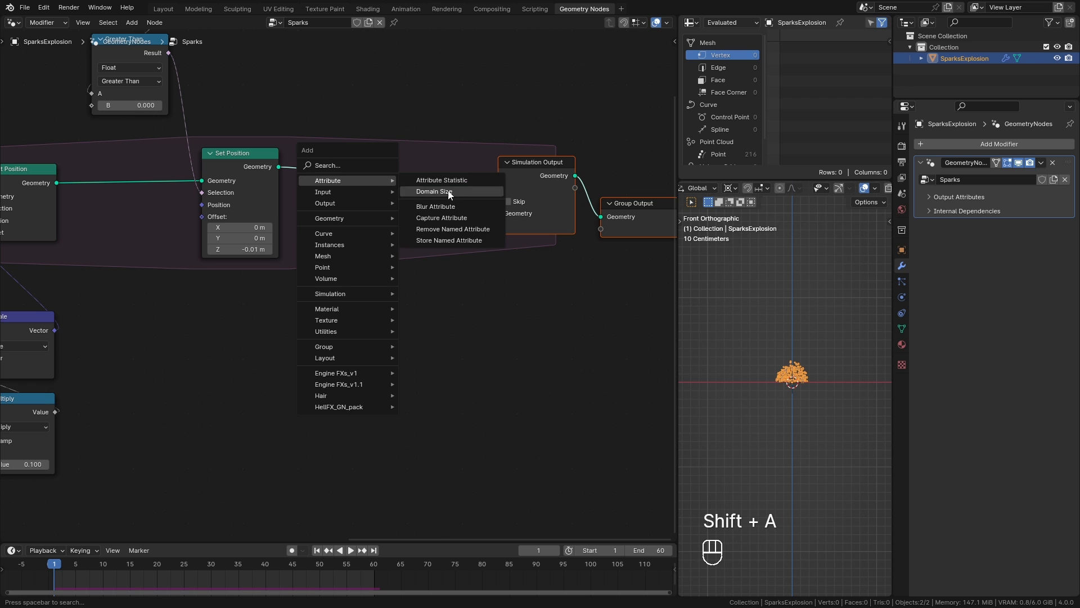
click(450, 238)
click(359, 143)
Step: Make the Store Named Attribute node save an Integer attribute named Age
click(400, 174)
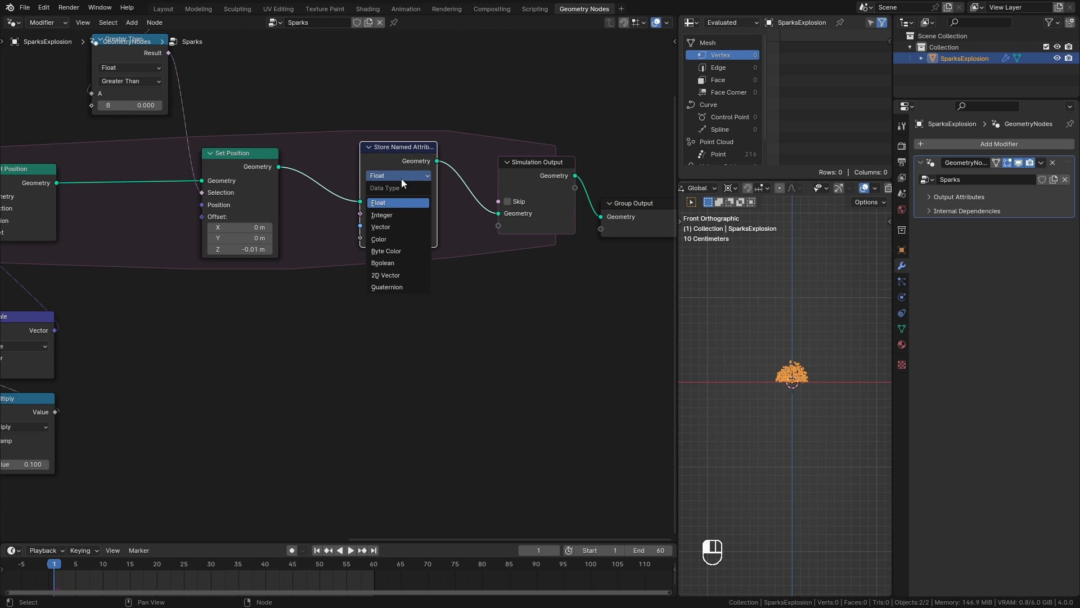
click(390, 216)
click(411, 226)
text(Age)
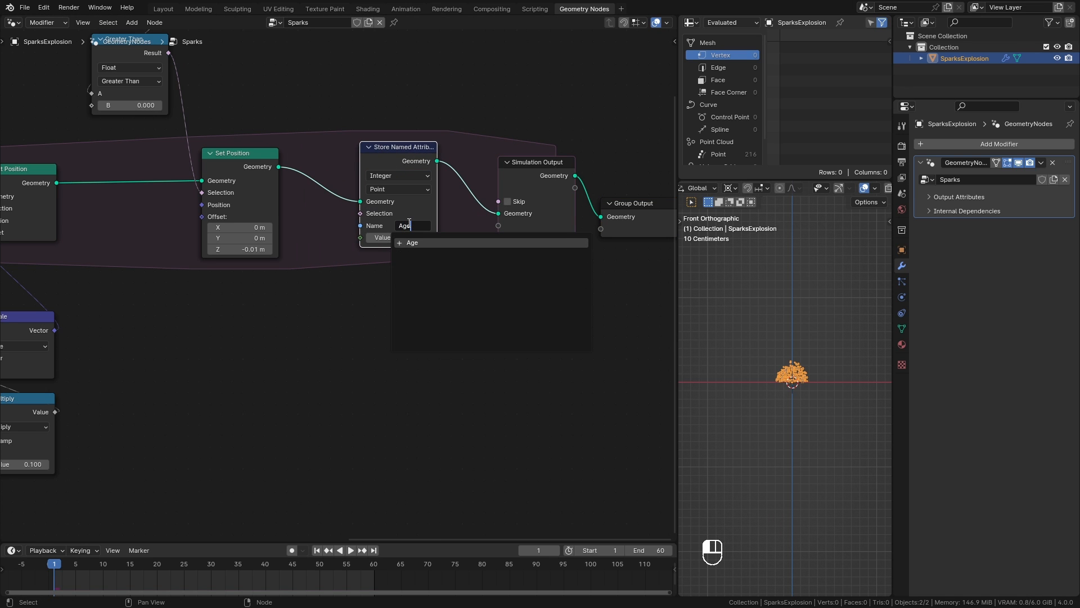
key(Return)
Step: Add a Named Attribute node below the simulation zone that reads the Integer attribute Age
key(shift+a)
mouse_move(365, 352)
mouse_move(507, 356)
click(540, 376)
click(258, 347)
key(ctrl+c)
key(ctrl+v)
Step: Add 1 to the Age attribute with a Math Add node, and feed the result into the Store Named Attribute node's Value
drag(336, 366, 390, 339)
text(add)
click(419, 358)
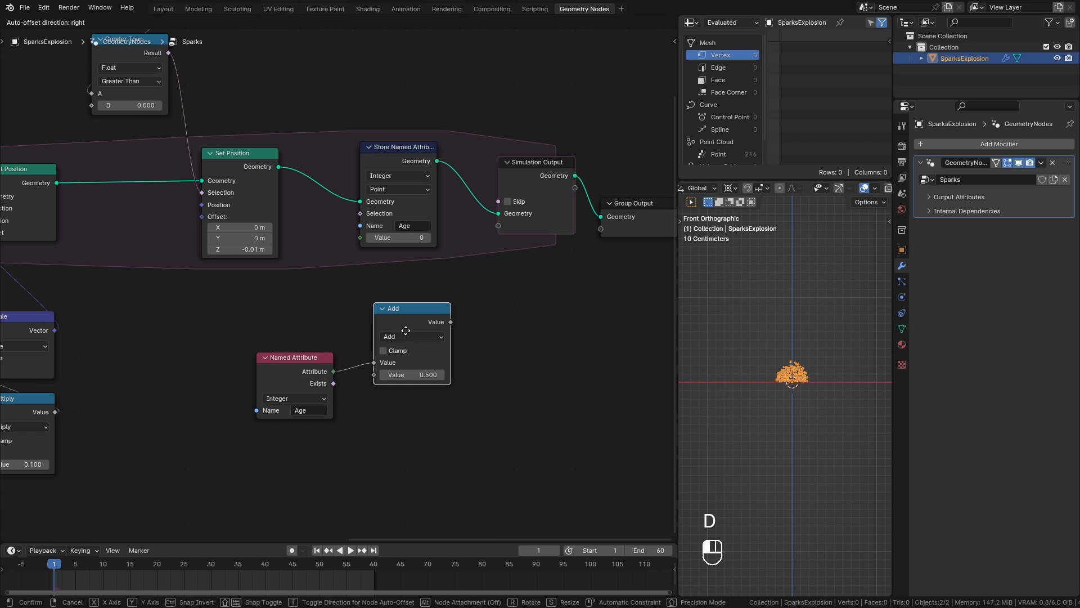
drag(450, 322, 454, 312)
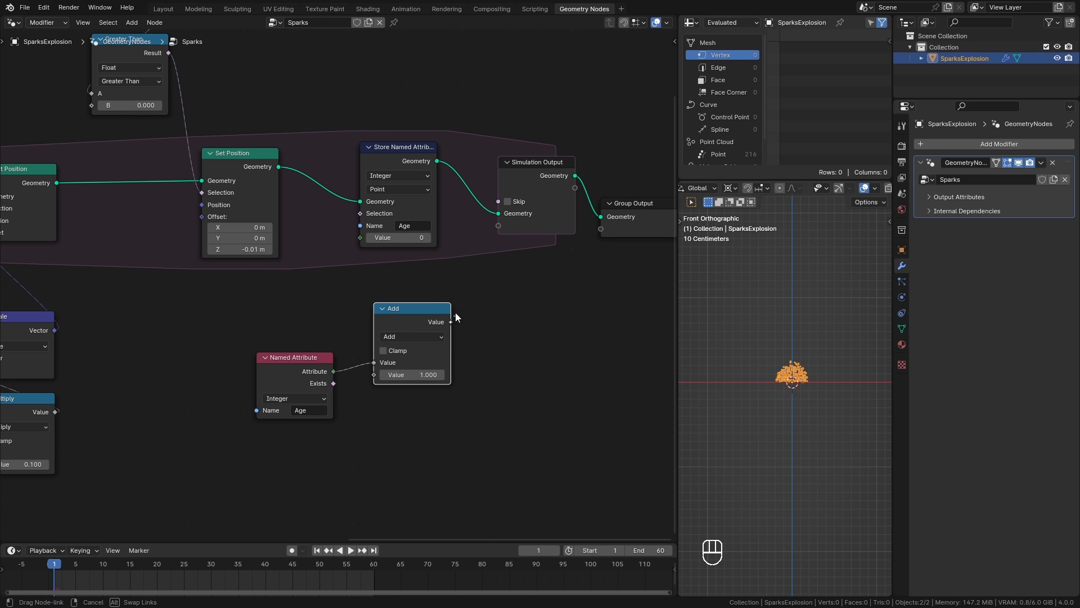
drag(352, 236, 357, 238)
Step: Stack the Add node and the Age Named Attribute node neatly beneath the Store Named Attribute node
drag(418, 316, 403, 273)
drag(294, 372, 393, 370)
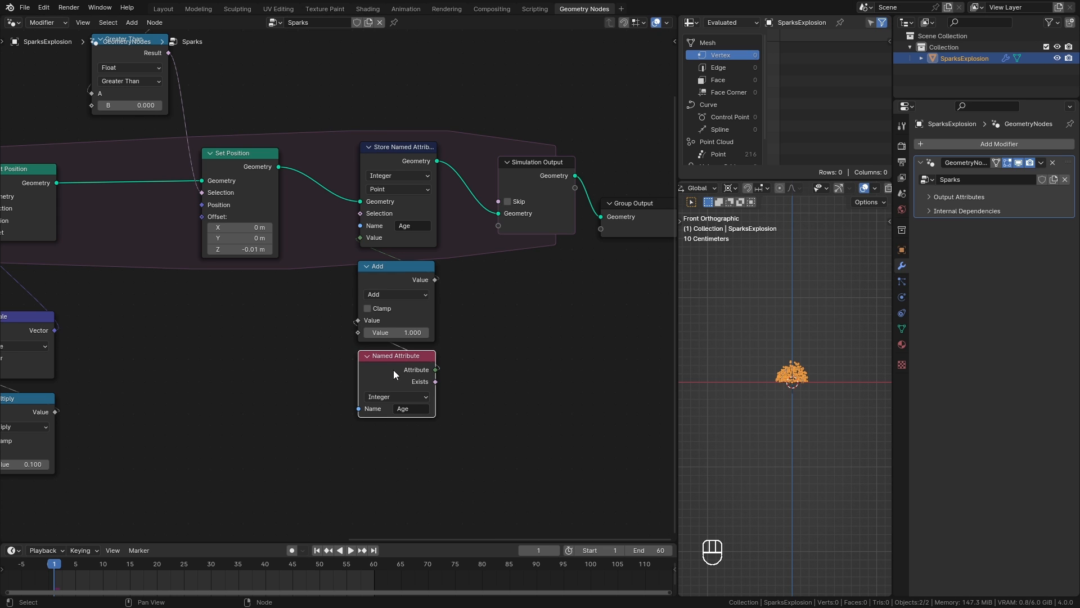
drag(394, 372, 258, 354)
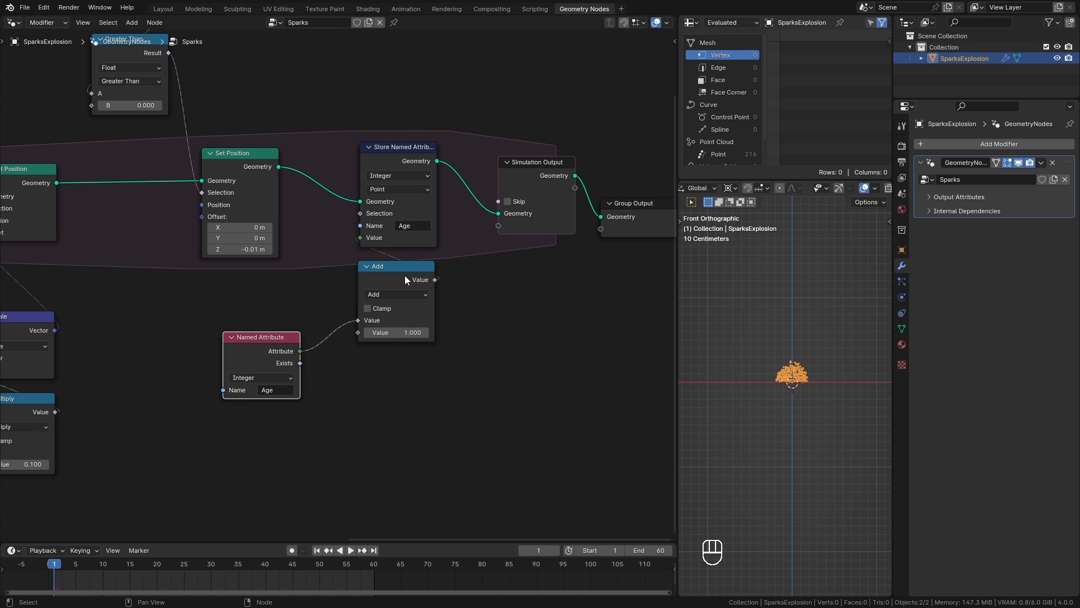
drag(268, 349, 401, 367)
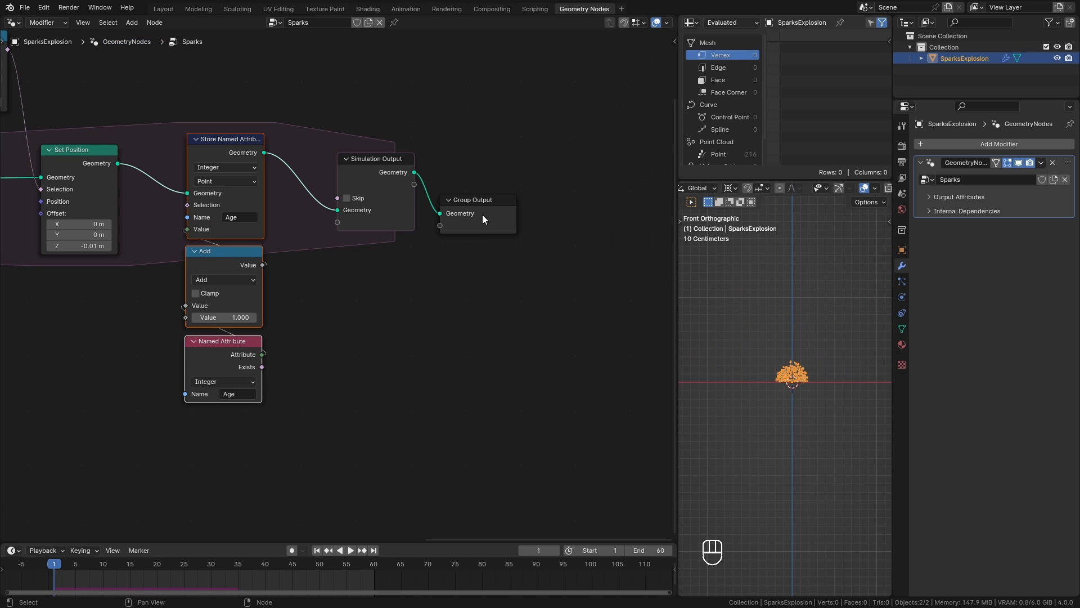
Step: Shift Group Output to make room, and insert a Delete Geometry node between Simulation Output and Group Output
drag(483, 219, 655, 198)
key(shift+a)
mouse_move(464, 215)
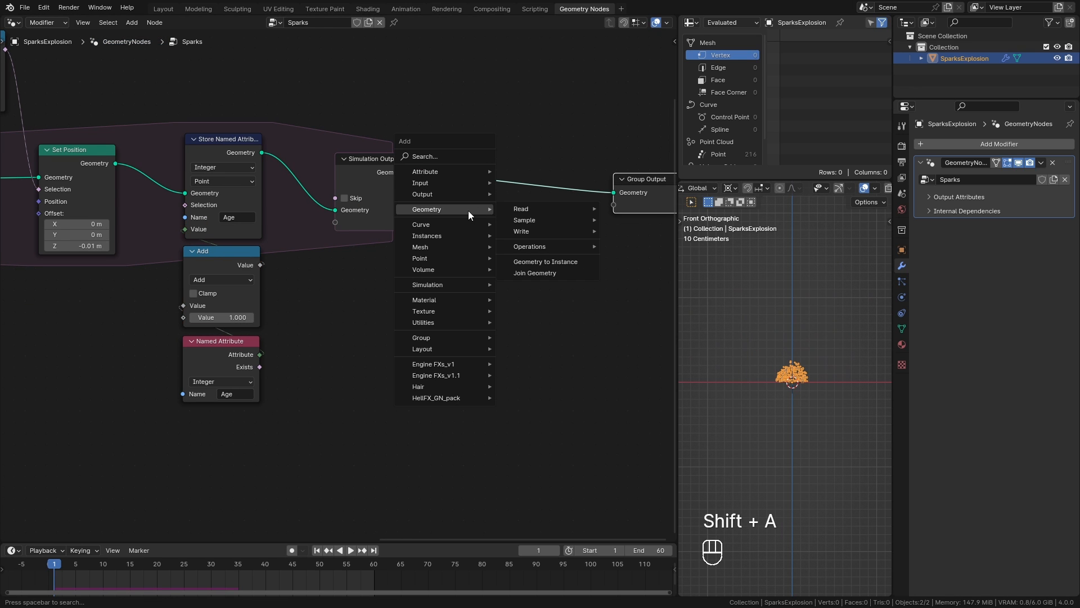
mouse_move(518, 247)
click(625, 267)
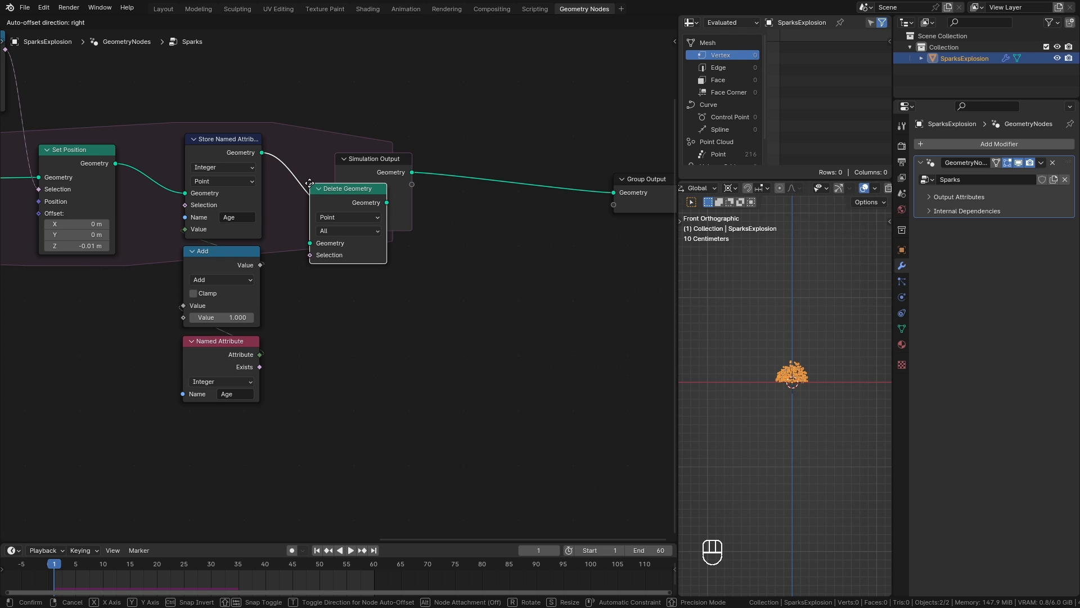
click(470, 147)
drag(518, 165, 526, 151)
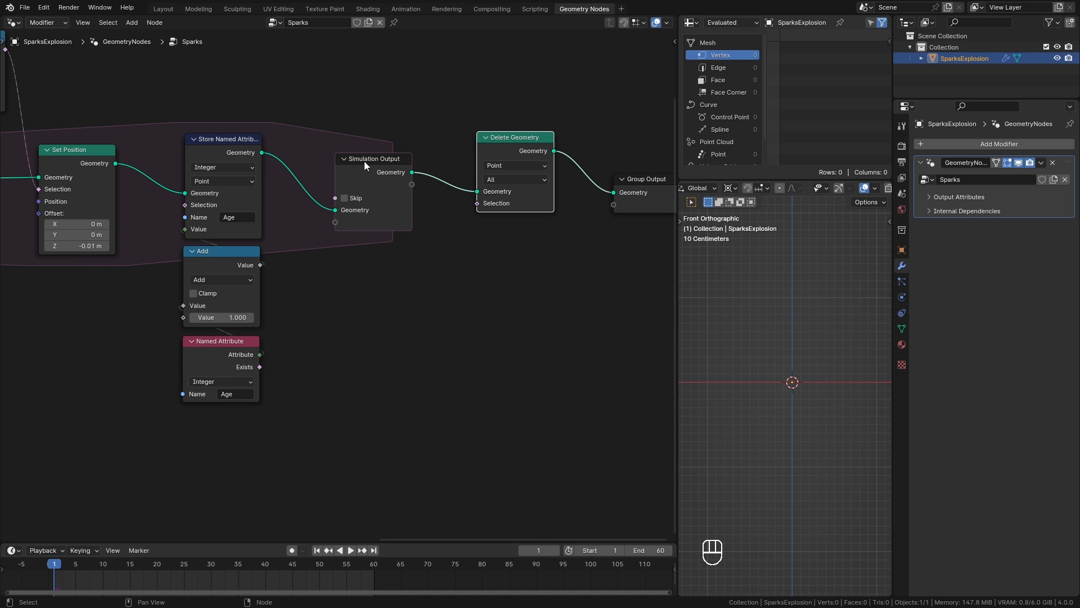
drag(366, 162, 403, 161)
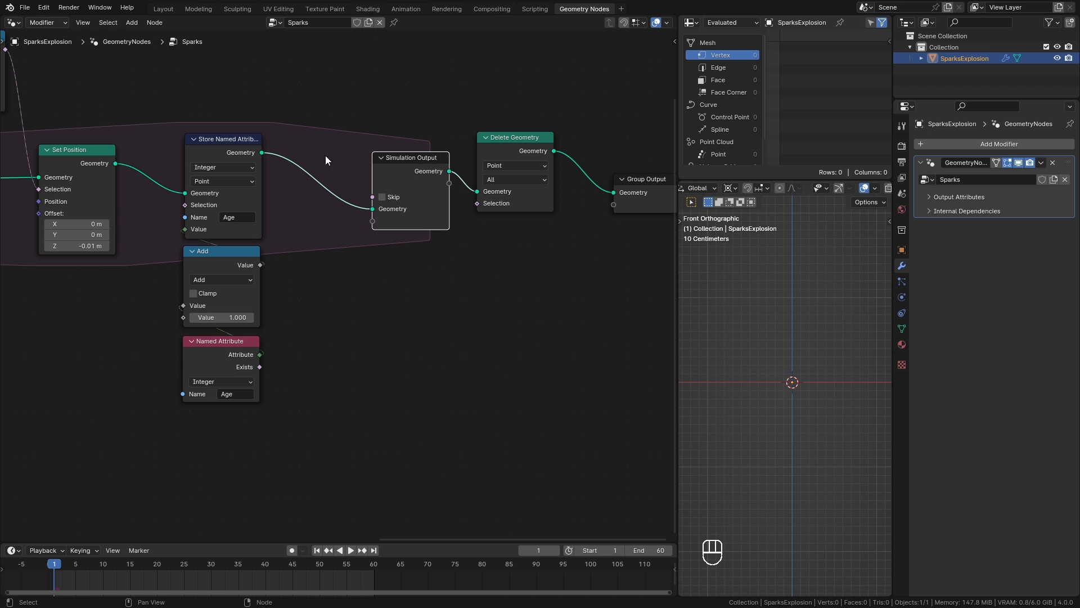
drag(397, 163, 347, 161)
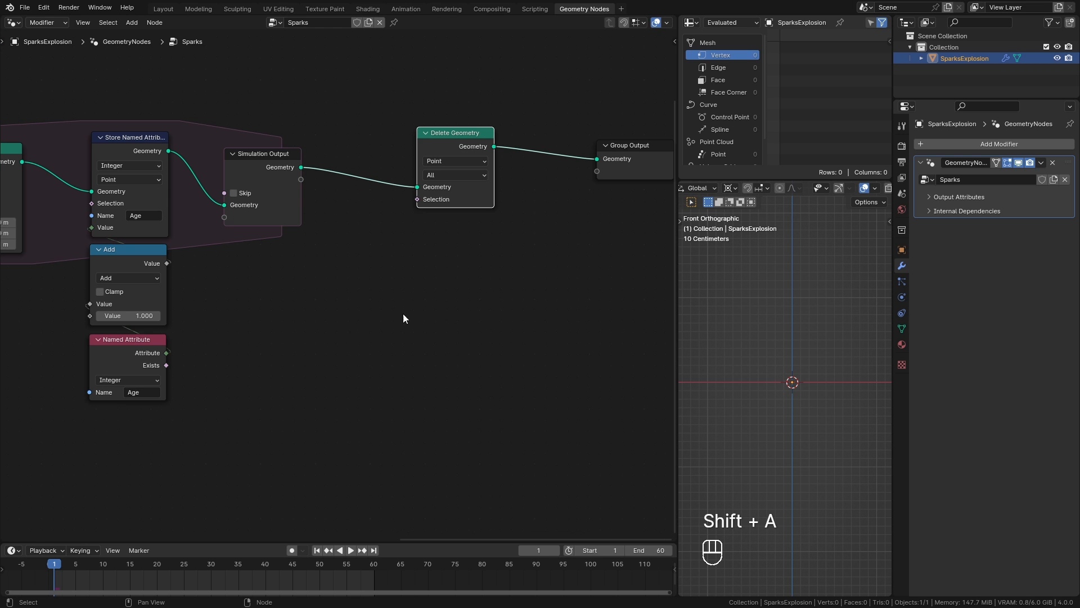
Step: Duplicate the Age Named Attribute node and feed the copy into an Integer Greater Than or Equal comparison with B at 20
click(112, 350)
key(shift+d)
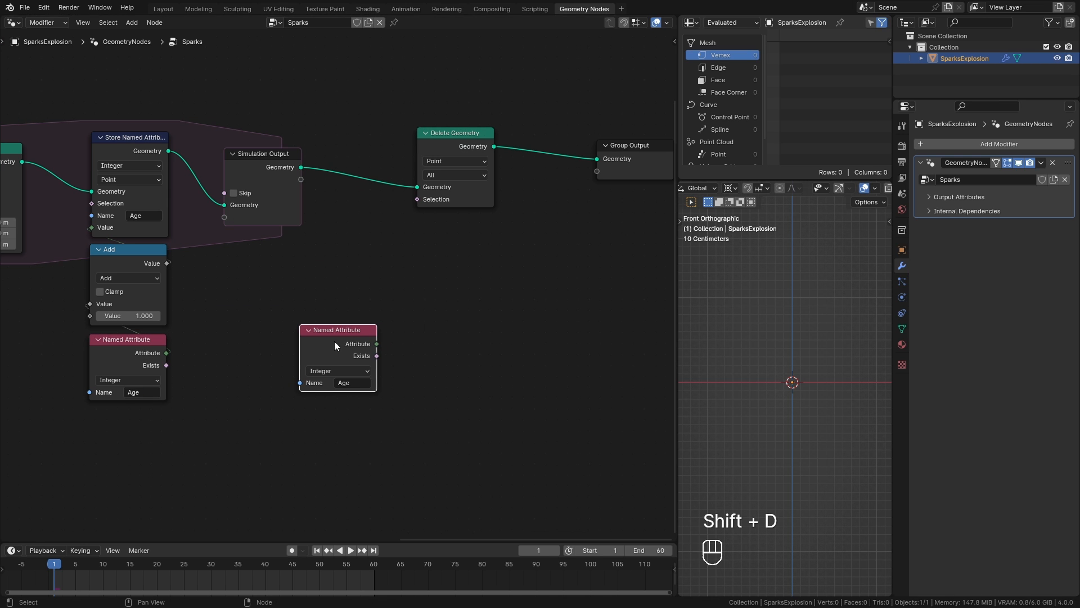
click(323, 349)
drag(376, 351, 478, 280)
text(grea)
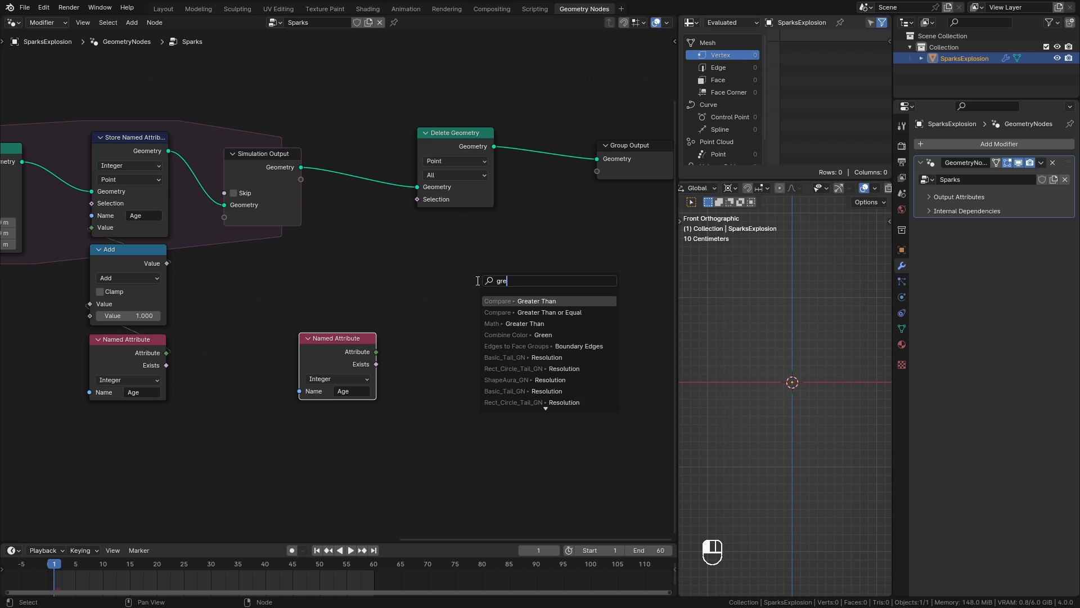
click(503, 312)
click(449, 334)
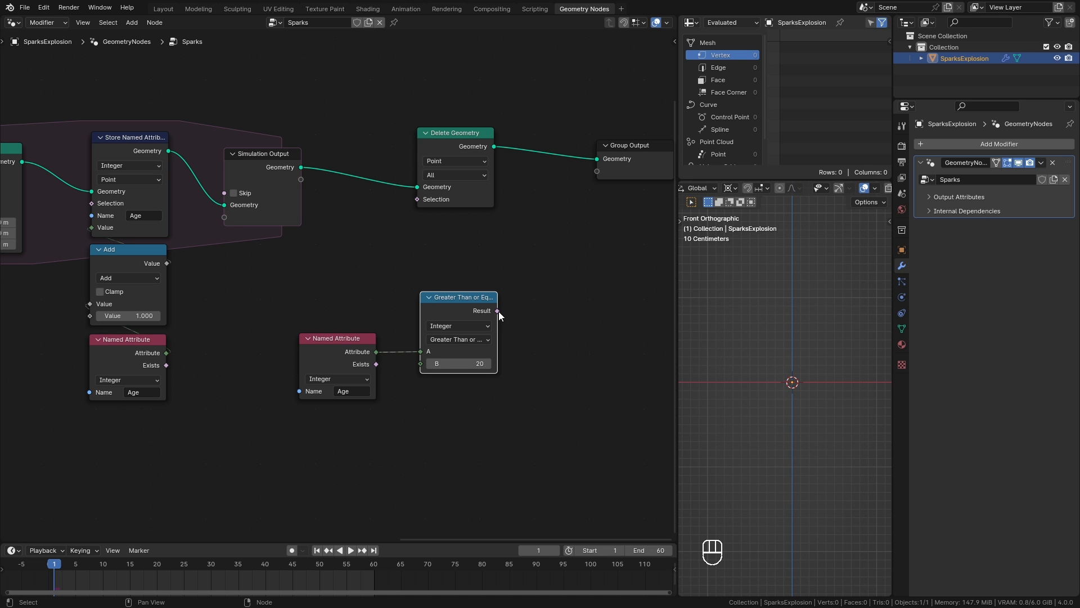
Step: Link the comparison's Result to Delete Geometry's Selection, place both nodes beneath it, and play the simulation
drag(498, 313, 418, 199)
drag(457, 311, 460, 258)
drag(337, 339, 362, 268)
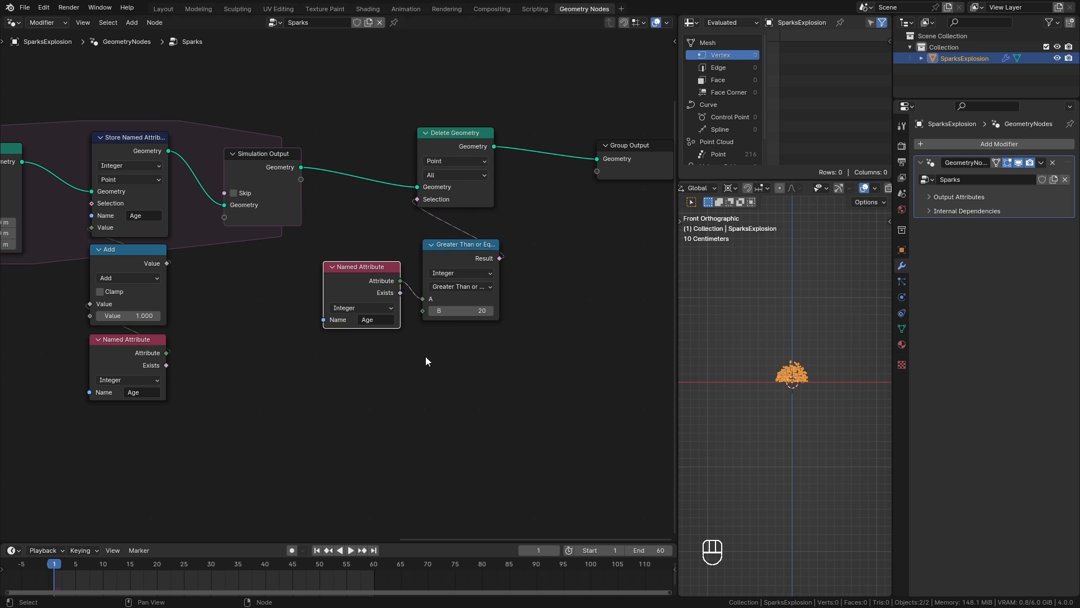
key(space)
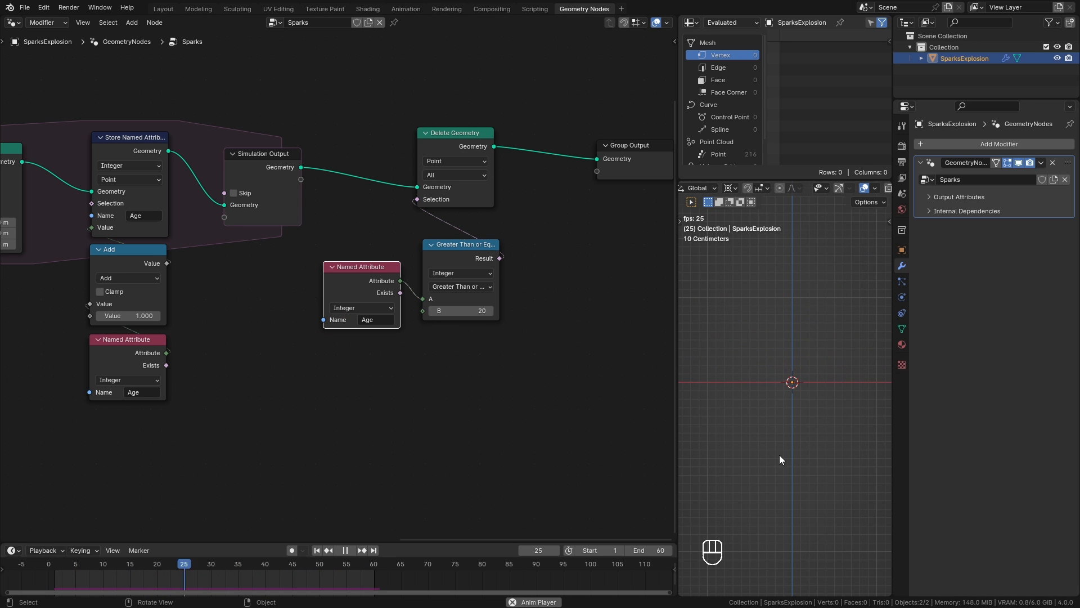
Step: Drive the comparison's B with an Integer Random Value node of Min 30 and Max 50, and play the simulation in perspective
drag(423, 311, 474, 397)
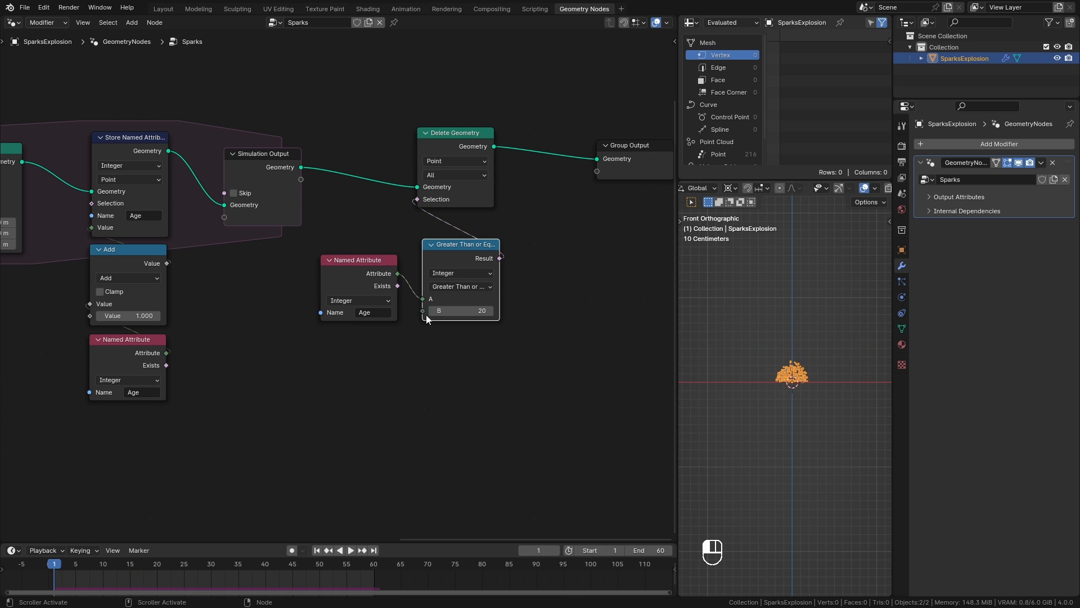
text(rand)
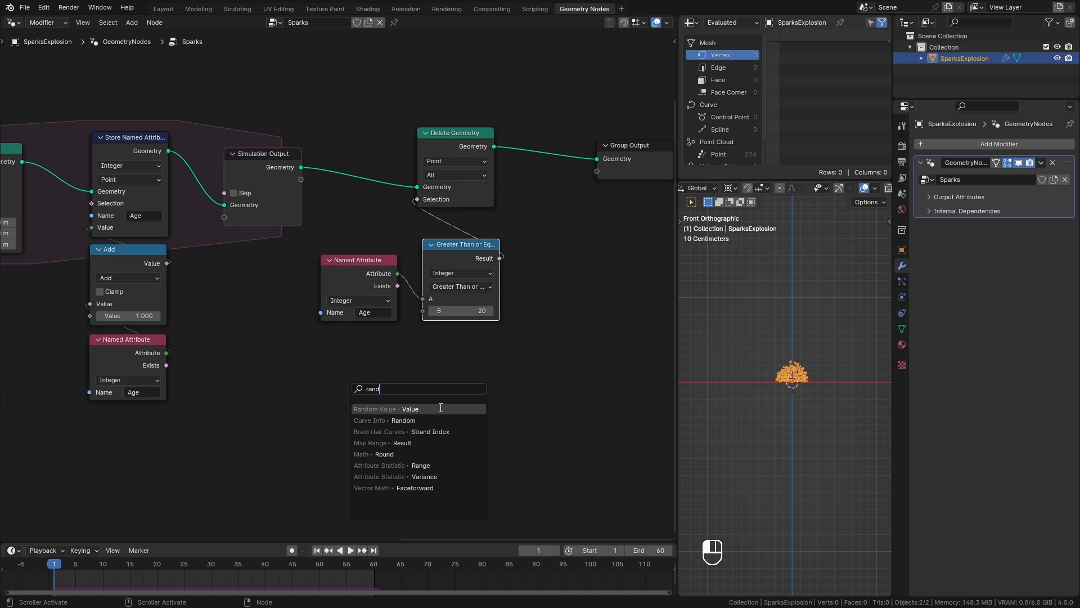
click(441, 407)
click(462, 375)
click(465, 377)
click(466, 387)
text(50)
key(Return)
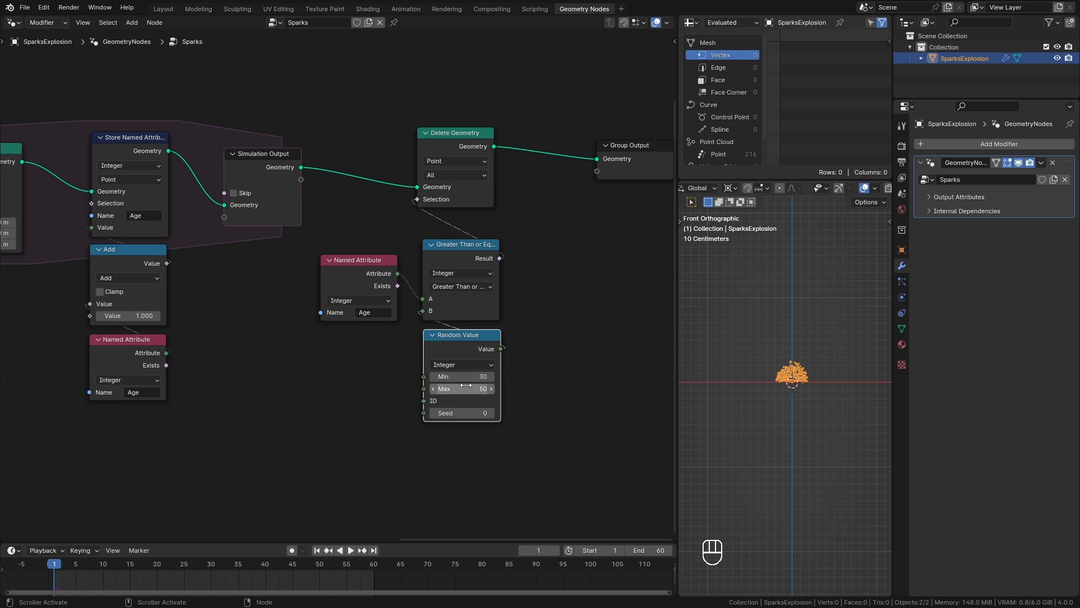
key(space)
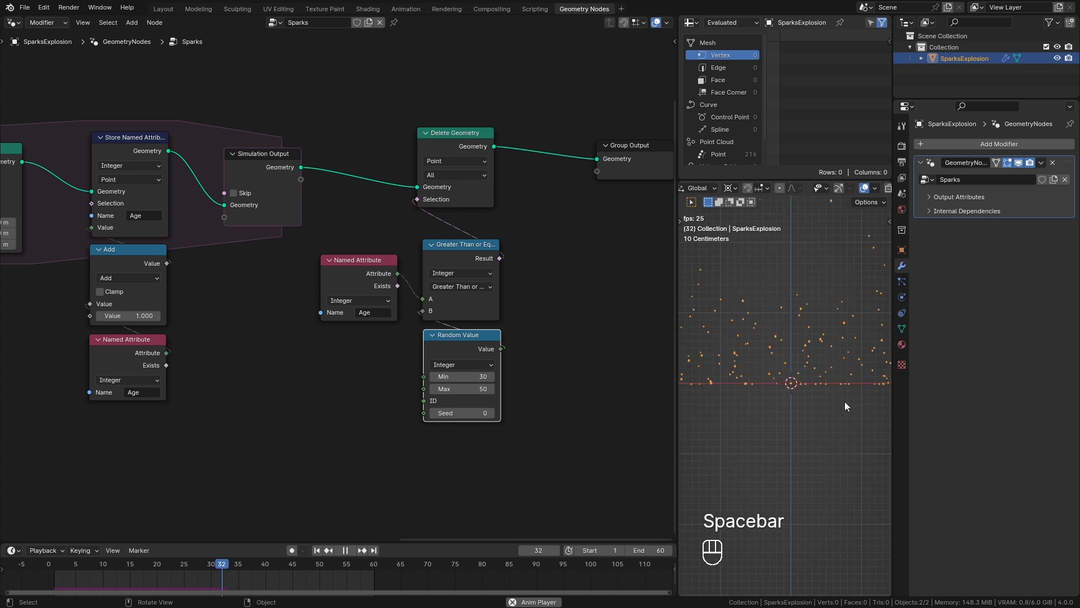
middle_drag(841, 407, 812, 434)
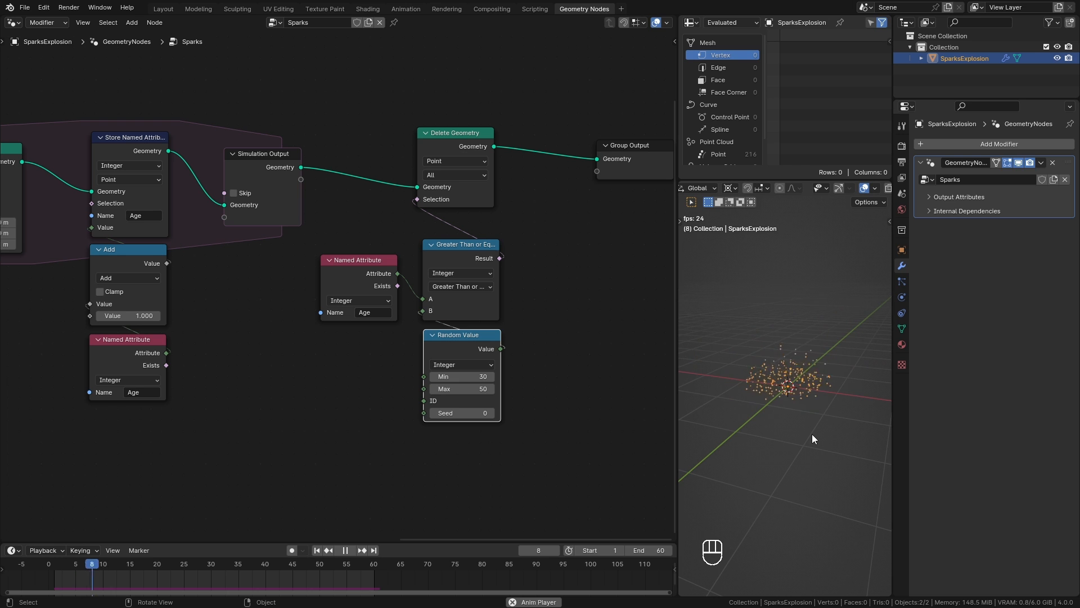
Step: Shift Simulation Output and the nodes after it, and insert a copy of the Age Store Named Attribute node before Simulation Output
drag(265, 90, 580, 387)
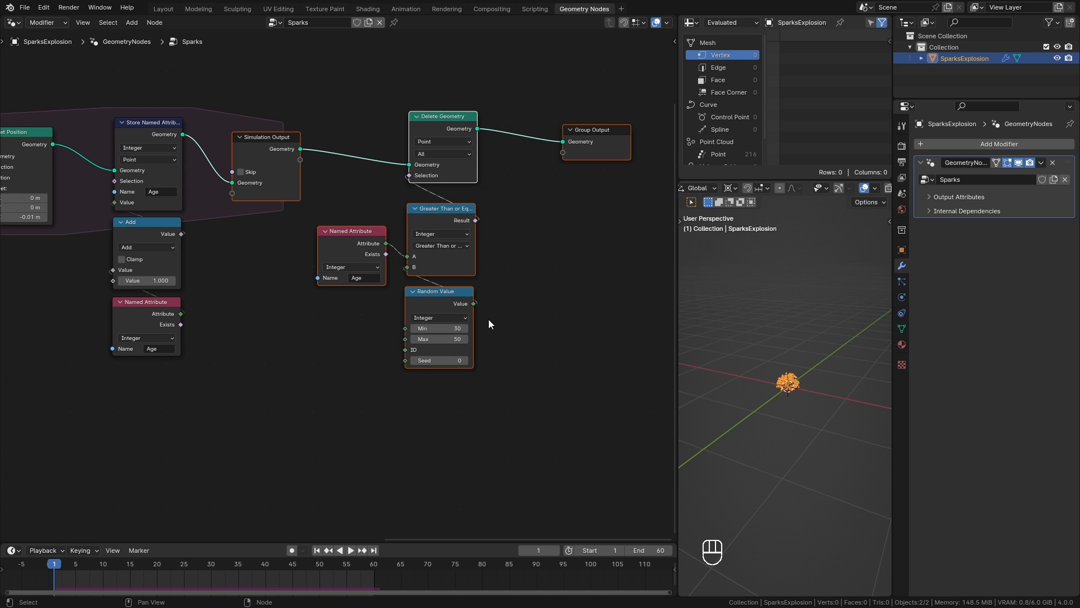
drag(278, 151, 429, 145)
click(276, 225)
click(146, 123)
key(shift+d)
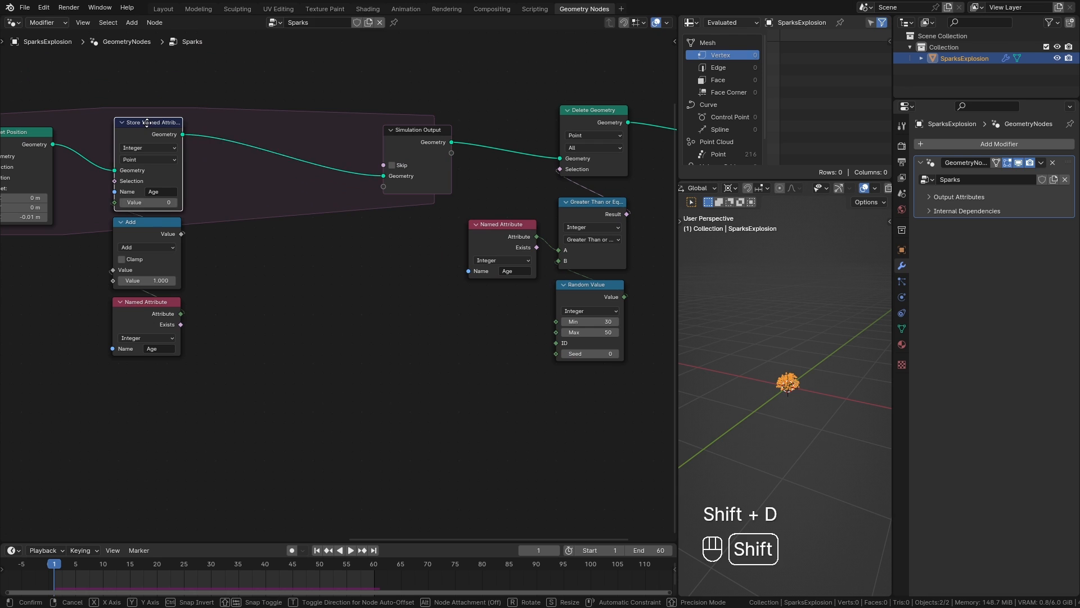
click(320, 161)
Step: Make the copied Store Named Attribute node save a Float attribute named NormalizedAge, and widen the node
click(309, 193)
text(N)
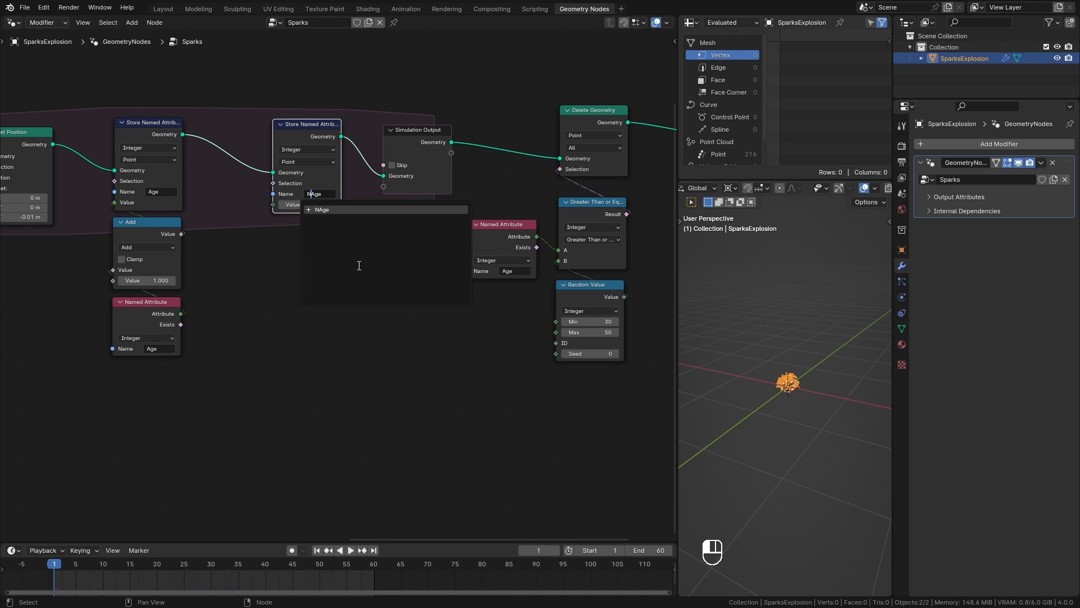
text(ormalized)
key(Return)
drag(341, 128, 365, 126)
ctrl+middle_drag(300, 287, 293, 252)
click(315, 130)
click(292, 169)
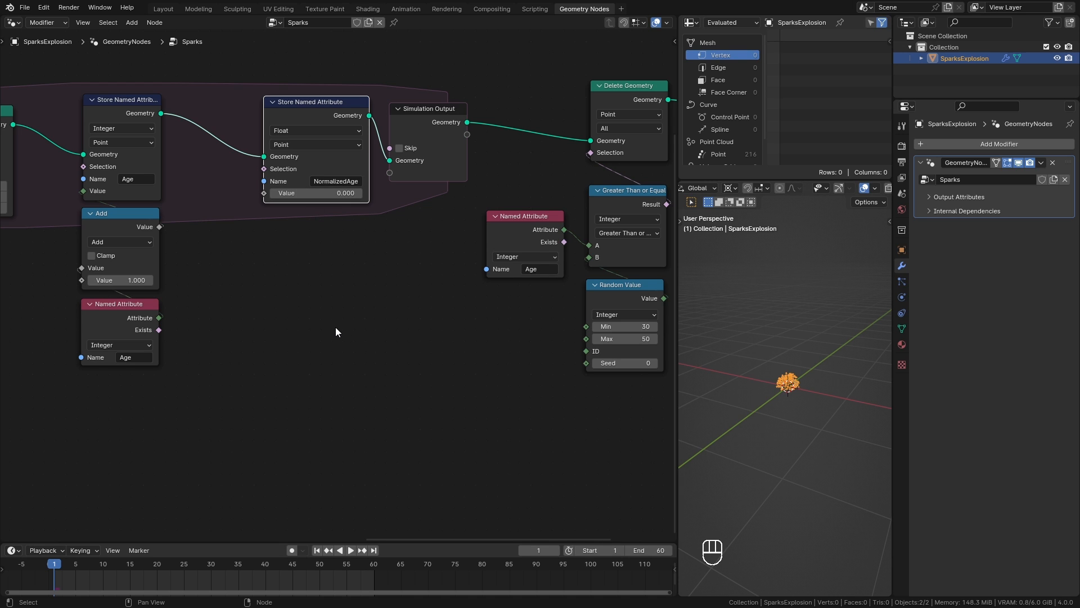
Step: Place copies of the Age Named Attribute node and the 30 to 50 Random Value node below the NormalizedAge store node
click(507, 238)
key(shift+d)
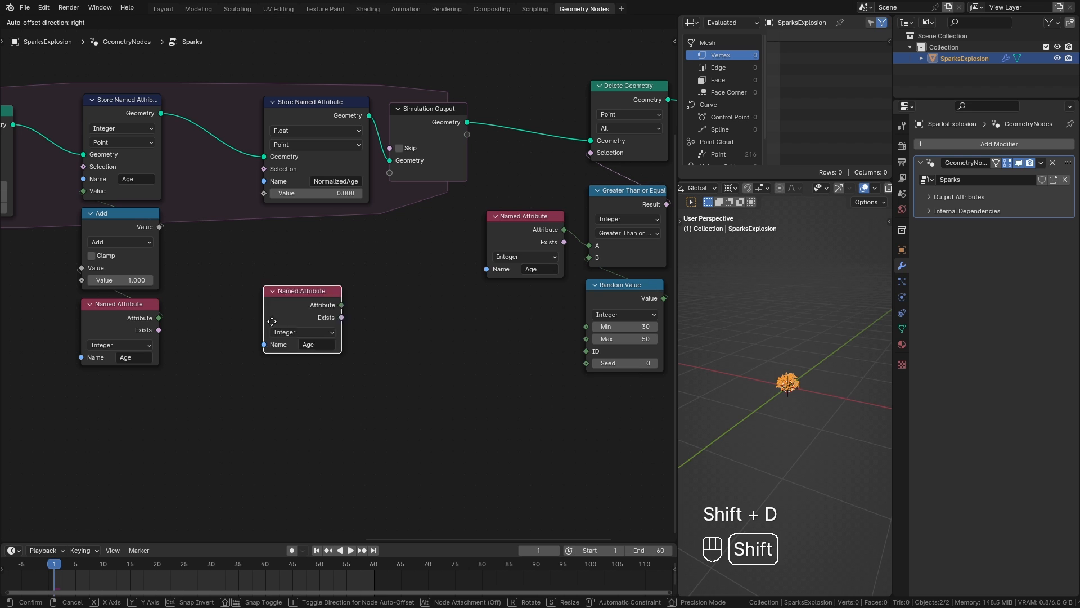
click(263, 383)
drag(273, 388, 276, 357)
click(627, 292)
key(shift+d)
click(286, 414)
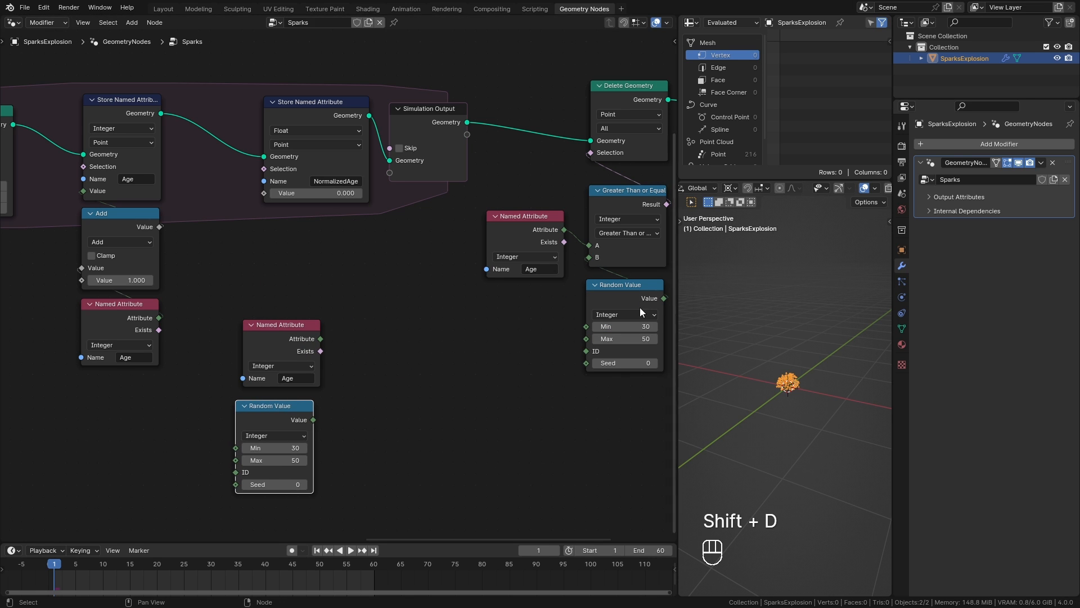
Step: Add a Map Range node with Age as Value and the Random Value as From Max, and link its Result to NormalizedAge's Value
drag(321, 339, 398, 383)
text(map)
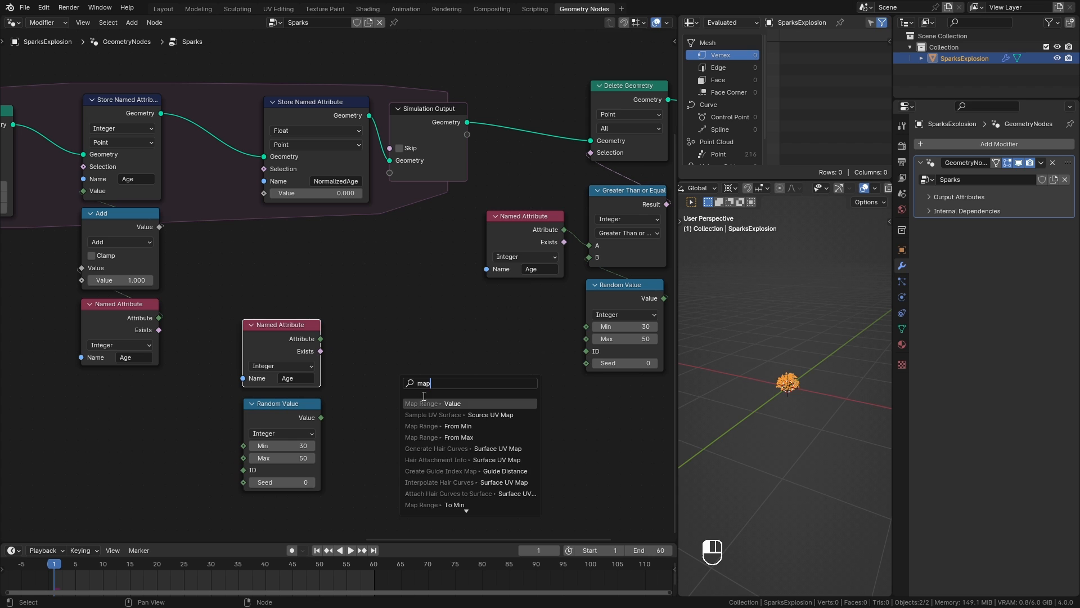
key(Return)
click(382, 317)
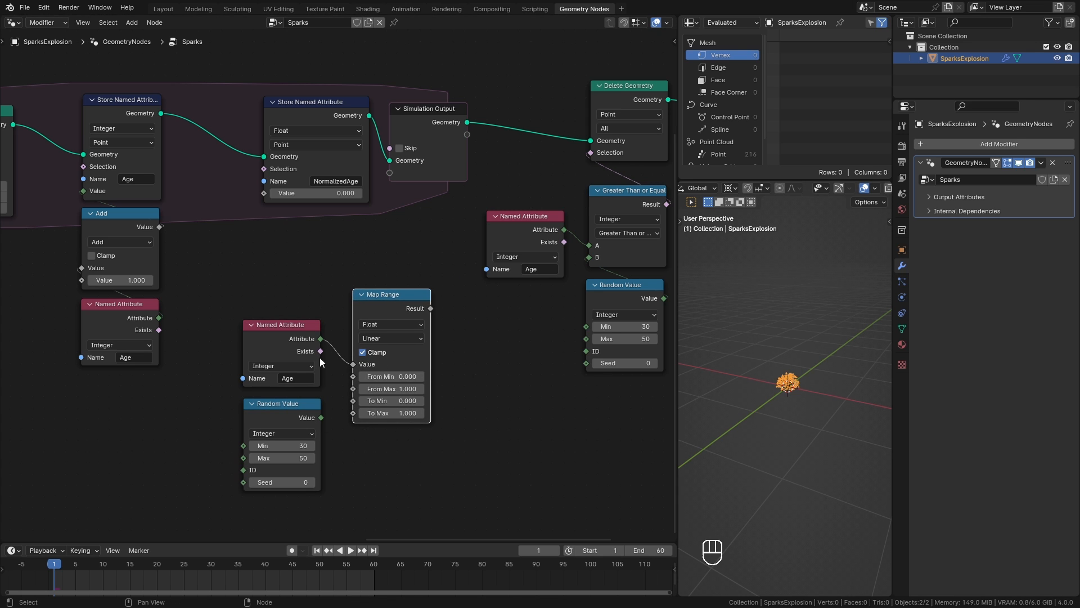
drag(282, 336, 281, 336)
drag(322, 418, 353, 388)
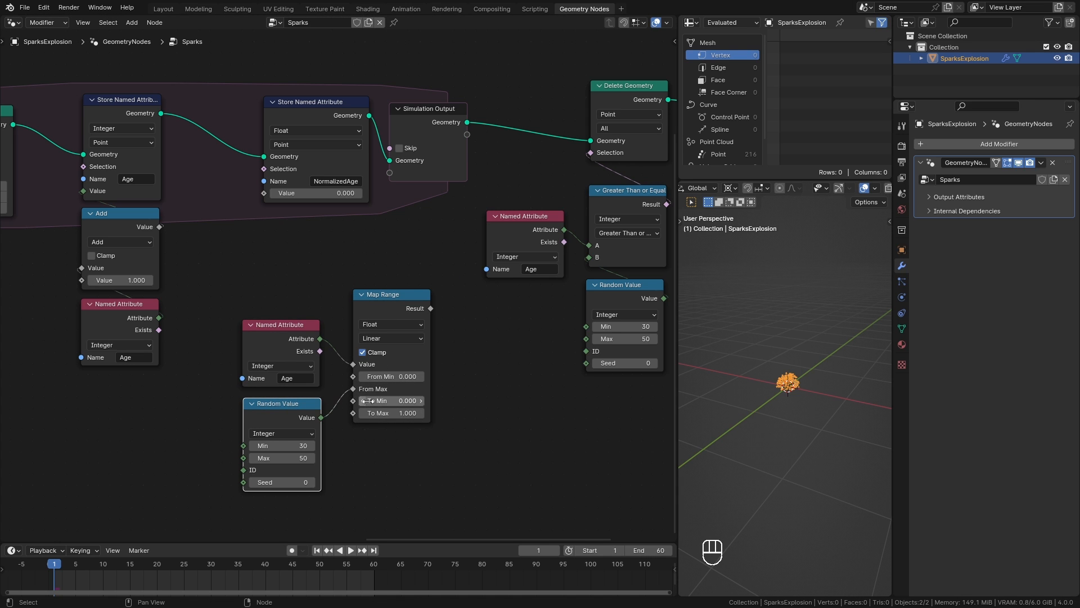
drag(431, 309, 264, 193)
Step: Place a copied Named Attribute node below Group Output and make it read the Float attribute NormalizedAge
key(shift+d)
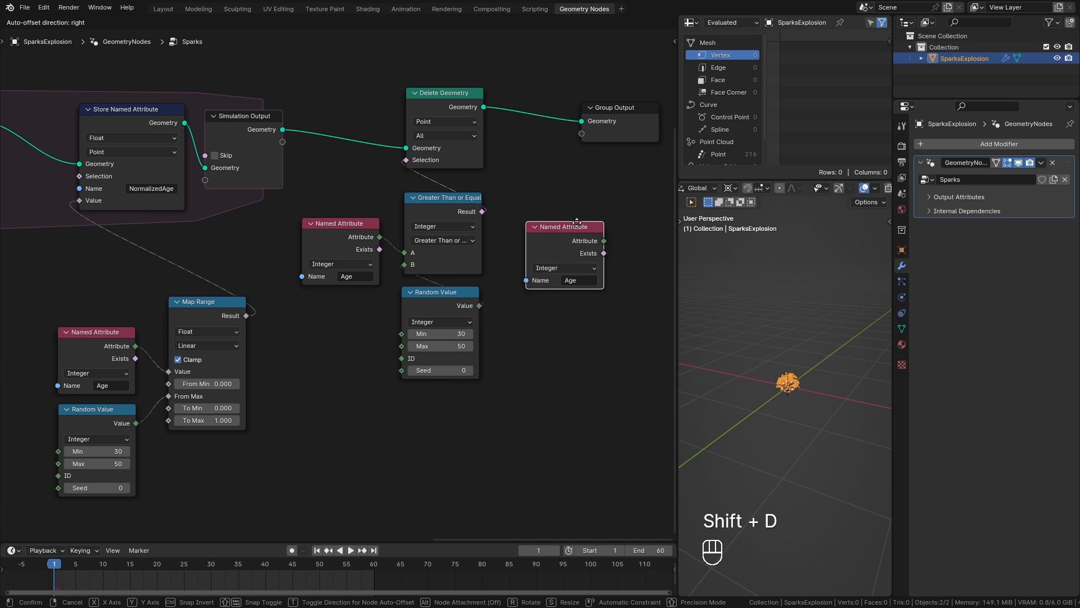
click(588, 211)
key(ctrl+c)
key(ctrl+v)
middle_drag(605, 248, 419, 303)
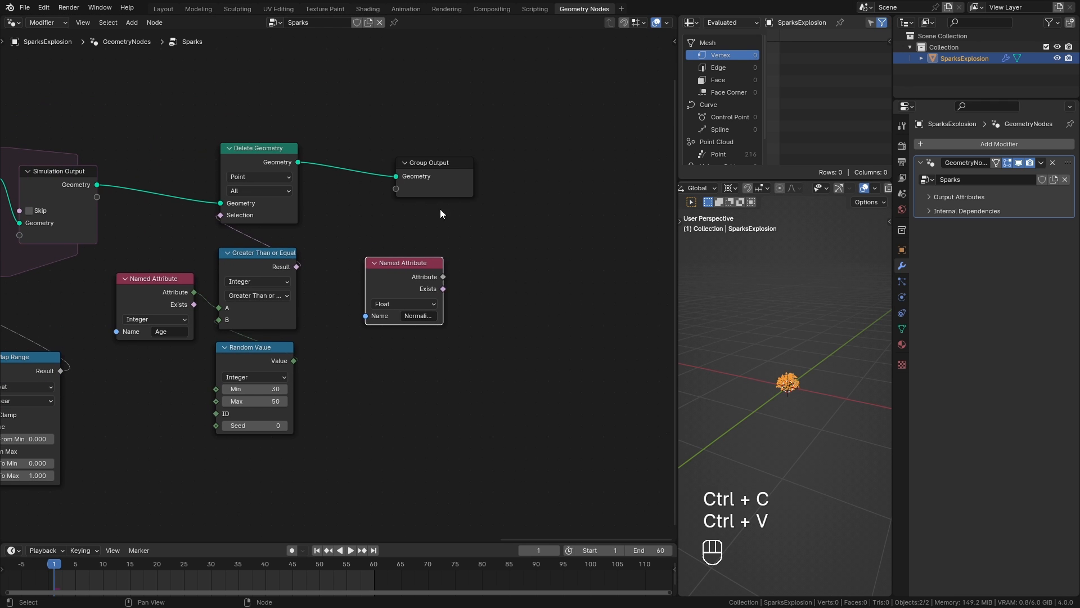
Step: Preview the Delete Geometry output together with the NormalizedAge attribute through a Viewer node placed above Group Output
drag(432, 162, 556, 152)
ctrl+shift+click(280, 160)
ctrl+shift+click(404, 271)
drag(397, 160, 457, 121)
drag(458, 120, 529, 77)
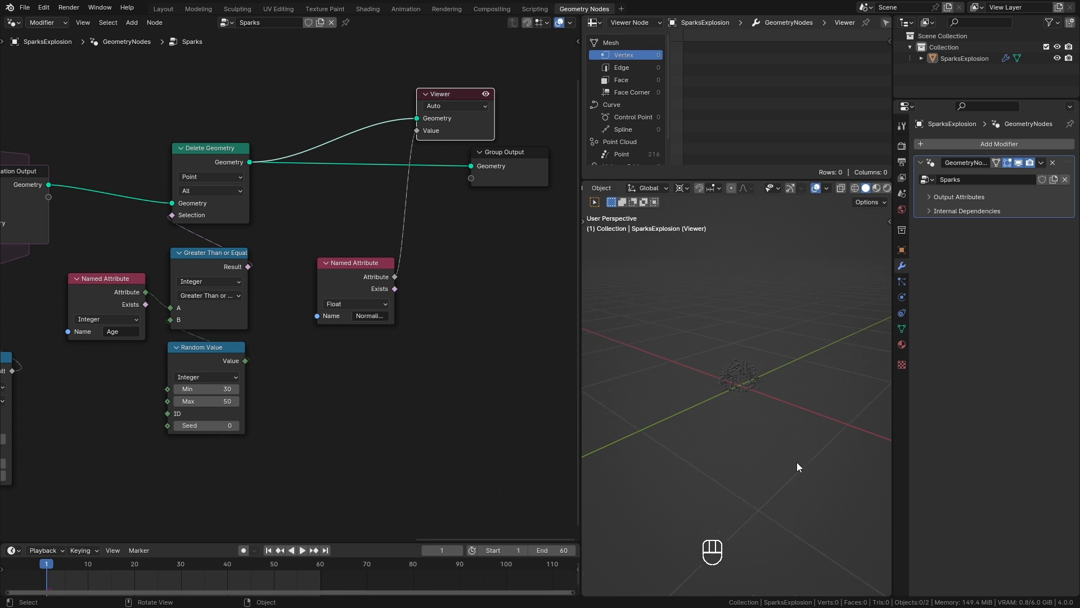
Step: Set the Set Point Radius node's radius to 0.03 m and play the simulation from frame 1 with the Viewer active
key(space)
middle_drag(156, 430, 358, 430)
shift+drag(317, 335, 318, 334)
click(268, 550)
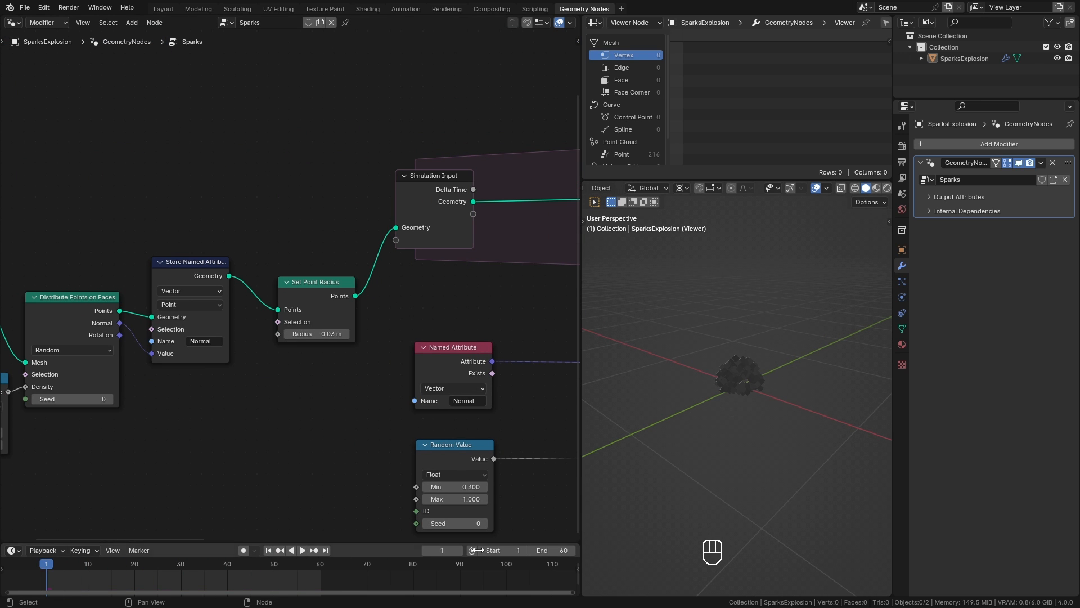
key(space)
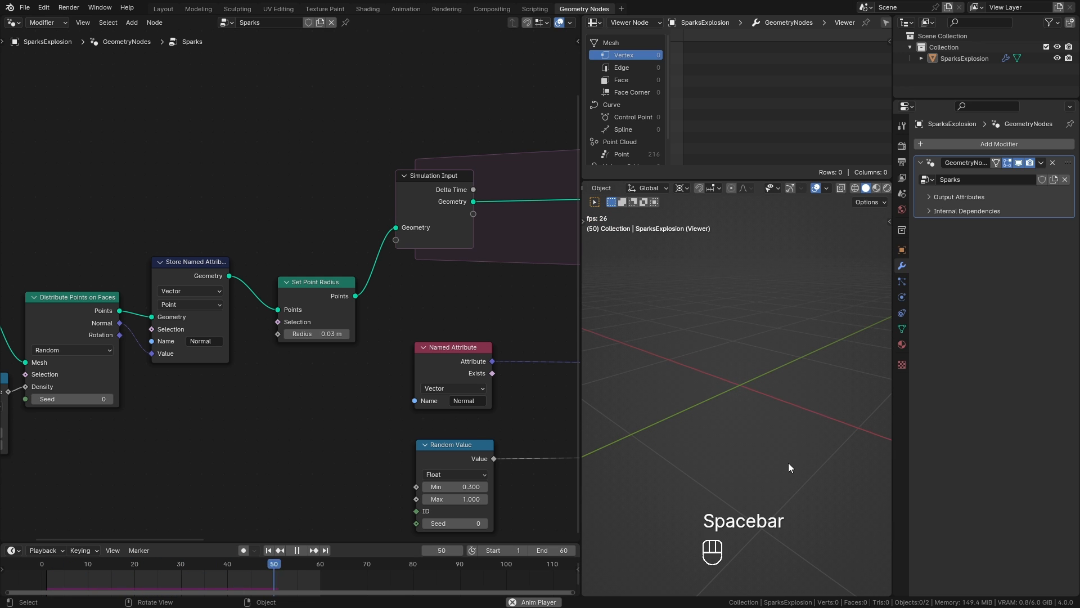
key(space)
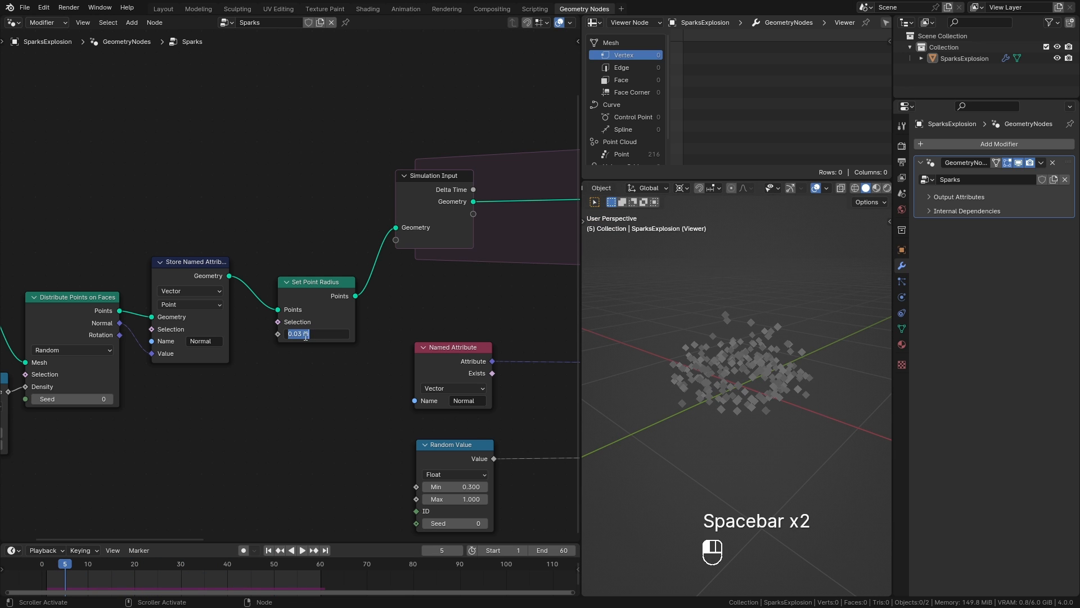
Step: Delete the Viewer node above Group Output and shift the neighbouring output node slightly
ctrl+middle_drag(357, 363, 393, 432)
middle_drag(445, 390, 149, 392)
ctrl+middle_drag(405, 434, 363, 301)
click(450, 145)
key(x)
middle_drag(289, 400, 407, 377)
drag(165, 179, 197, 167)
Step: Move the NormalizedAge Named Attribute node across the graph to sit below the 0.300–1.000 Random Value node
drag(483, 267, 287, 472)
middle_drag(283, 472, 498, 228)
drag(476, 227, 134, 406)
middle_drag(238, 392, 546, 429)
drag(484, 436, 249, 314)
scroll(453, 395, down, 2)
middle_drag(301, 307, 449, 434)
middle_drag(388, 360, 474, 343)
drag(450, 373, 151, 418)
ctrl+middle_drag(259, 456, 253, 372)
middle_drag(229, 432, 339, 328)
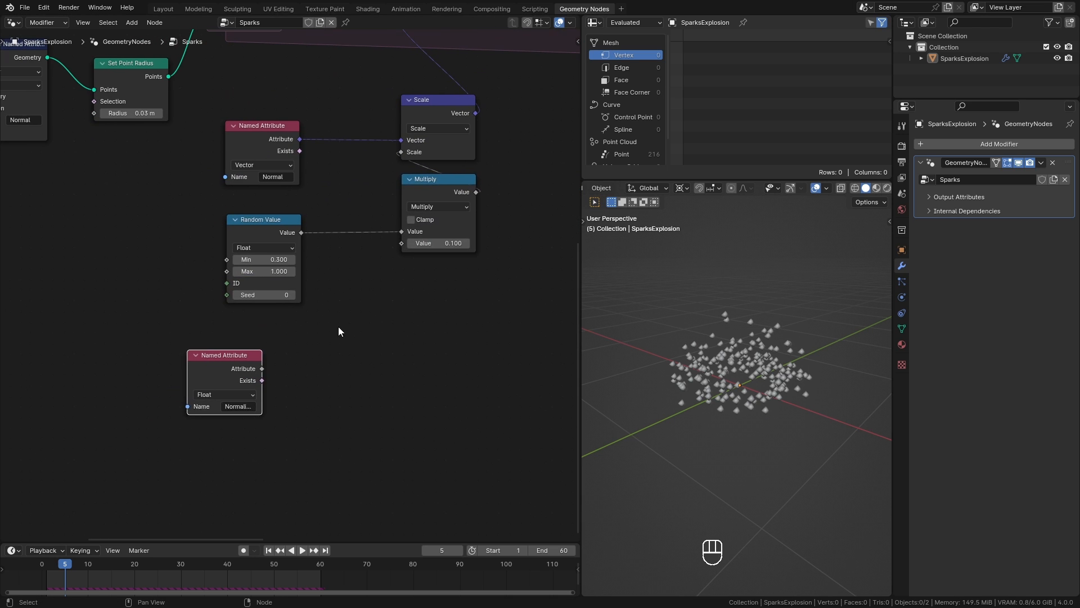
Step: Duplicate the Multiply node that feeds Scale and link the copy's output to the original's second Value
click(434, 179)
key(shift+d)
click(432, 301)
drag(475, 313, 414, 241)
drag(434, 300, 442, 343)
Step: Add a Float Curve node fed by the NormalizedAge attribute and place it beside the duplicated Multiply node
middle_drag(329, 411, 359, 357)
drag(232, 322, 111, 330)
drag(173, 332, 256, 330)
text(float)
click(286, 350)
click(261, 324)
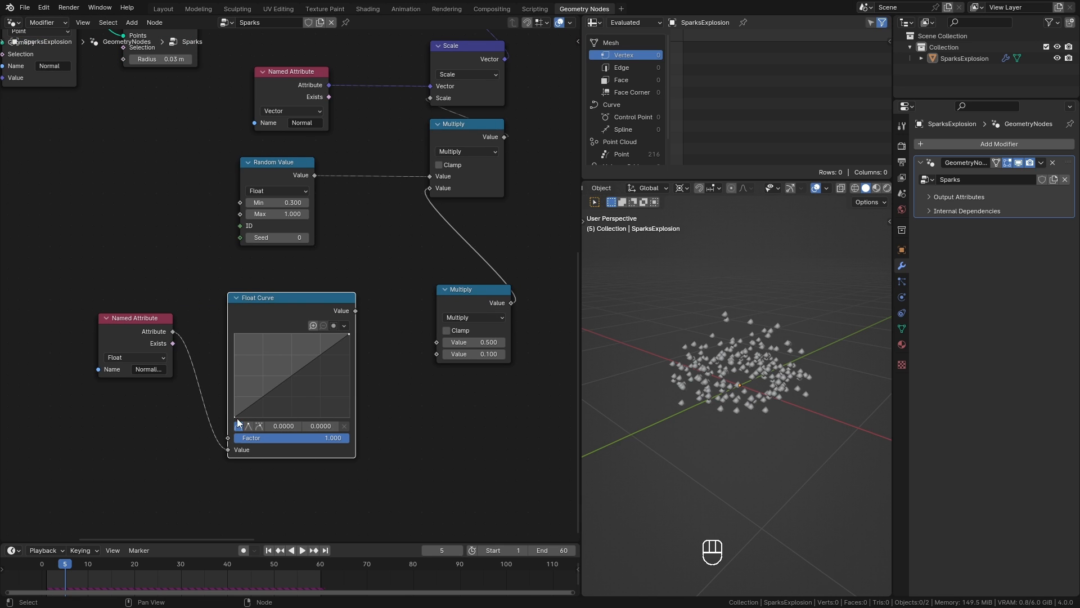
Step: Shape the Float Curve to fall from 1 to 0, bulging upward through a middle point at about 0.48, 0.86
drag(237, 422, 235, 368)
drag(349, 342, 349, 419)
drag(235, 360, 235, 332)
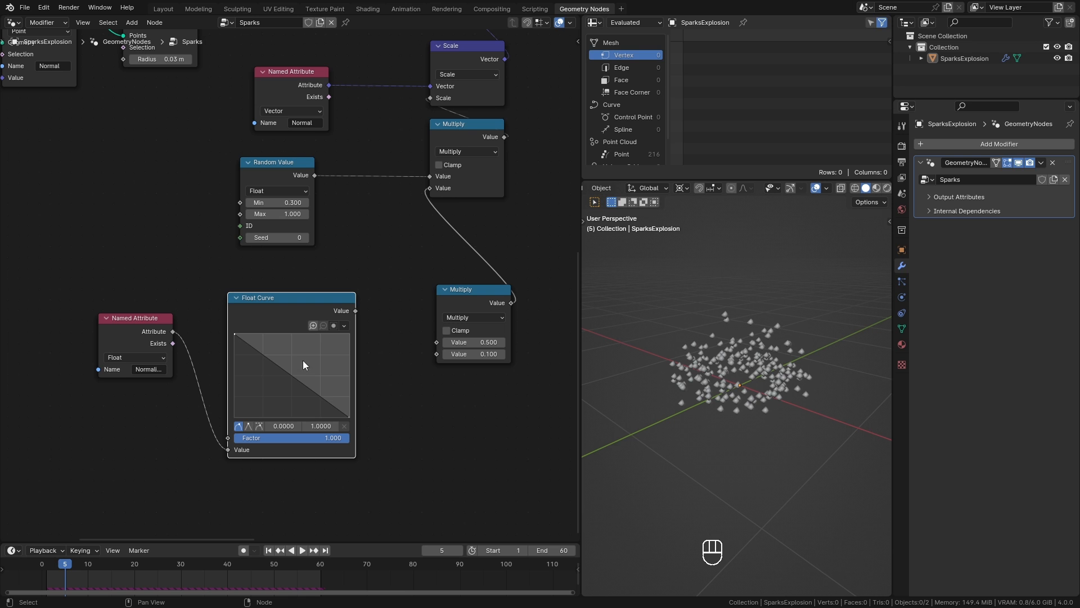
drag(288, 372, 290, 347)
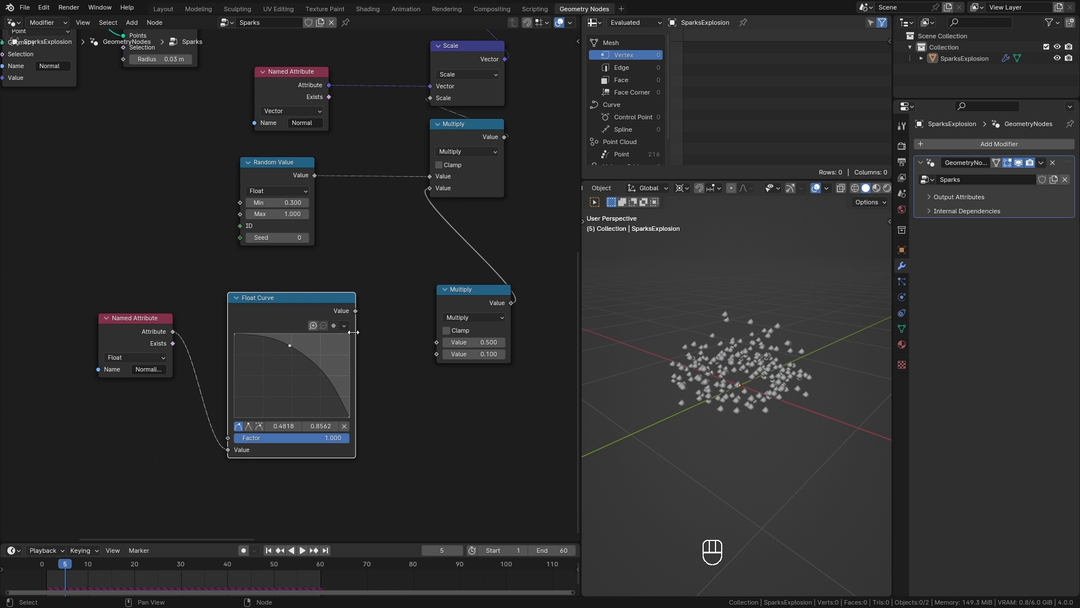
Step: Link the Float Curve's Value to the duplicated Multiply's first Value and play the simulation from frame 1
drag(356, 311, 437, 342)
key(shift+Left)
ctrl+middle_drag(365, 302, 353, 391)
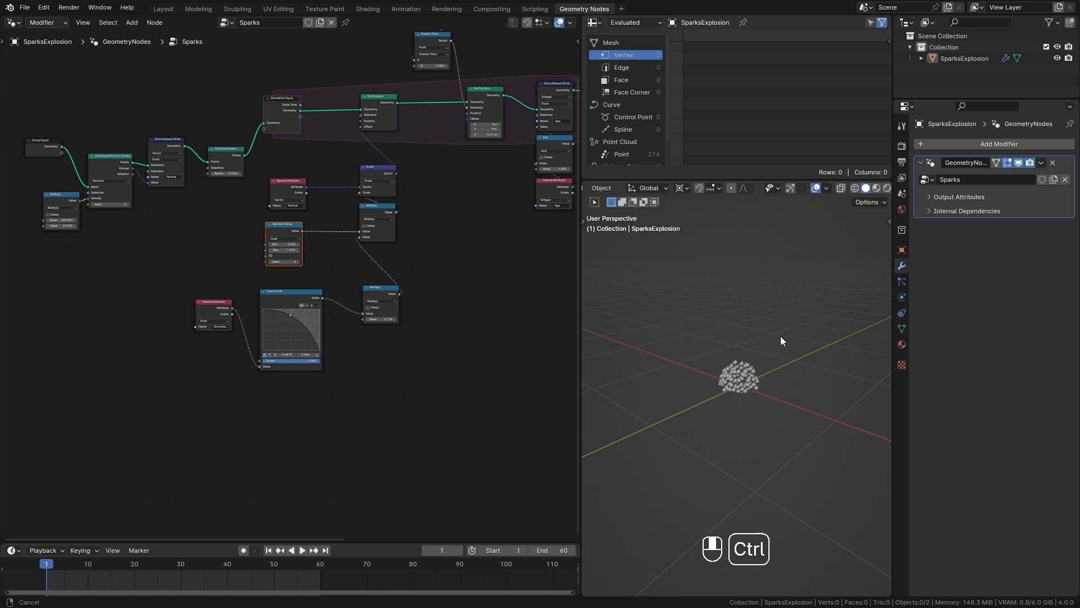
key(space)
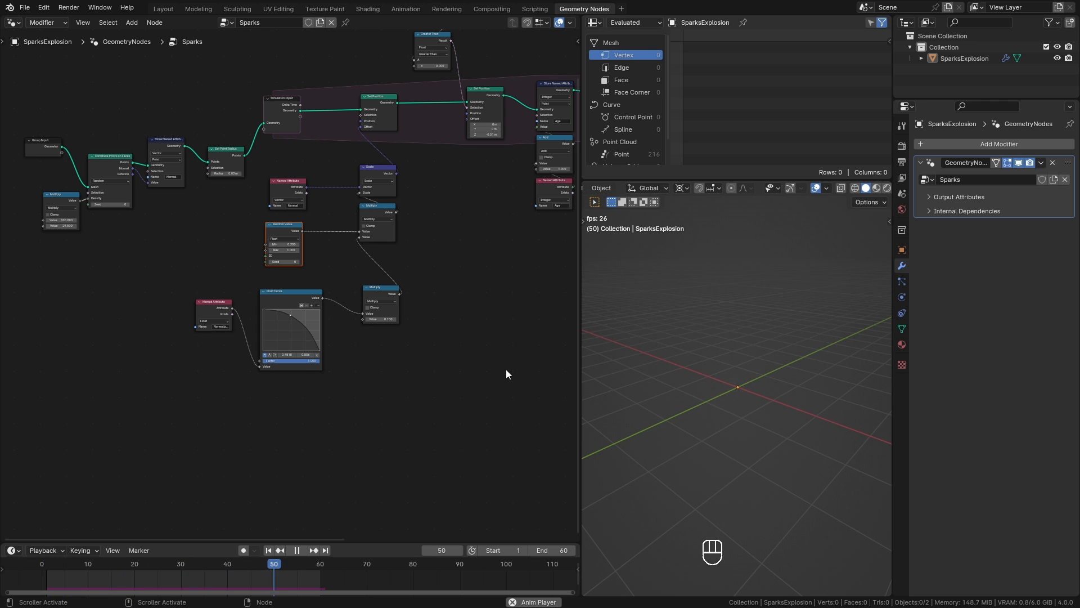
key(KP_1)
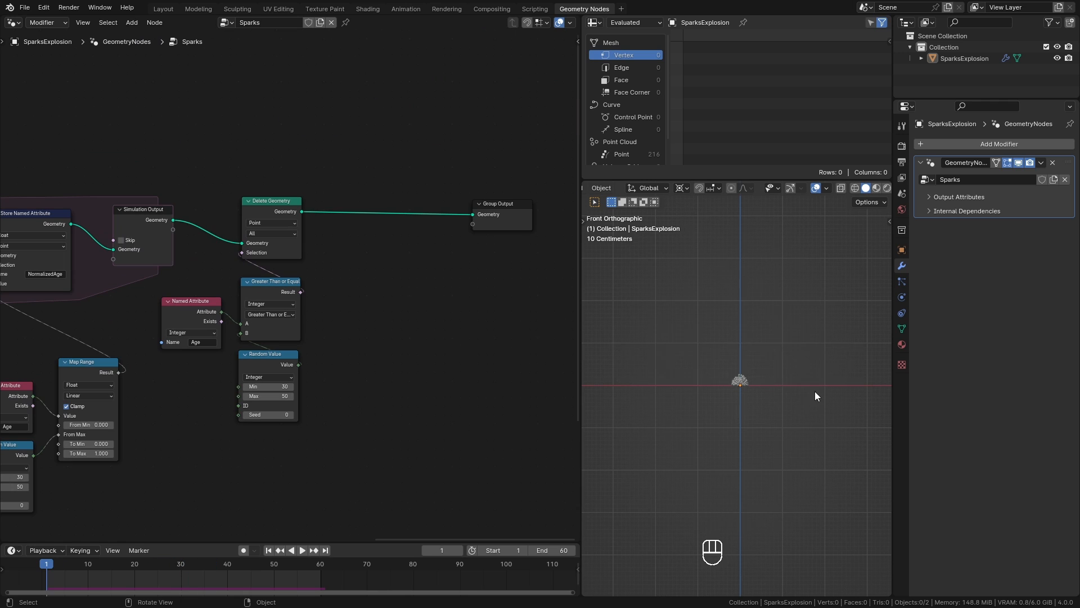
middle_drag(814, 391, 774, 423)
Step: Move Group Output further away and insert an Instance on Points node between it and Delete Geometry
middle_drag(440, 347, 324, 346)
drag(394, 214, 494, 211)
middle_drag(282, 305, 316, 293)
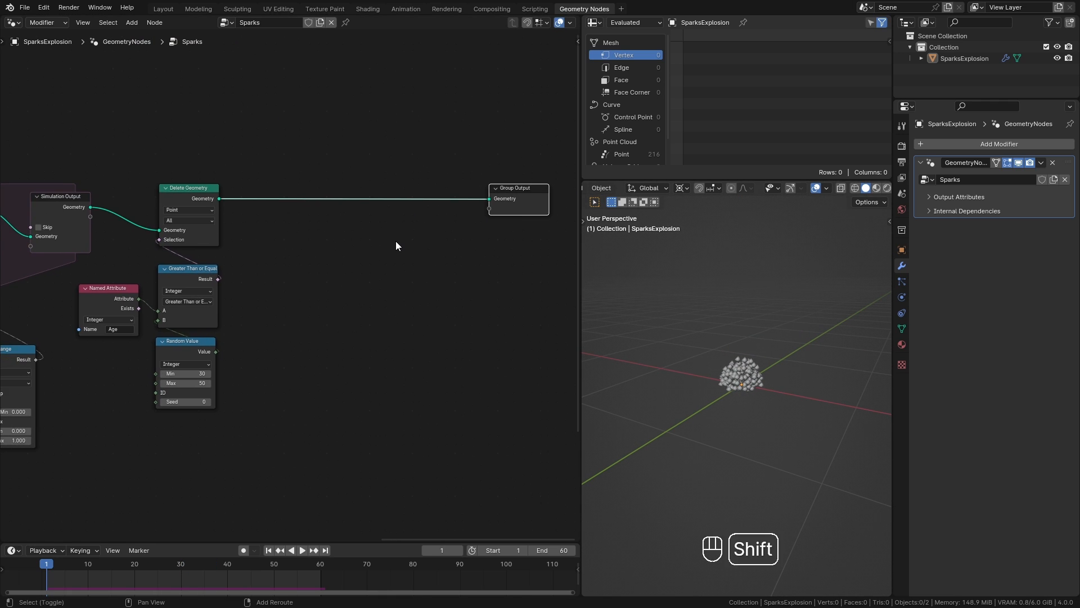
key(shift+a)
mouse_move(395, 246)
mouse_move(371, 267)
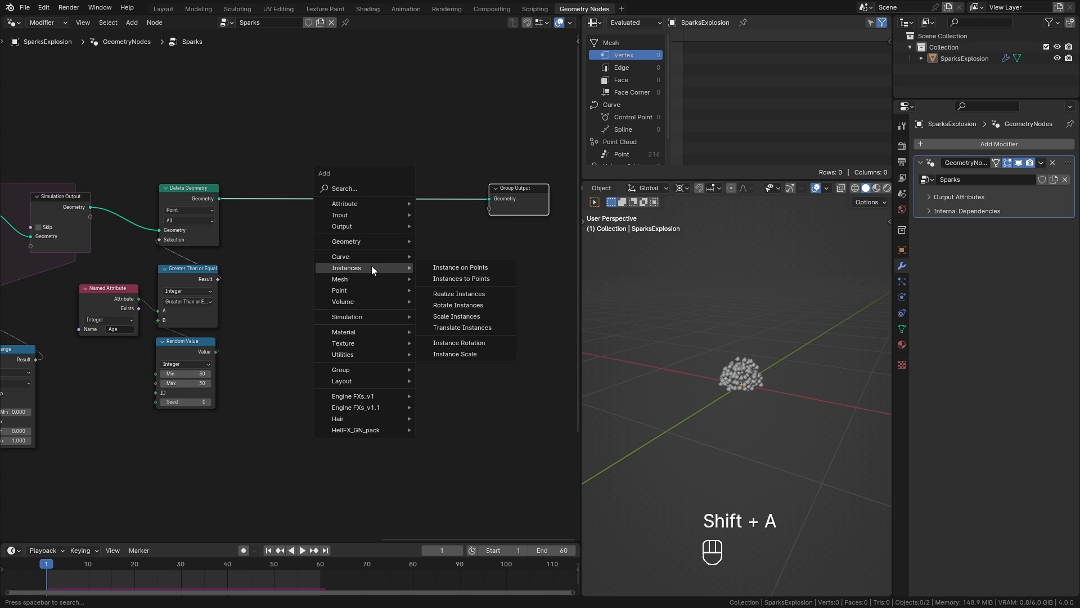
click(467, 267)
click(404, 177)
scroll(365, 281, up, 1)
Step: Add an Ico Sphere node with 2 subdivisions and link its Mesh to the Instance input of Instance on Points
key(shift+a)
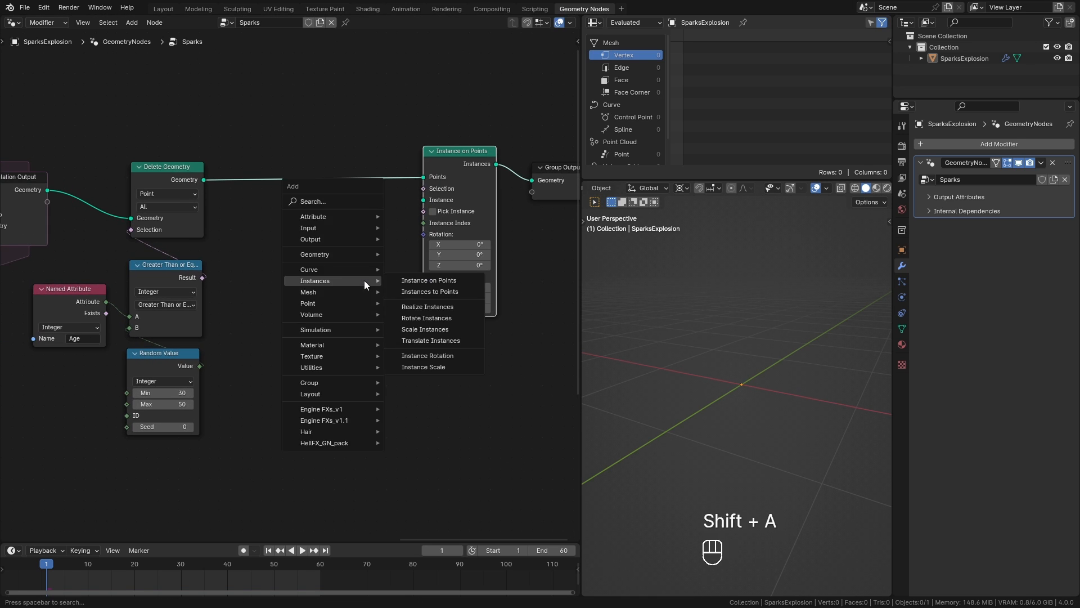
mouse_move(371, 292)
mouse_move(425, 342)
click(521, 386)
click(293, 219)
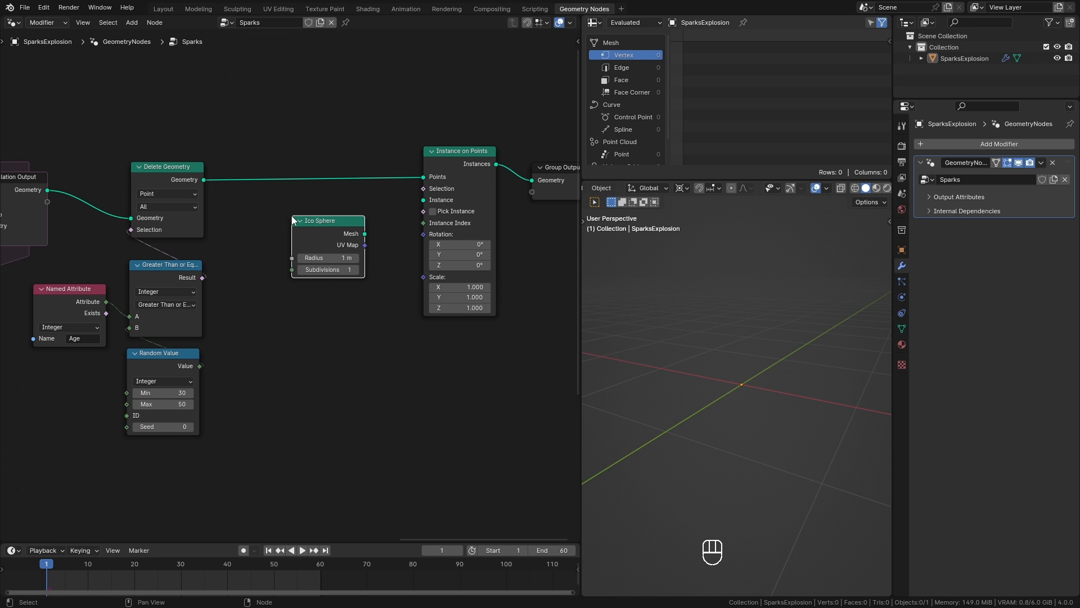
drag(364, 232, 423, 201)
click(356, 269)
drag(324, 240, 339, 220)
Step: Add a Radius node, link it to the Scale of Instance on Points, and play the simulation
ctrl+middle_drag(225, 289, 389, 356)
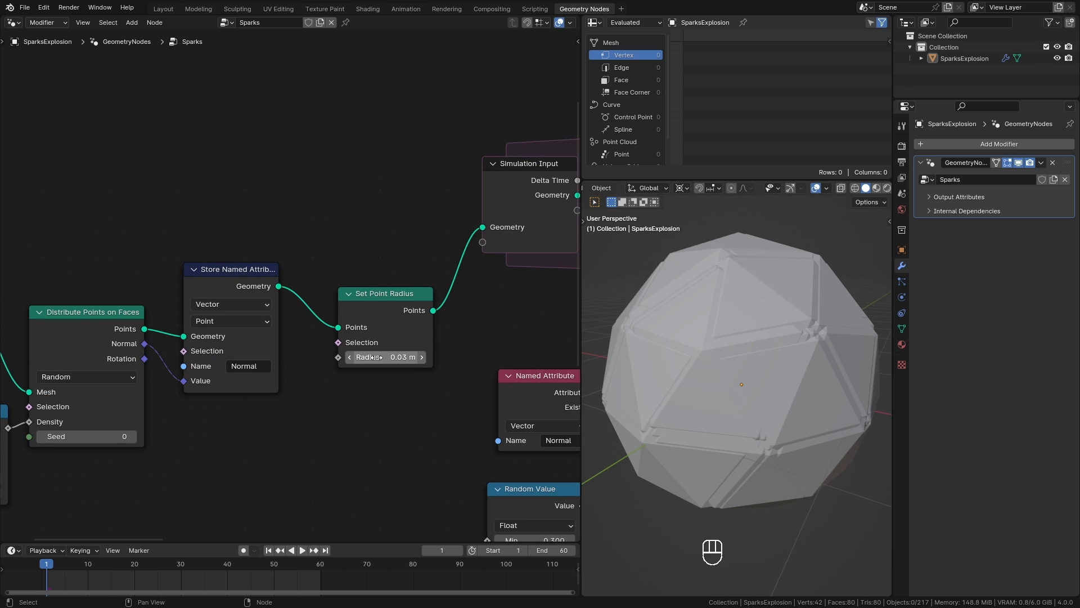
ctrl+middle_drag(395, 212, 181, 333)
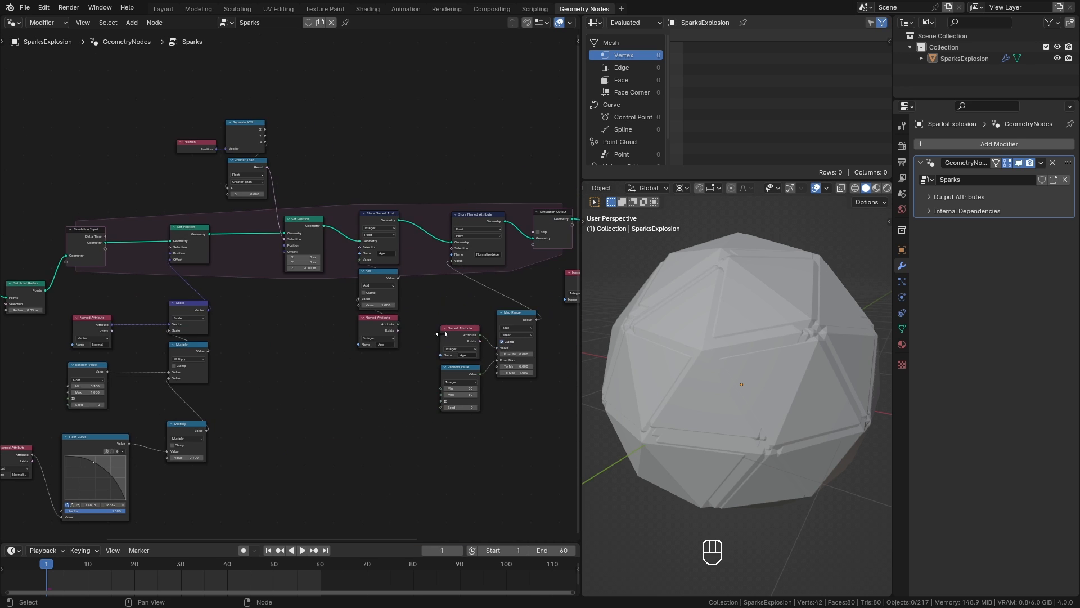
middle_drag(503, 350, 181, 352)
ctrl+middle_drag(353, 315, 398, 366)
middle_drag(445, 325, 275, 329)
ctrl+middle_drag(277, 323, 298, 296)
key(shift+a)
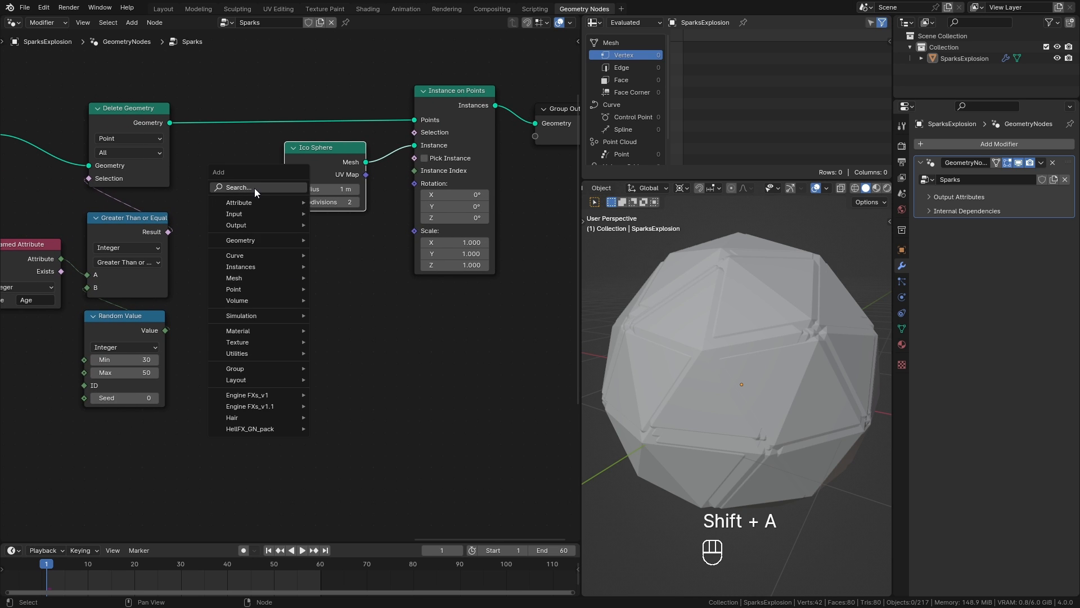
text(radius)
key(Return)
click(293, 307)
drag(328, 314, 421, 230)
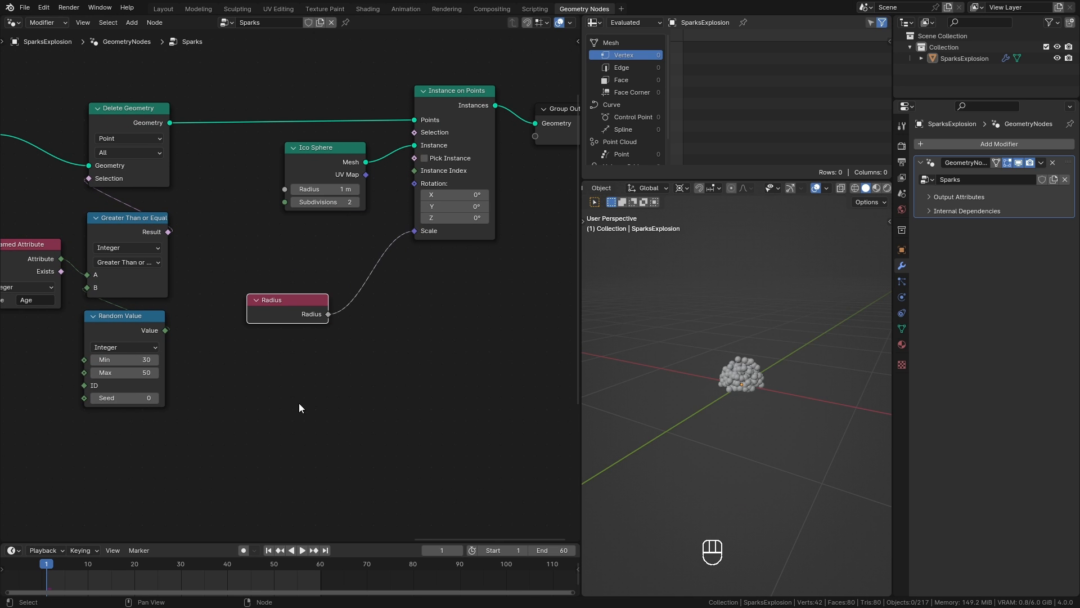
key(space)
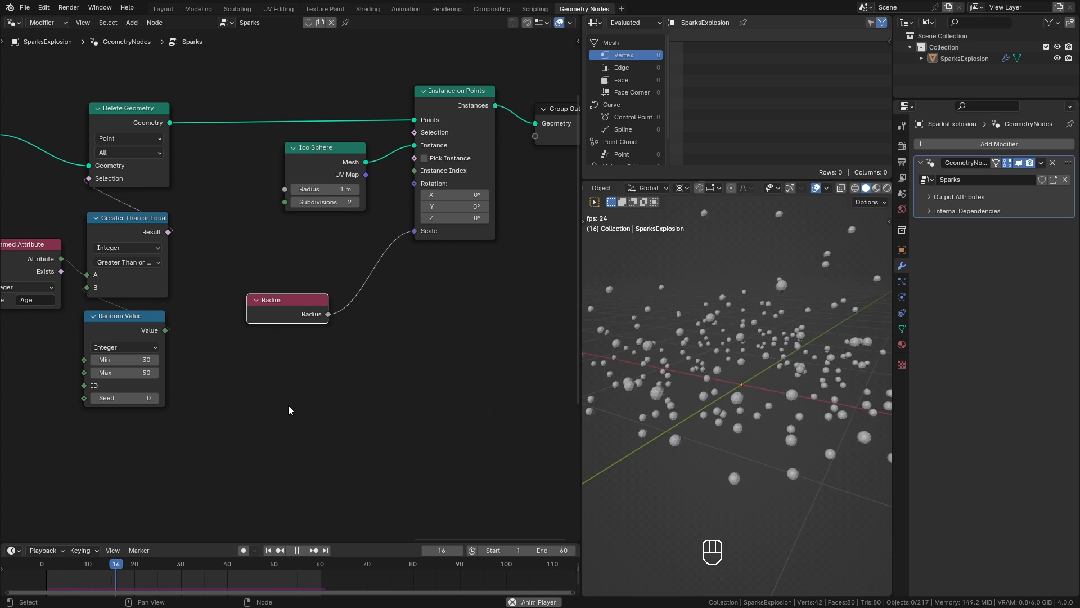
key(space)
Step: Insert a Multiply math node between Radius and the Scale input of Instance on Points
key(shift+a)
text(mu)
key(Return)
click(382, 298)
drag(463, 306, 416, 230)
drag(419, 293, 436, 272)
Step: Feed the Multiply's second Value from a new Float Random Value node with Min 0.1 and play the simulation
drag(398, 339, 336, 378)
text(ran)
key(Return)
click(310, 378)
click(310, 398)
text(.)
drag(324, 373, 313, 373)
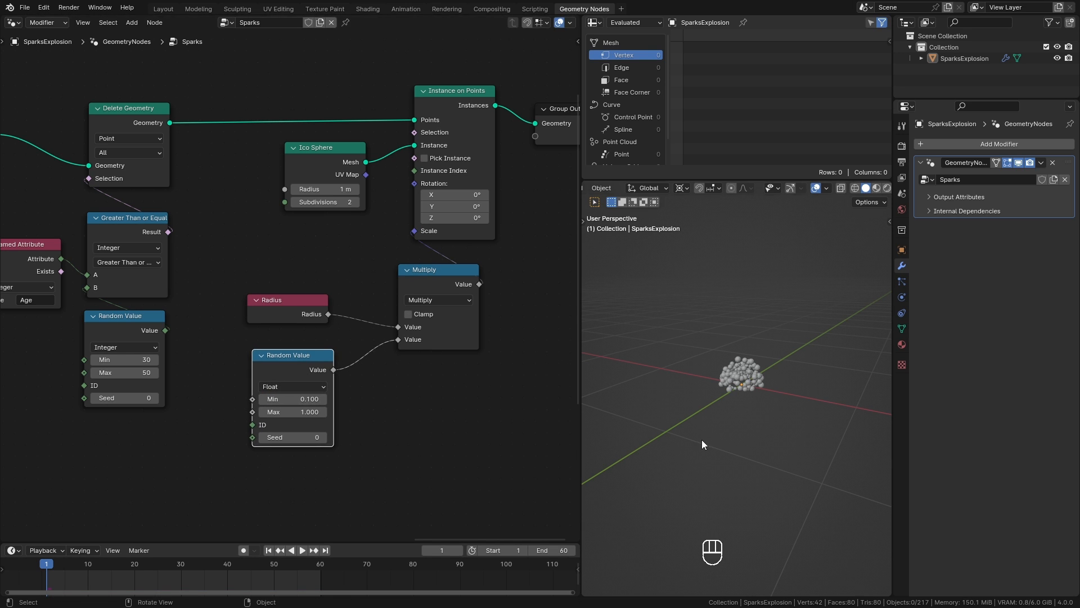
key(space)
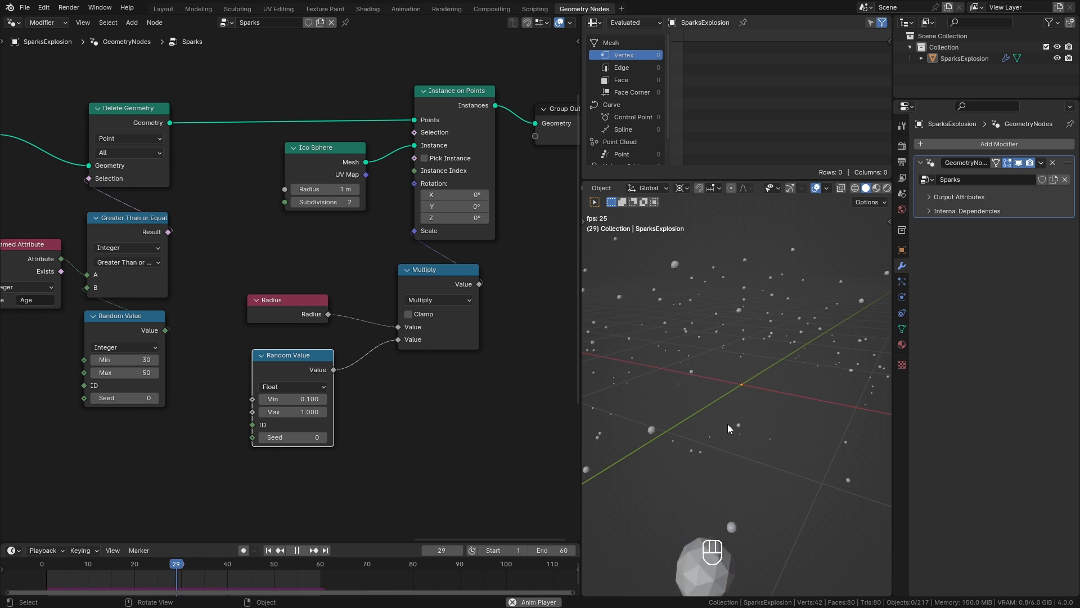
key(Escape)
Step: Set the Set Point Radius node's radius to 0.01 m and play the simulation
scroll(225, 355, down, 11)
ctrl+scroll(225, 360, up, 20)
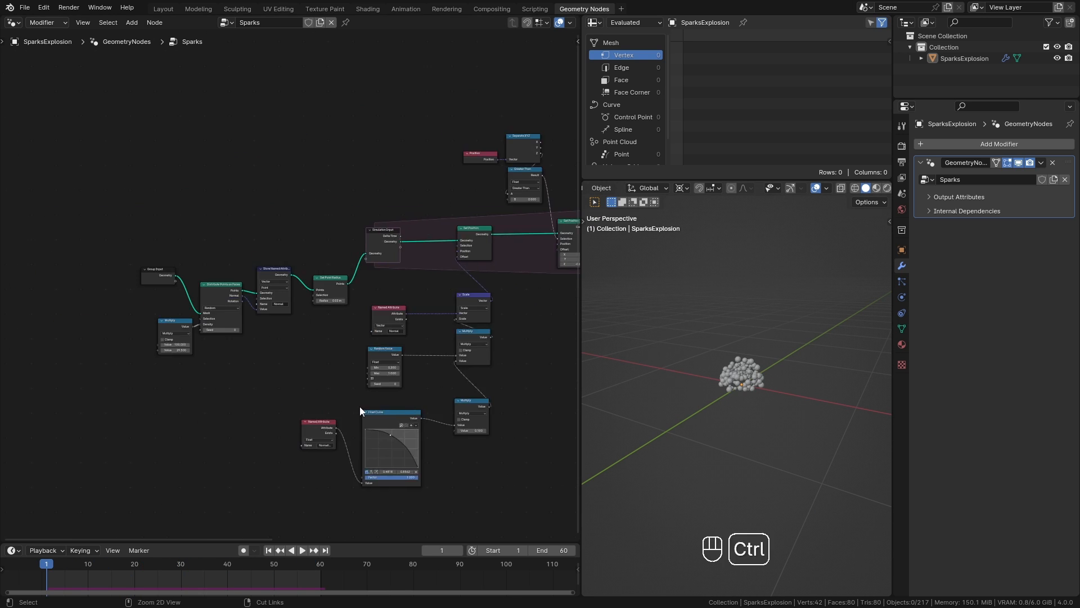
scroll(363, 382, up, 10)
scroll(374, 397, up, 2)
click(393, 330)
text(1)
key(Return)
key(space)
key(space)
Step: Route the instance scale's Random Value through a duplicated Multiply node with a factor of 2.780 before the original Multiply
scroll(452, 377, down, 8)
middle_drag(507, 389, 850, 366)
ctrl+middle_drag(477, 402, 472, 352)
middle_drag(456, 352, 389, 369)
drag(382, 270, 388, 265)
key(shift+d)
click(403, 371)
drag(268, 353, 336, 416)
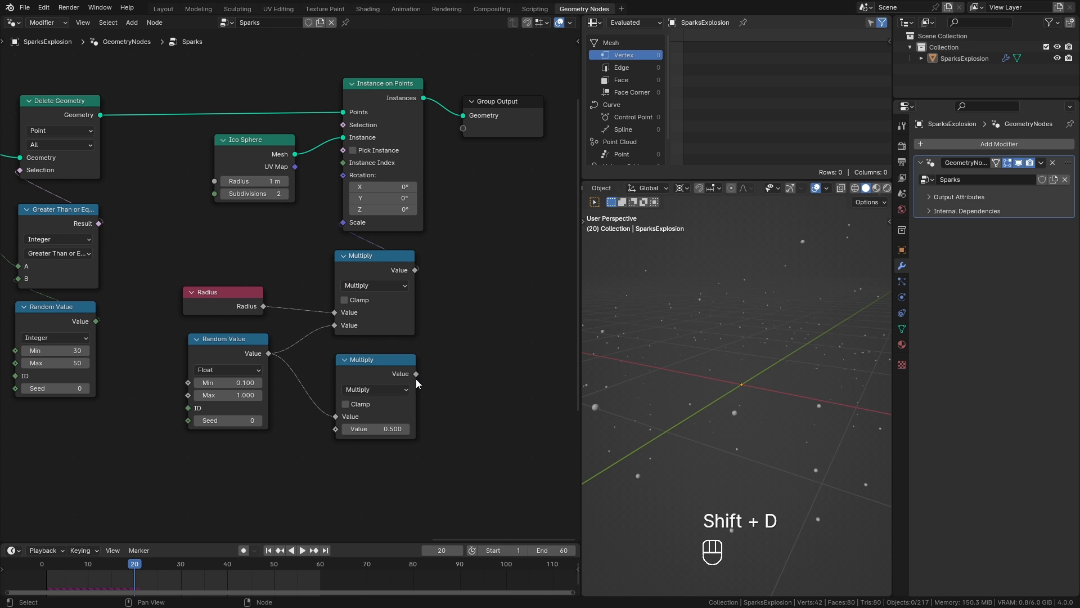
drag(416, 374, 342, 325)
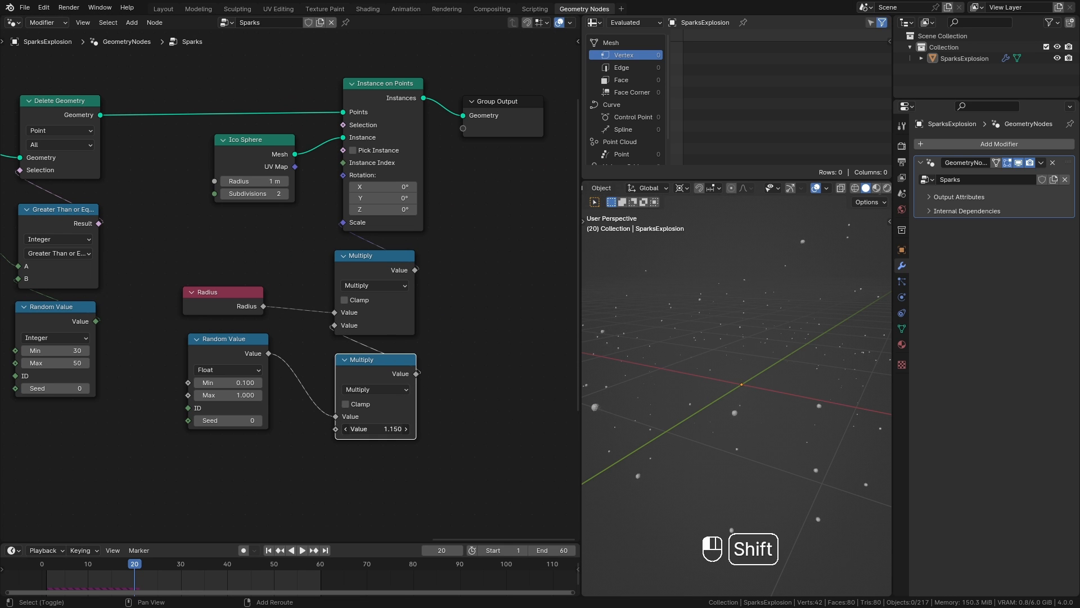
Step: Scale the SparksExplosion mesh down in Edit Mode from the front view, flattening it along Z, and play the simulation
key(Tab)
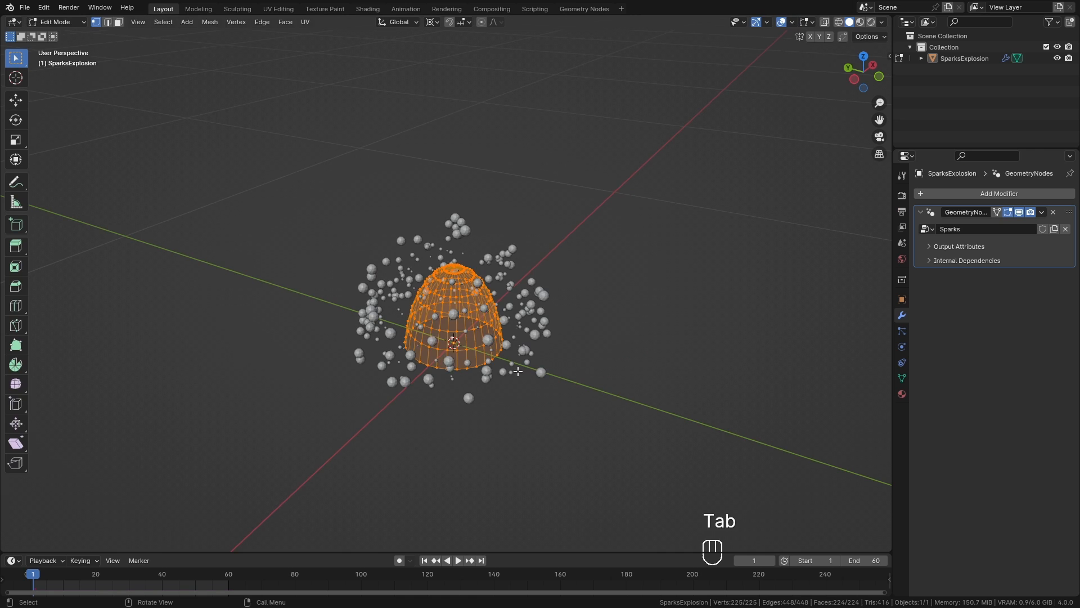
key(KP_1)
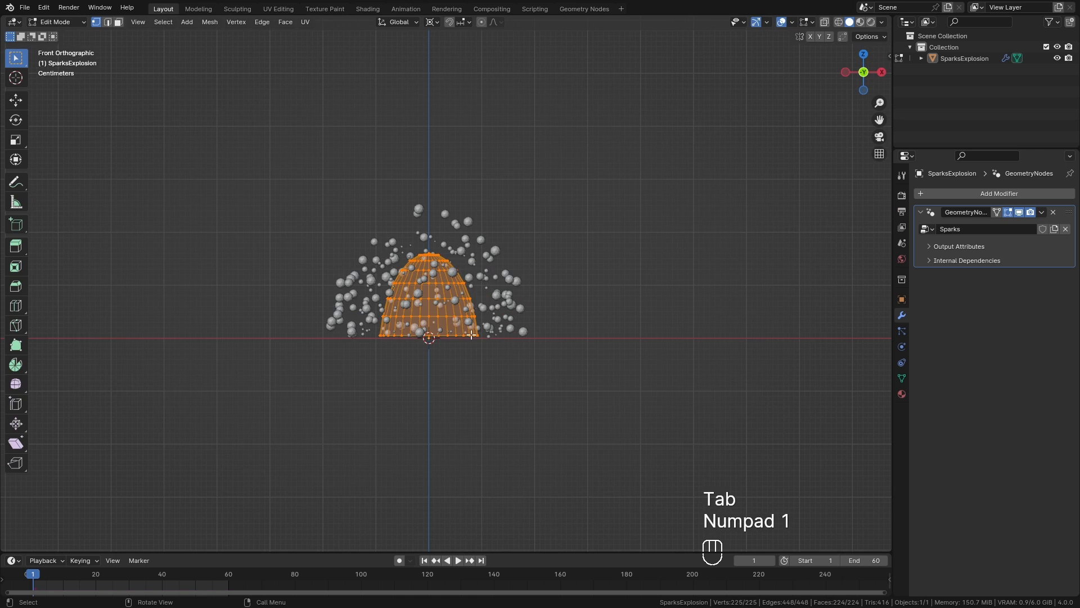
key(s)
key(z)
click(461, 333)
key(Tab)
middle_drag(542, 364, 463, 525)
key(space)
Step: Set the first value of the Multiply node feeding the point distribution density to 100 and play the simulation
middle_drag(642, 292, 505, 173)
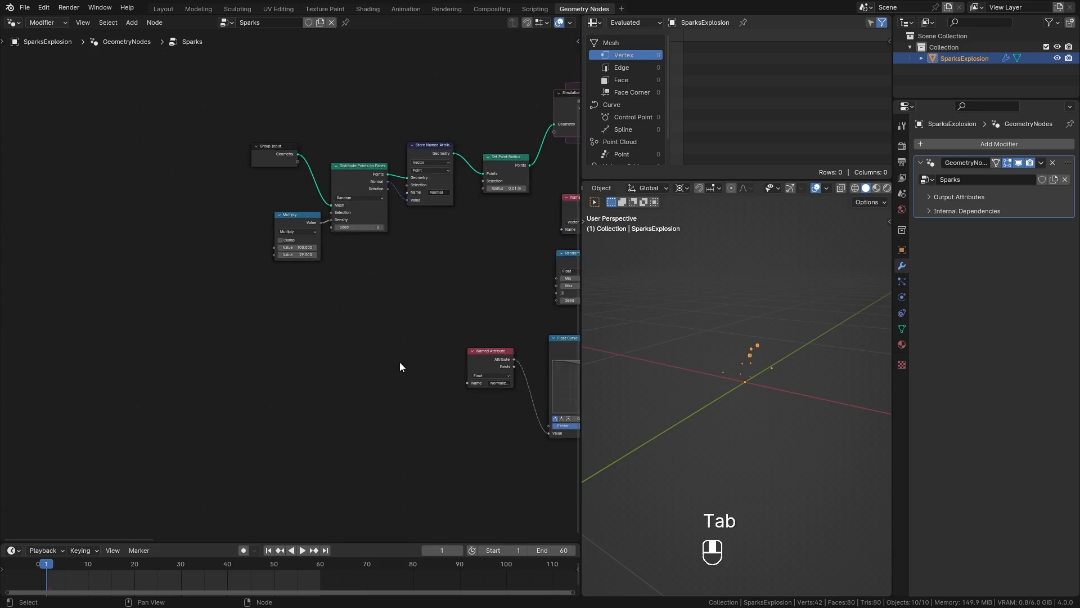
scroll(340, 316, up, 3)
double_click(149, 331)
text(100)
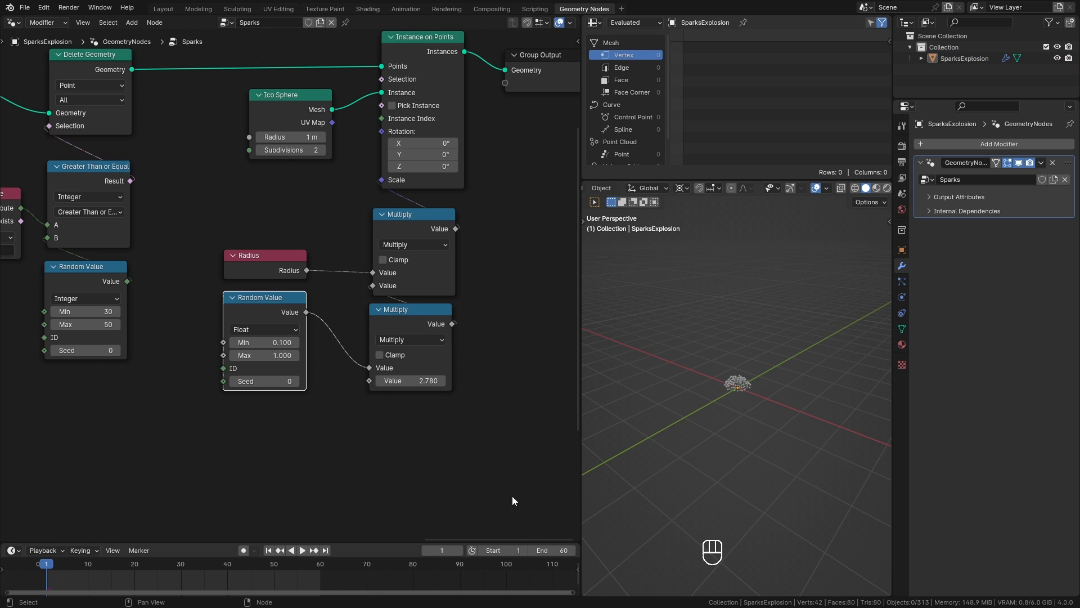
key(space)
key(space)
middle_drag(677, 438, 731, 415)
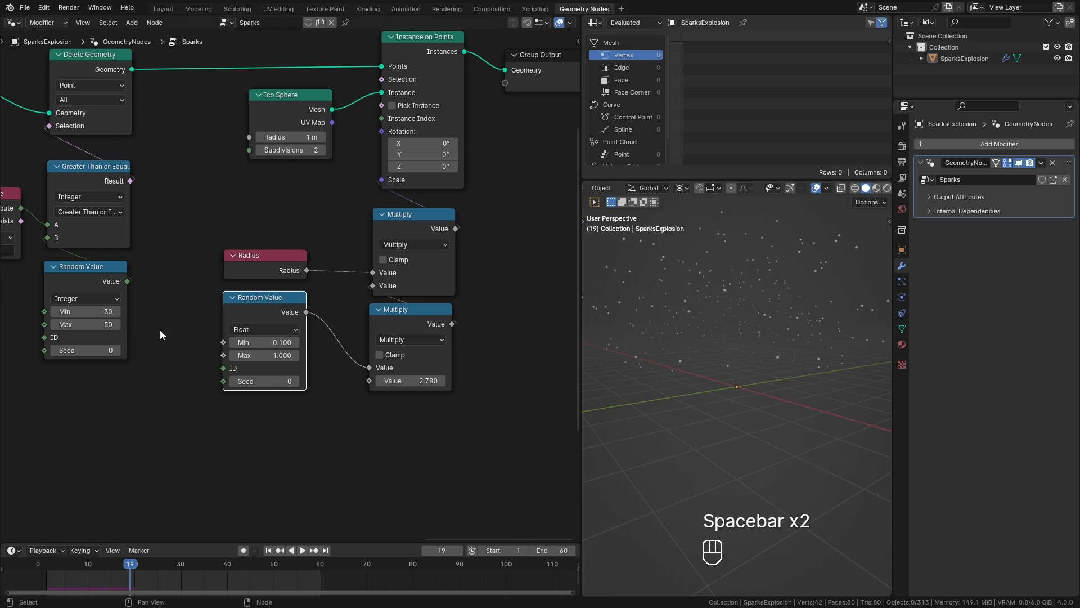
Step: Move the nodes from Group Input through Simulation Input away from the rest, opening space inside the simulation zone
scroll(216, 258, down, 7)
middle_drag(23, 221, 521, 265)
middle_drag(190, 263, 429, 261)
middle_drag(144, 260, 331, 255)
scroll(122, 210, up, 2)
drag(49, 173, 432, 393)
drag(450, 212, 263, 192)
middle_drag(270, 337, 406, 337)
click(422, 392)
ctrl+middle_drag(422, 393, 388, 315)
drag(360, 257, 338, 258)
drag(429, 189, 441, 189)
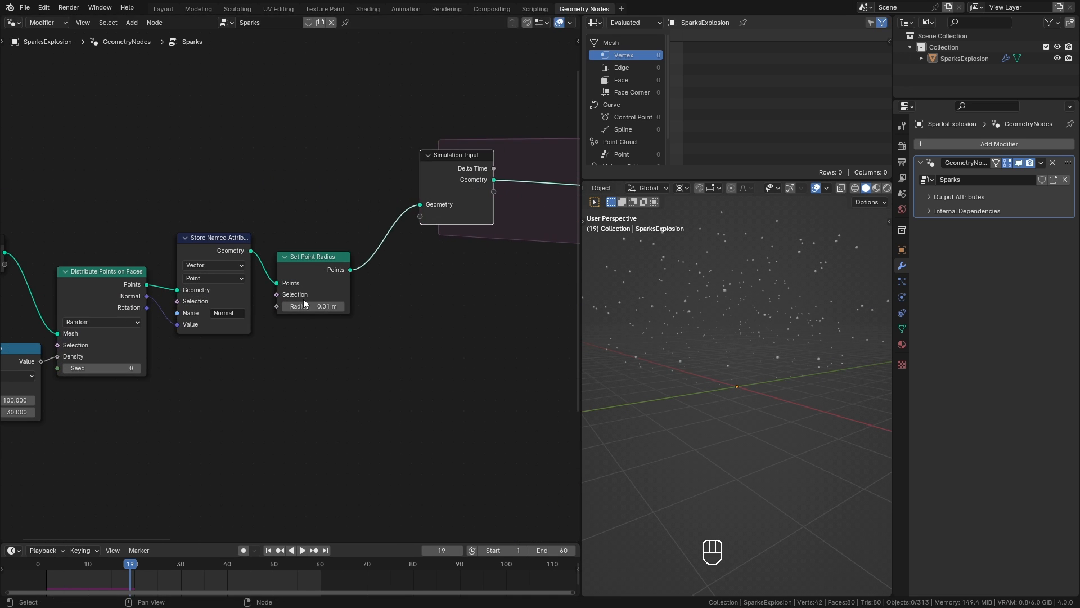
middle_drag(340, 352, 379, 336)
middle_drag(502, 304, 297, 303)
Step: Insert a Join Geometry node after Simulation Input at frame 1 and relink Set Point Radius's Points into it
click(269, 550)
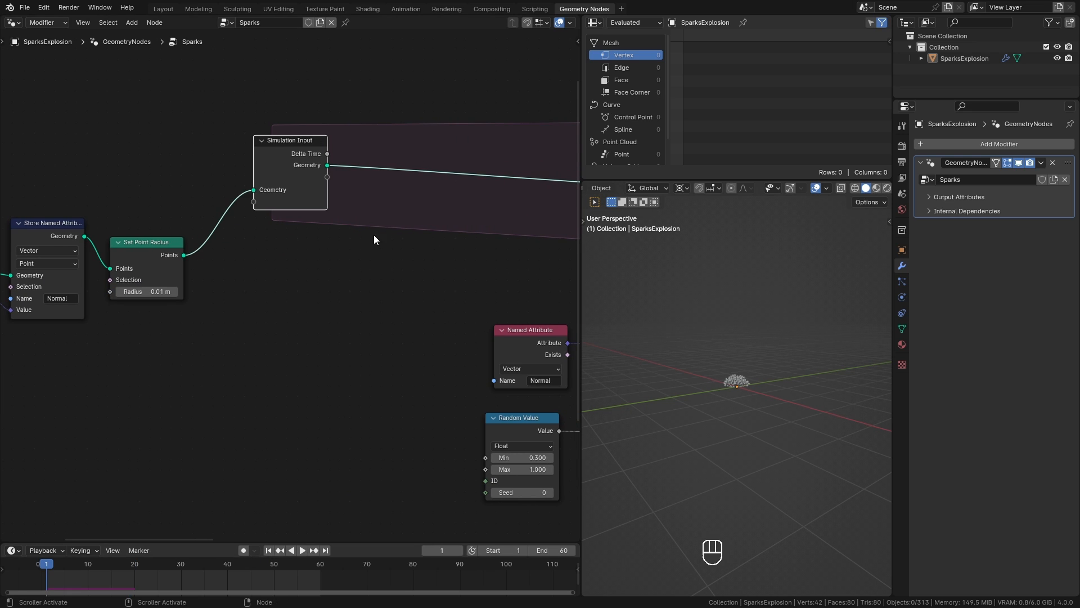
key(shift+a)
mouse_move(347, 288)
click(432, 352)
click(373, 147)
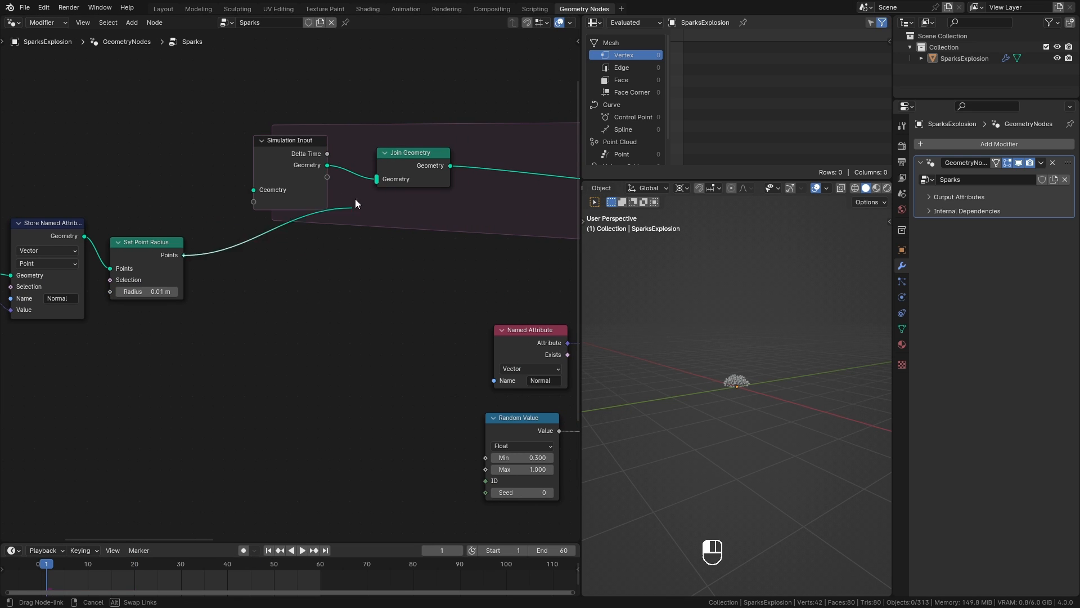
drag(377, 182, 377, 183)
middle_drag(250, 317, 407, 306)
drag(440, 152, 414, 117)
Step: Play the simulation repeatedly from frame 1 and examine how the points are emitted from different angles
key(space)
key(space)
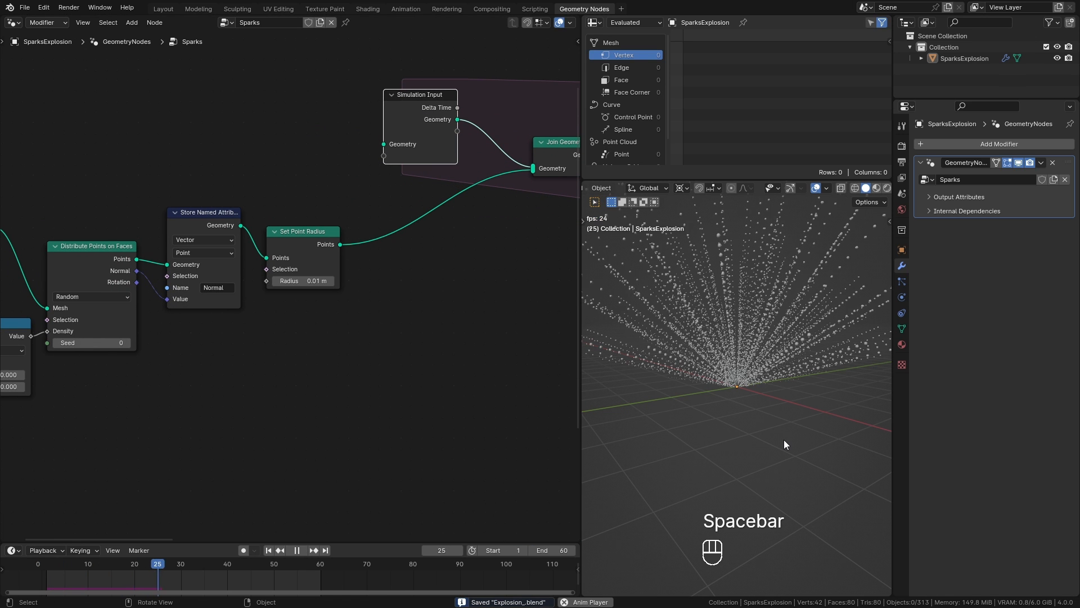
middle_drag(762, 409, 734, 429)
middle_drag(319, 349, 149, 396)
click(269, 550)
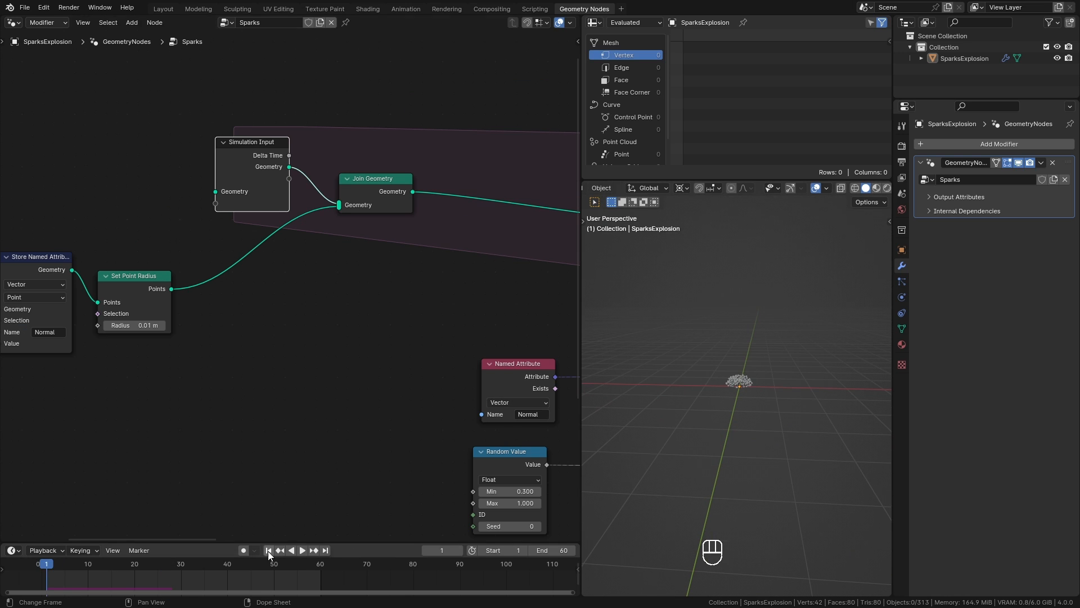
key(space)
key(space)
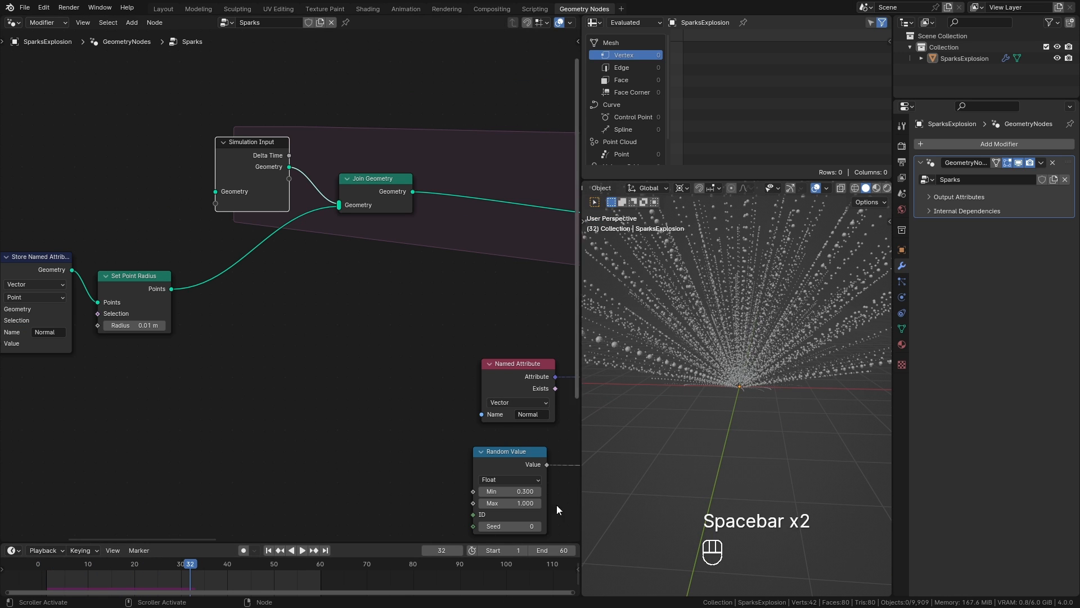
middle_drag(735, 487, 778, 487)
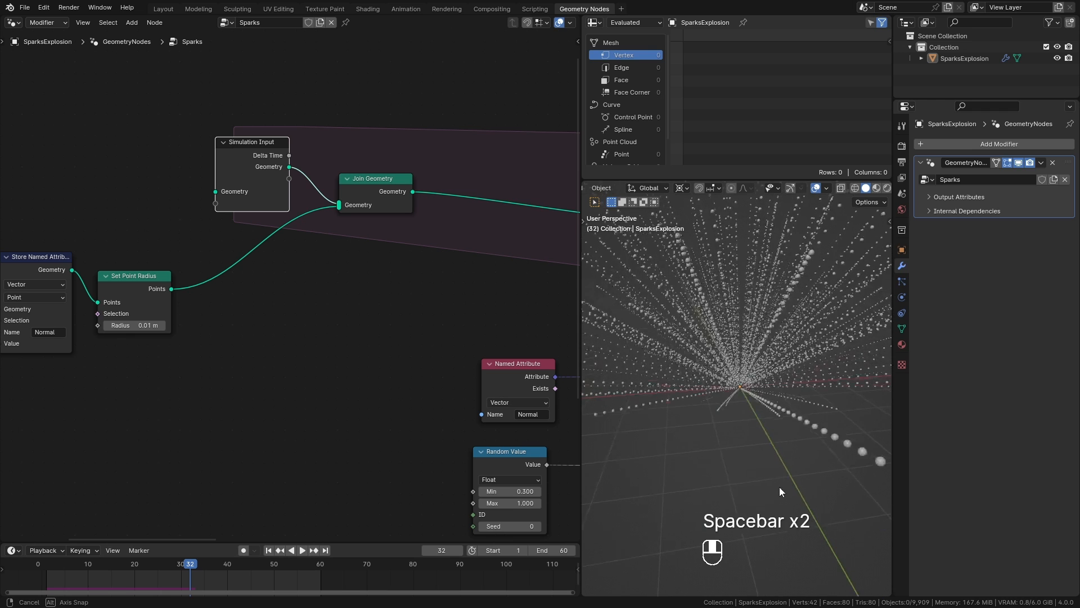
click(269, 550)
key(space)
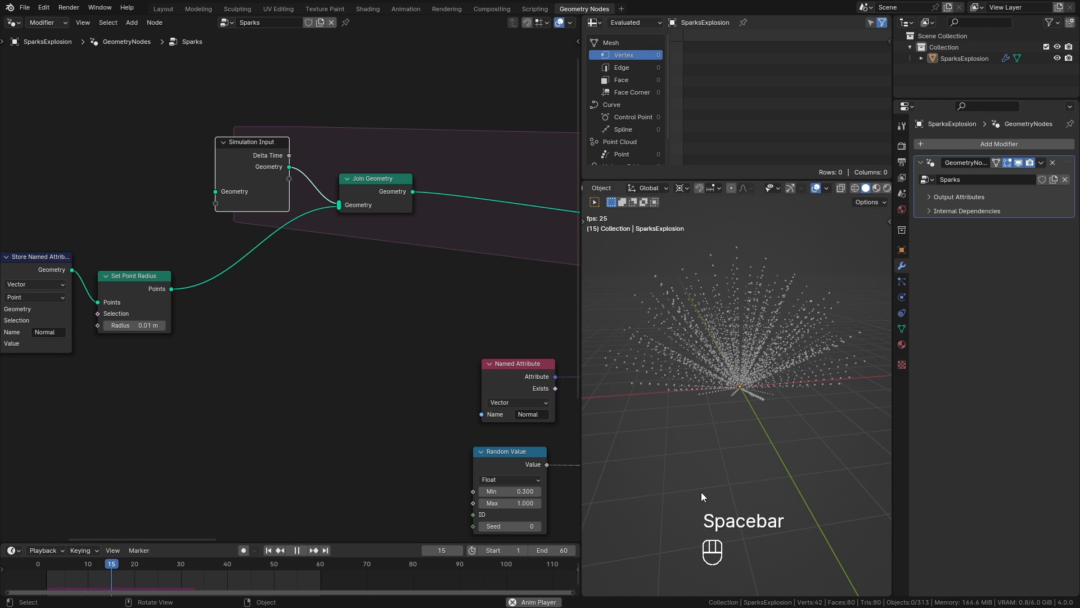
key(space)
click(268, 550)
Step: Add a Scene Time node in the empty space before Simulation Input
middle_drag(95, 374, 297, 408)
drag(454, 175, 457, 145)
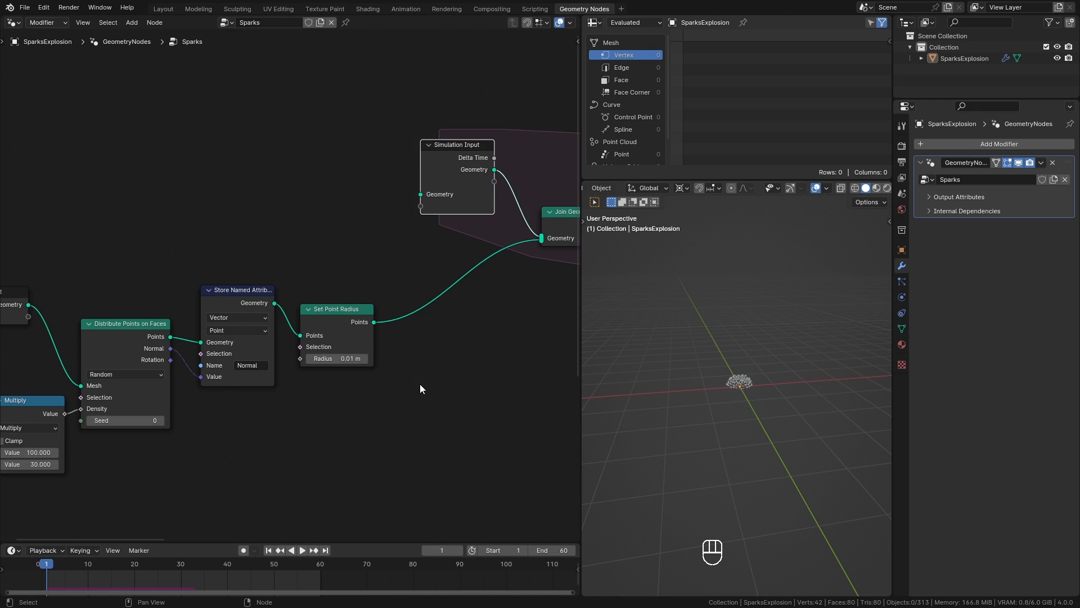
ctrl+middle_drag(751, 410, 752, 397)
key(shift+a)
text(scene)
key(Return)
click(147, 141)
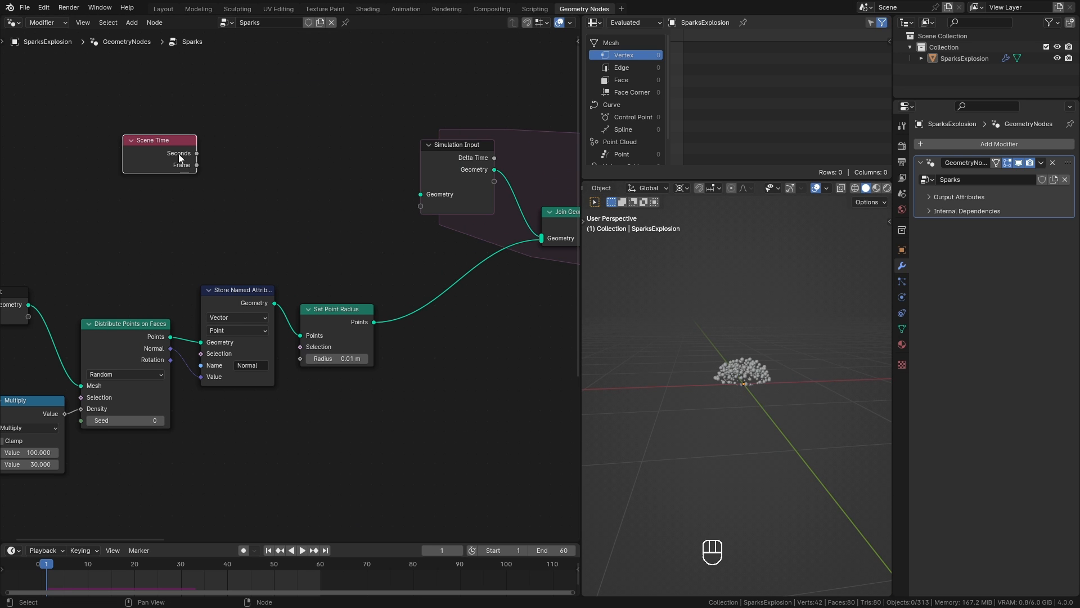
Step: Link Scene Time's Frame output into A of a new Equal node, using Integer type with B set to 10
drag(285, 167, 285, 168)
text(equal)
key(Return)
click(243, 160)
ctrl+middle_drag(272, 248, 278, 215)
click(260, 138)
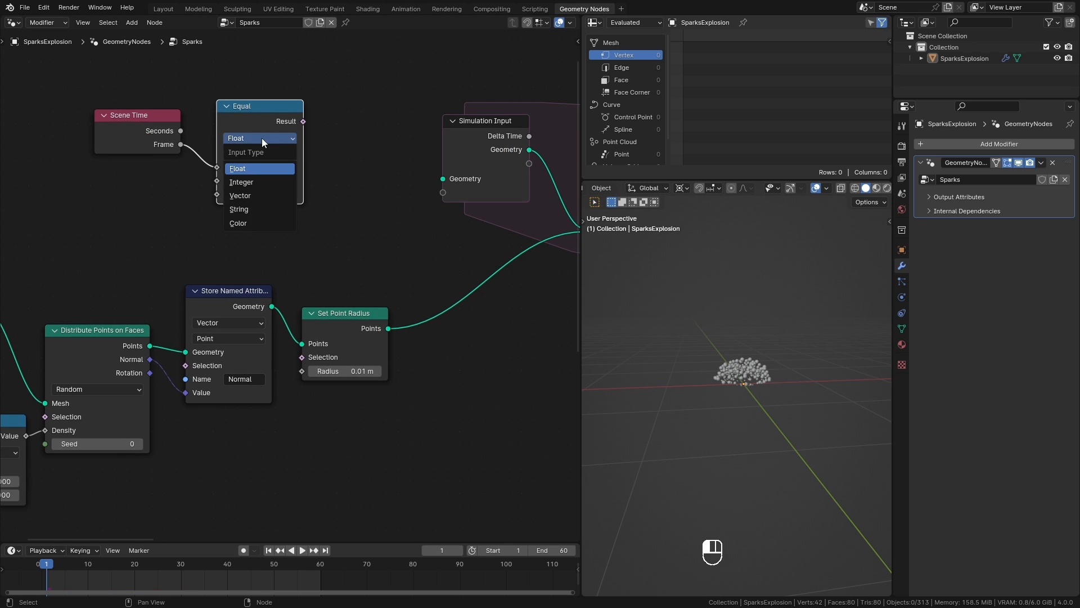
click(251, 182)
drag(181, 144, 198, 132)
drag(214, 168, 215, 167)
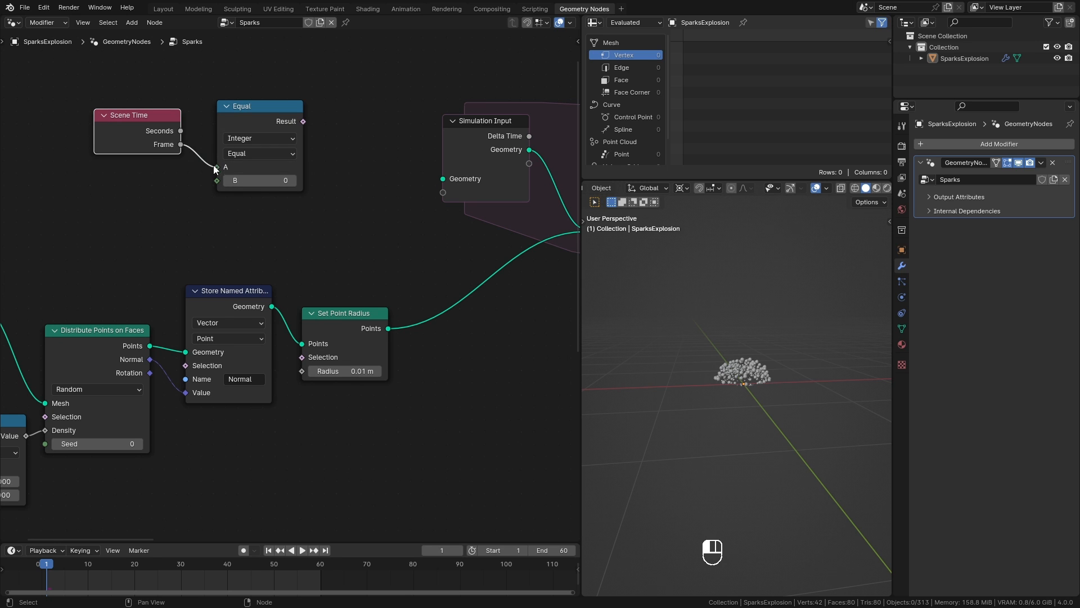
drag(262, 107, 259, 105)
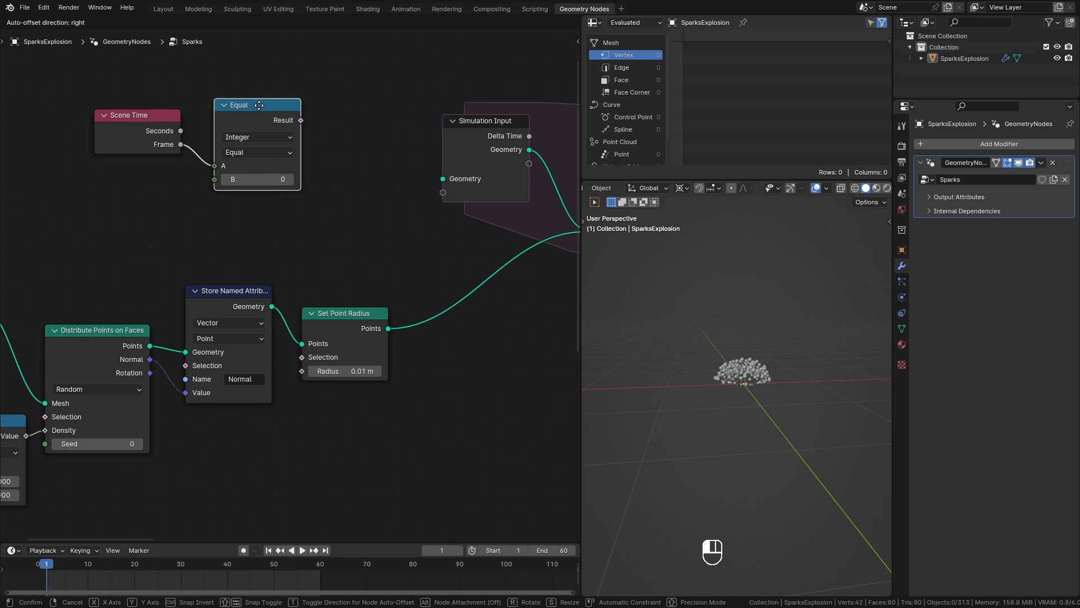
click(263, 181)
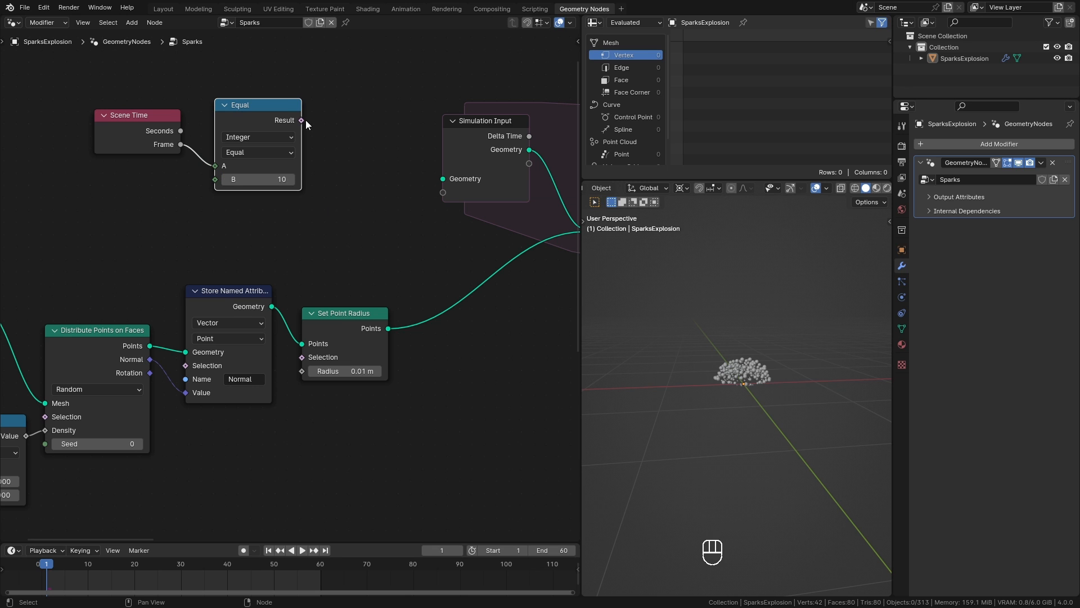
Step: Add a Switch driven by Equal's Result, routing Set Point Radius's Points through True into Join Geometry and cutting the direct link
drag(375, 249, 375, 249)
text(swit)
key(Return)
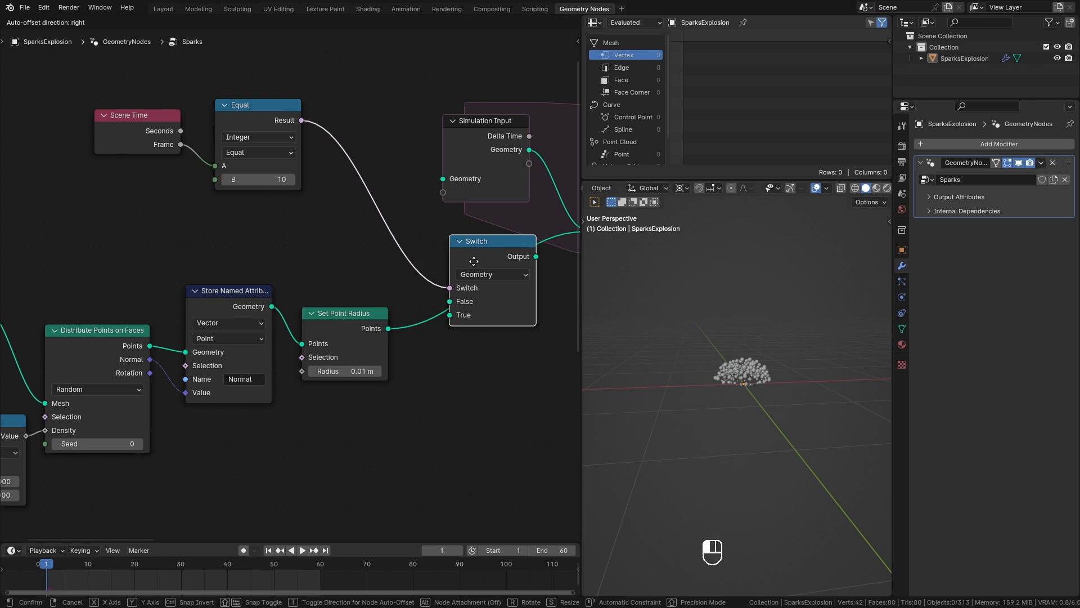
click(474, 266)
drag(467, 262, 402, 233)
drag(389, 329, 386, 287)
middle_drag(516, 358, 373, 387)
drag(329, 257, 440, 259)
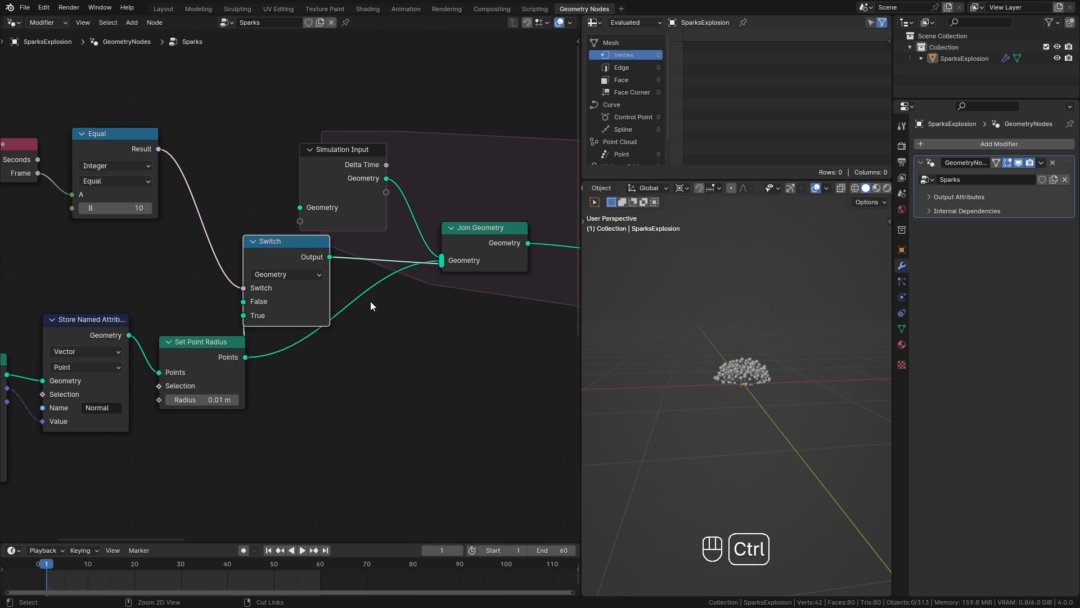
ctrl+right_drag(370, 301, 350, 281)
drag(295, 255, 354, 297)
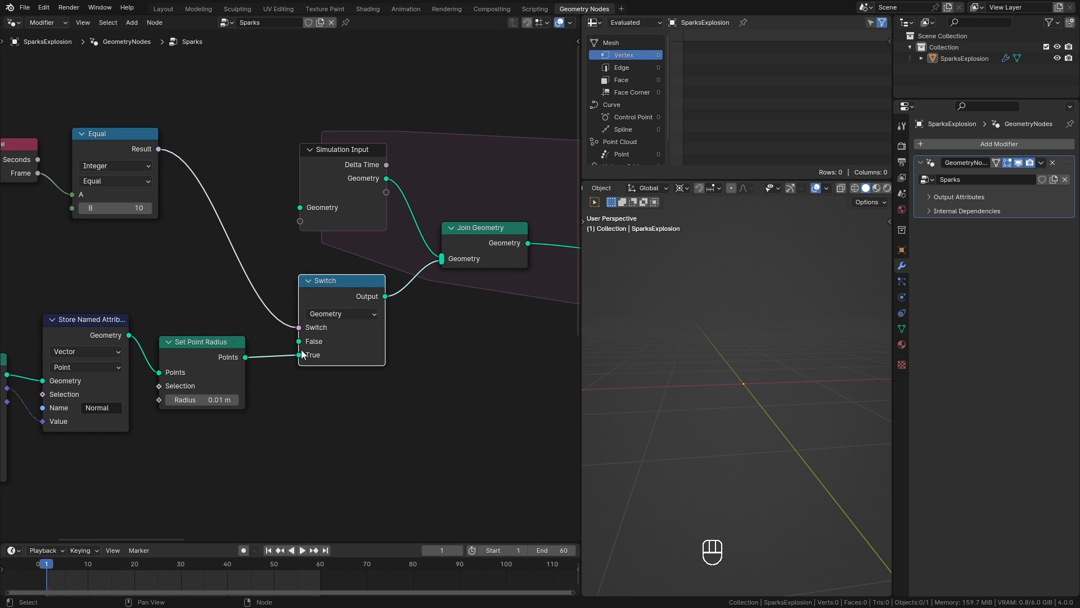
Step: Tidy the layout by repositioning the Scene Time and Switch nodes
middle_drag(4, 176, 89, 174)
click(89, 173)
drag(89, 173, 92, 176)
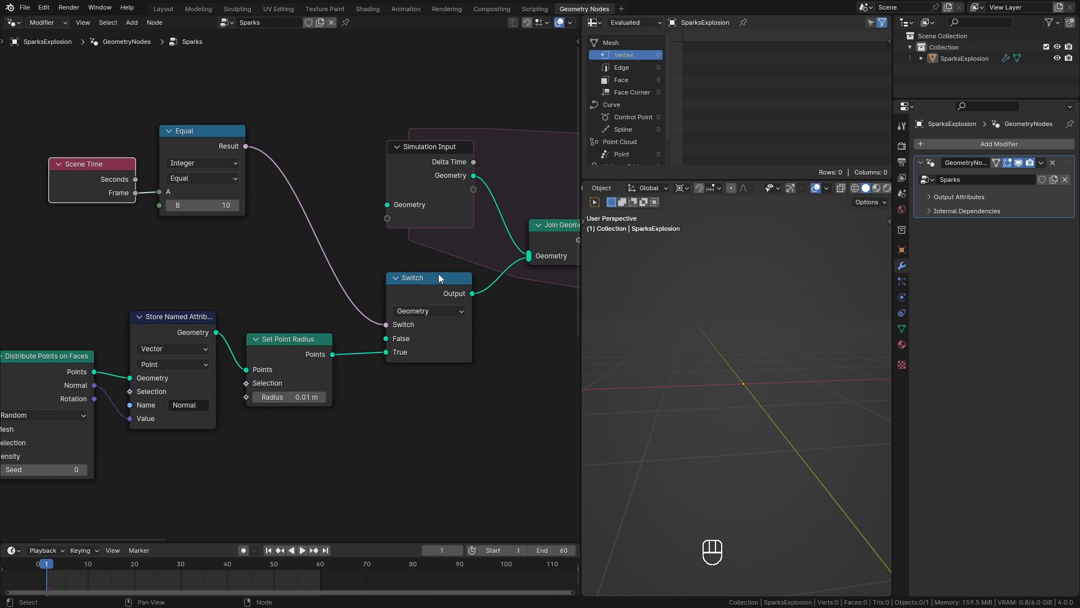
drag(427, 280, 420, 276)
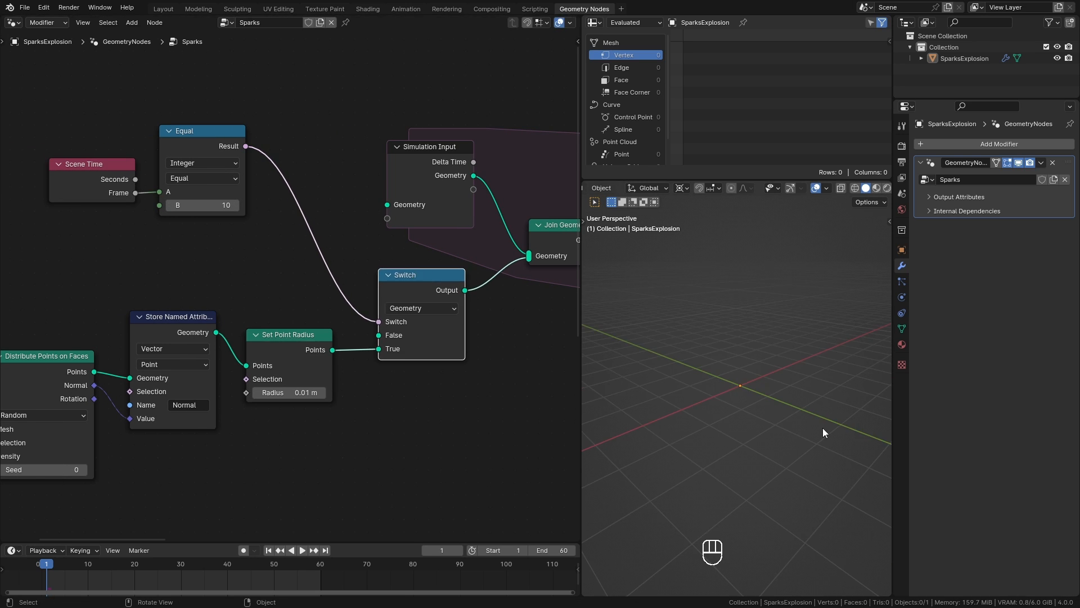
Step: Play the single burst simulation and extend the animation's end frame to 77
key(space)
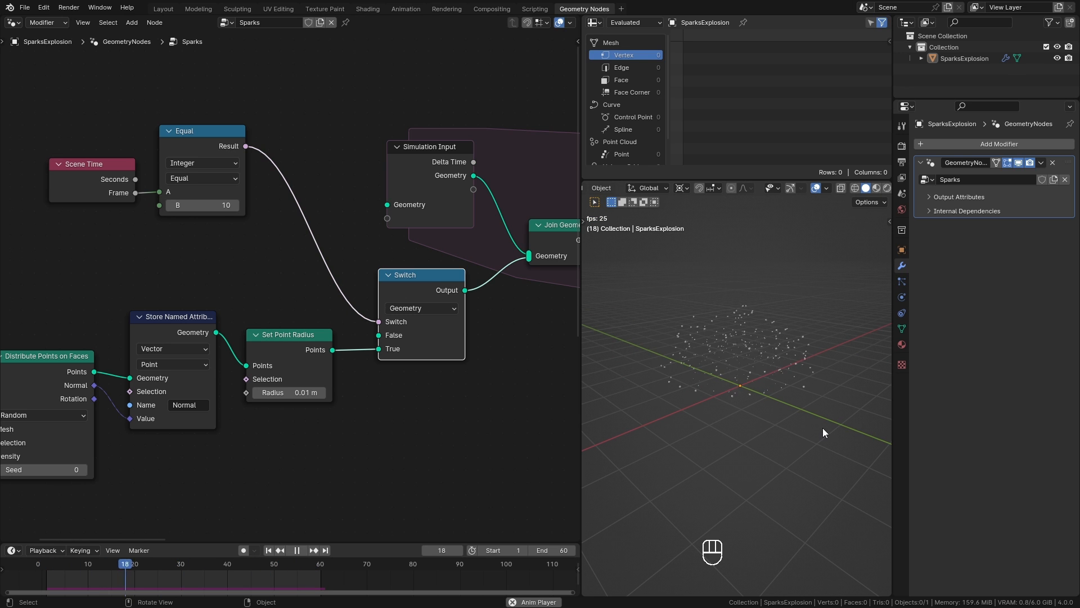
drag(557, 551, 569, 551)
drag(569, 551, 578, 551)
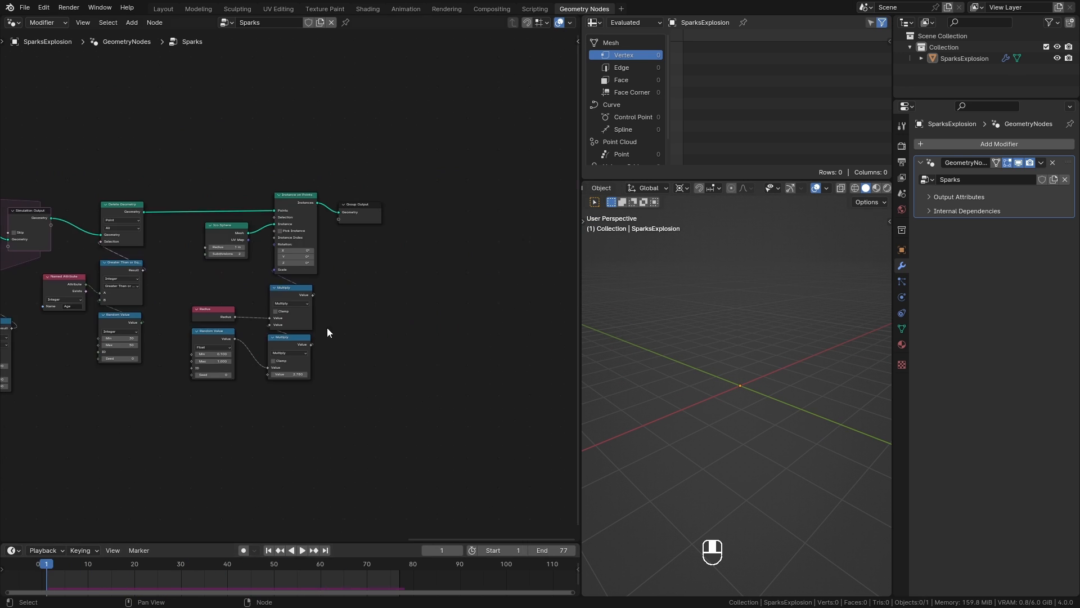
Step: Move Group Output farther out and insert a Set Material node between Instance on Points and Group Output
scroll(328, 328, up, 7)
drag(394, 170, 559, 164)
middle_drag(497, 225, 366, 275)
key(shift+a)
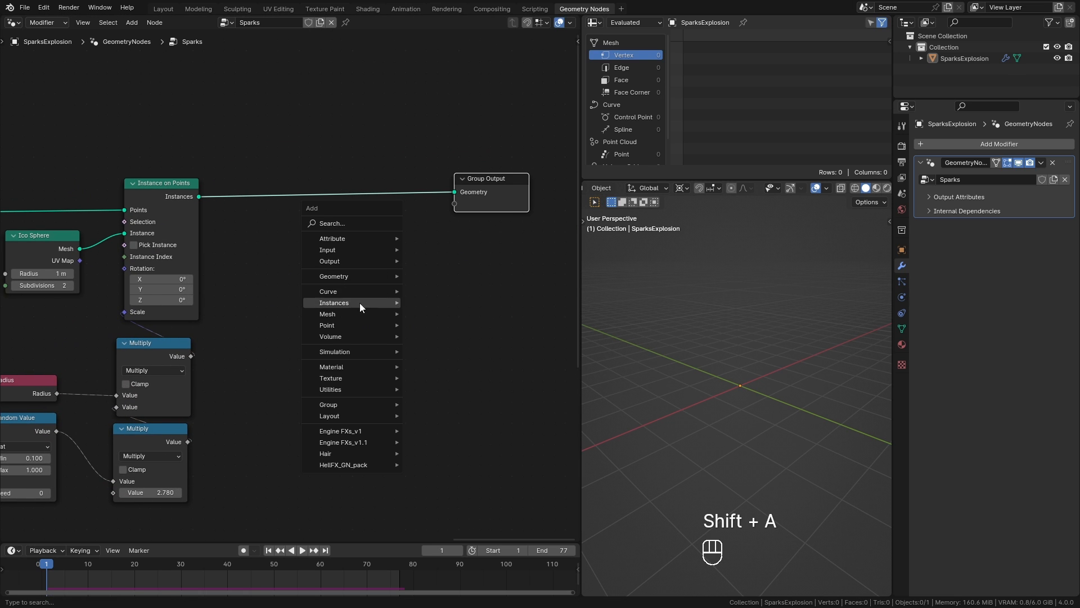
mouse_move(352, 278)
mouse_move(344, 369)
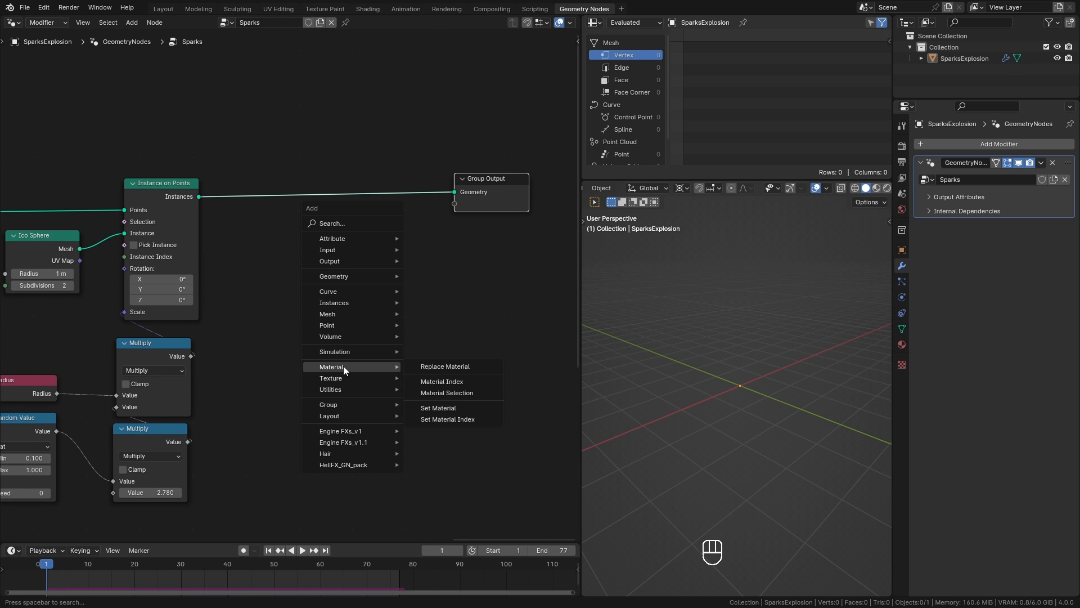
click(446, 407)
click(393, 234)
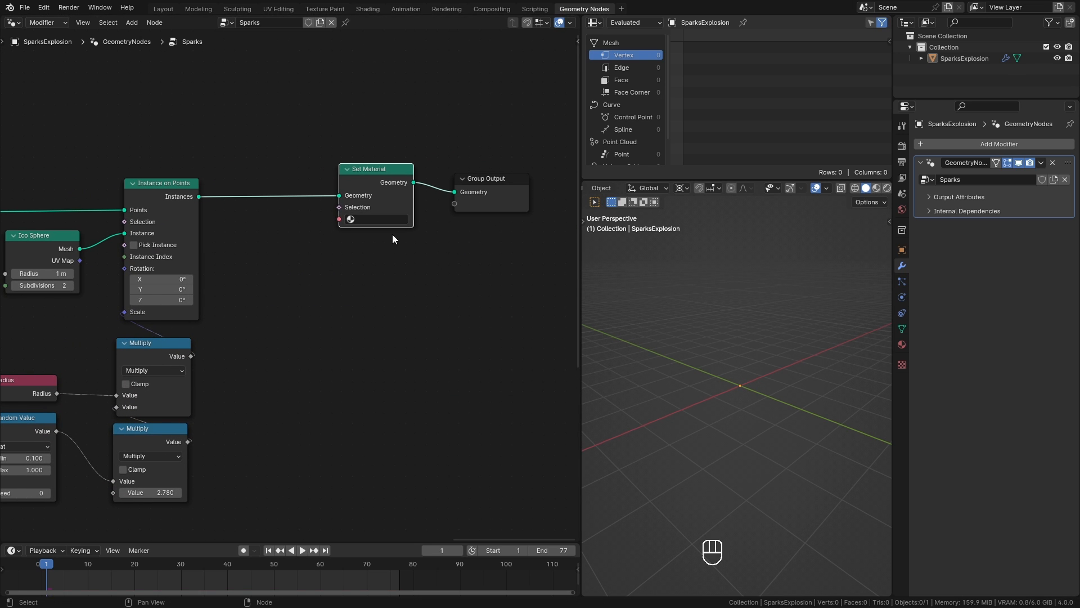
Step: Create a material named Sparks on the object and choose it in the Set Material node
click(901, 345)
click(986, 192)
double_click(983, 192)
text(Sparks)
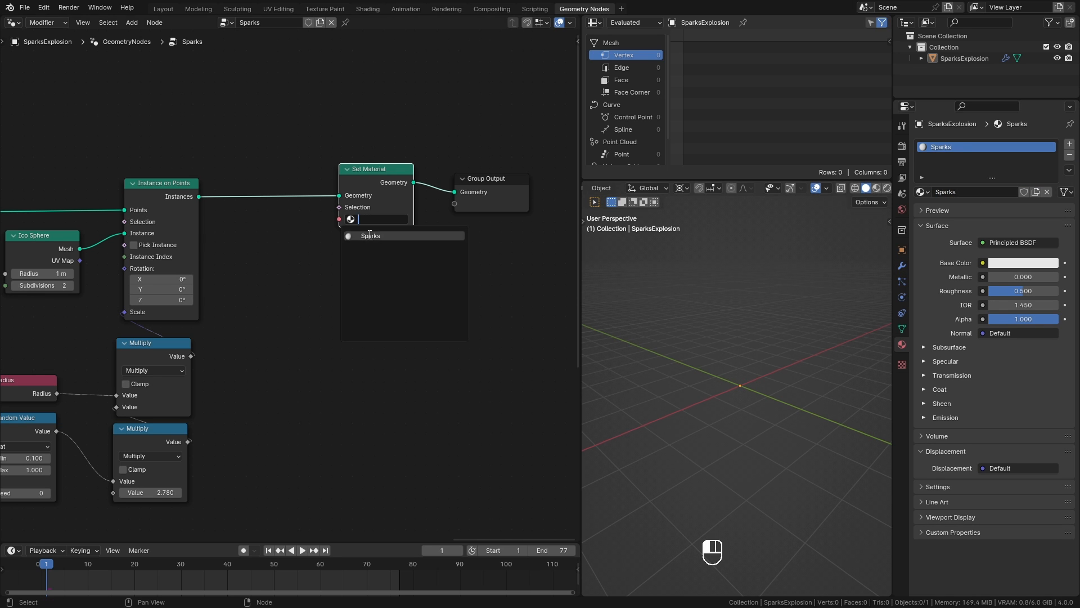
Step: Switch to the Shading workspace, add a timeline area beneath the shader editor and go to frame 17
click(372, 9)
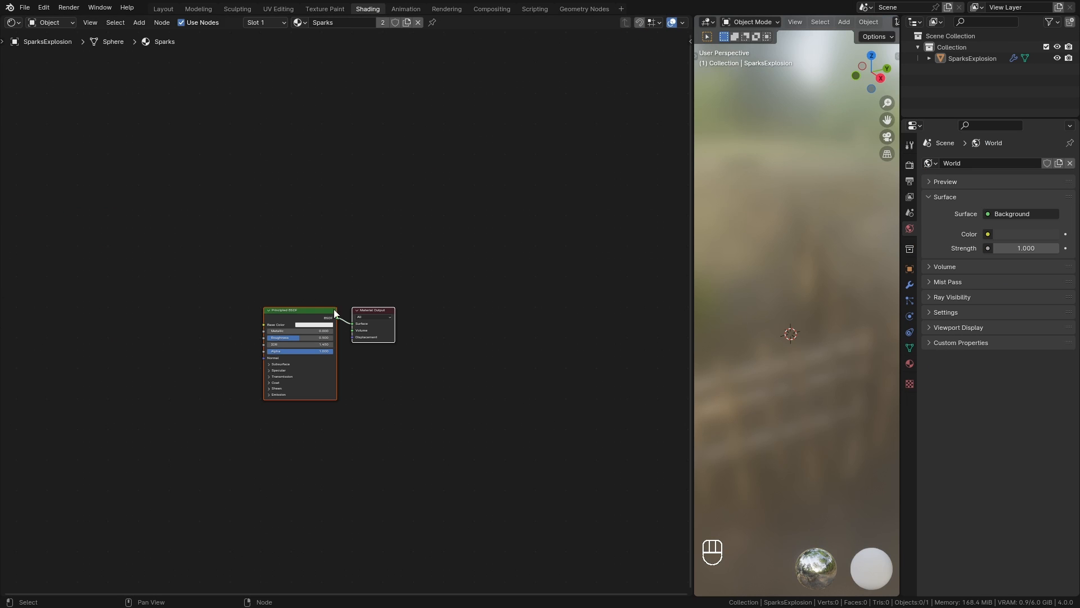
drag(2, 591, 2, 510)
click(14, 518)
click(164, 420)
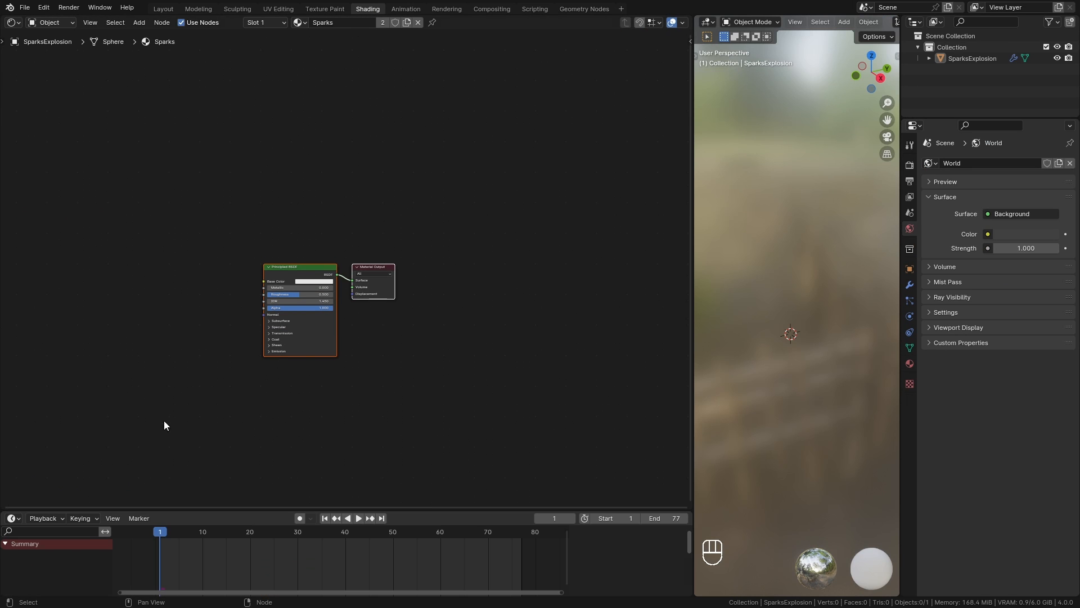
drag(223, 533, 236, 533)
ctrl+middle_drag(390, 398, 393, 350)
middle_drag(393, 355, 497, 270)
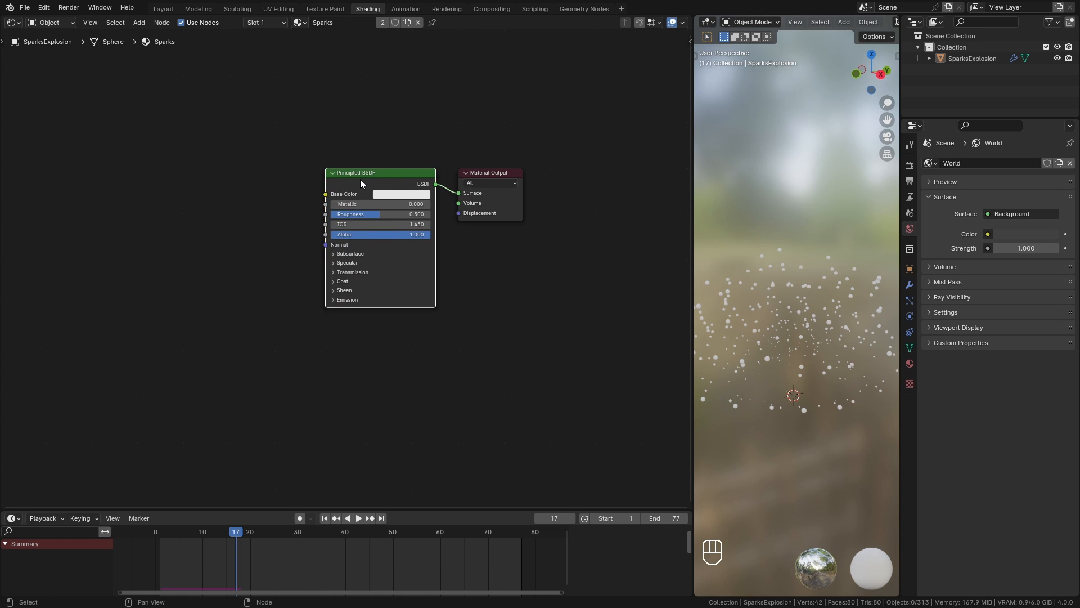
Step: Replace the Principled BSDF with an Emission shader linked to the Material Output's Surface
key(x)
key(shift+a)
mouse_move(255, 263)
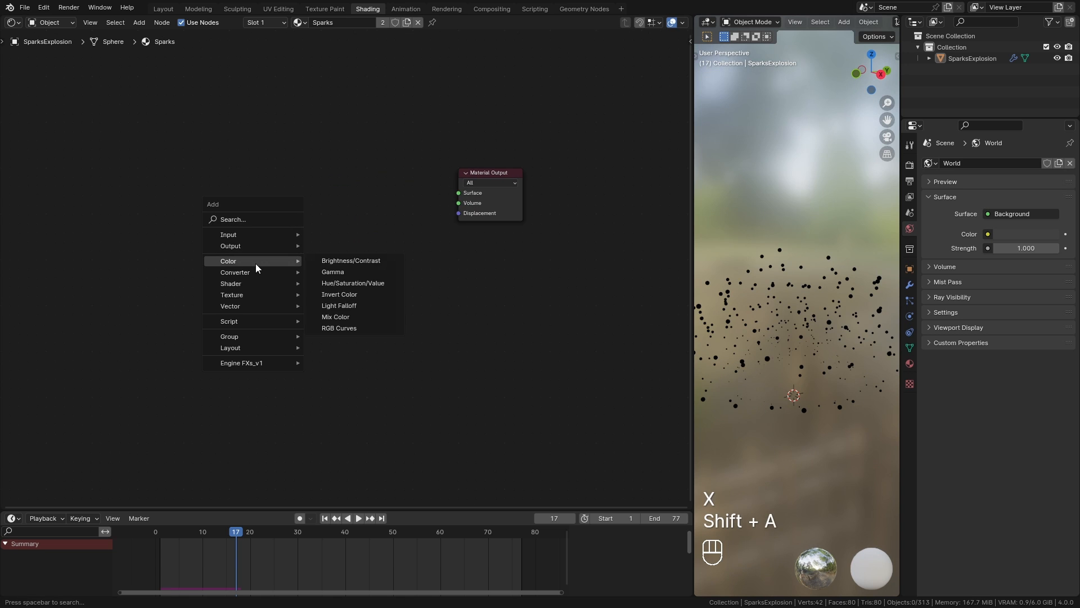
mouse_move(235, 282)
click(338, 306)
click(344, 234)
drag(375, 229, 457, 193)
drag(343, 218, 352, 206)
Step: Set the Emission strength to 9.9 and its color to a saturated red
drag(360, 238, 410, 238)
click(365, 228)
drag(388, 144, 391, 163)
middle_drag(753, 270, 783, 290)
click(368, 231)
drag(394, 160, 401, 160)
middle_drag(781, 315, 759, 289)
Step: Play the glowing sparks from frame 1, stop at frame 12 and inspect them in the viewport
drag(225, 533, 161, 533)
key(space)
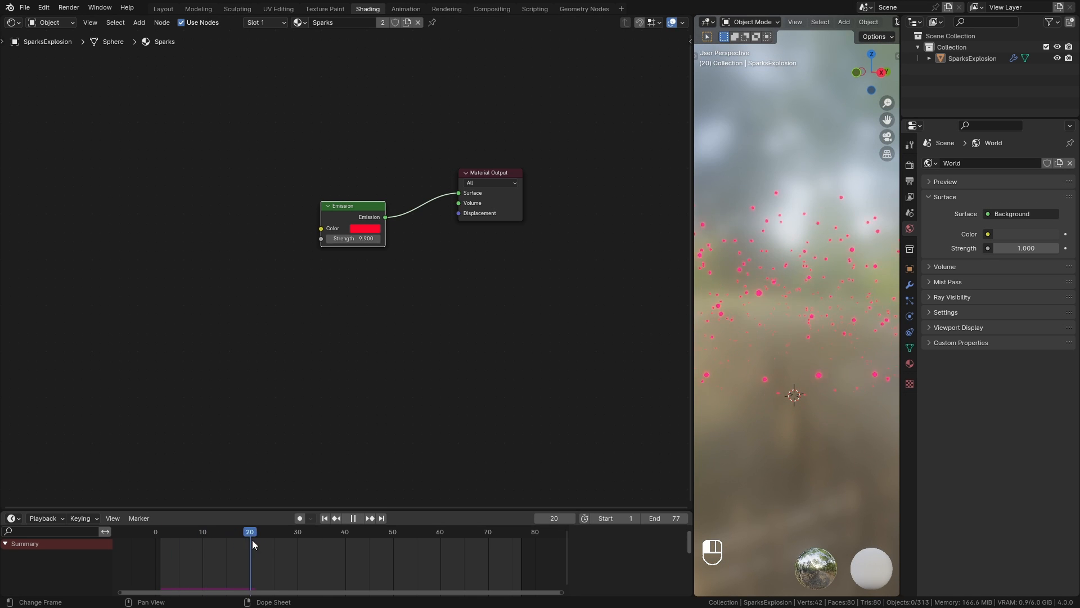
drag(250, 545, 212, 544)
key(space)
mouse_move(737, 443)
middle_down()
mouse_move(791, 482)
mouse_move(733, 462)
middle_up()
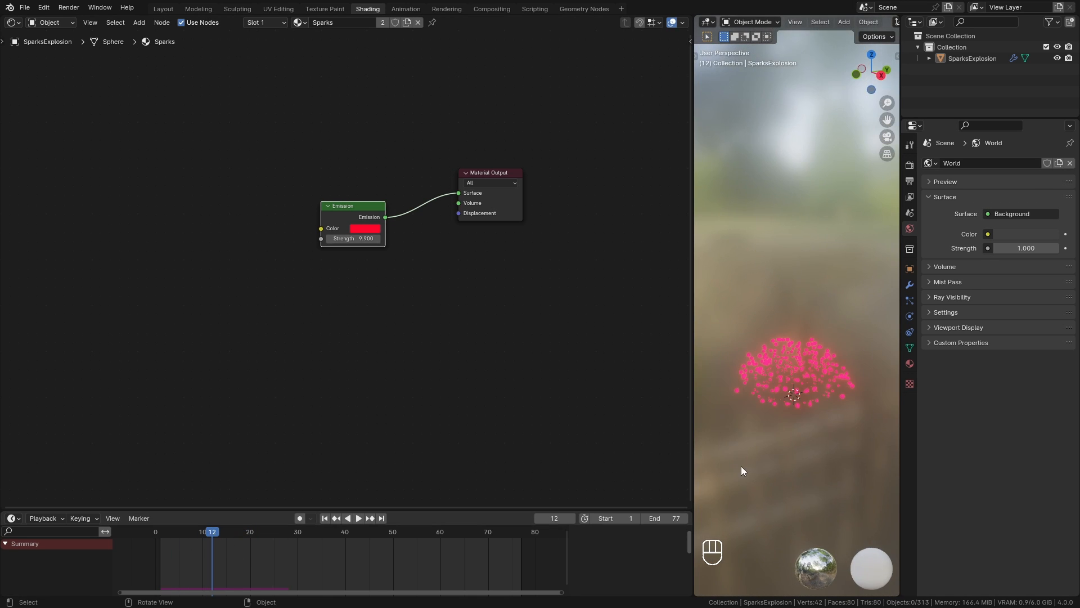
Step: Return to the Geometry Nodes workspace and copy the name NormalizedAge from the Store Named Attribute node before Simulation Output
click(579, 8)
ctrl+middle_drag(298, 251, 185, 349)
middle_drag(155, 353, 528, 369)
scroll(235, 352, up, 3)
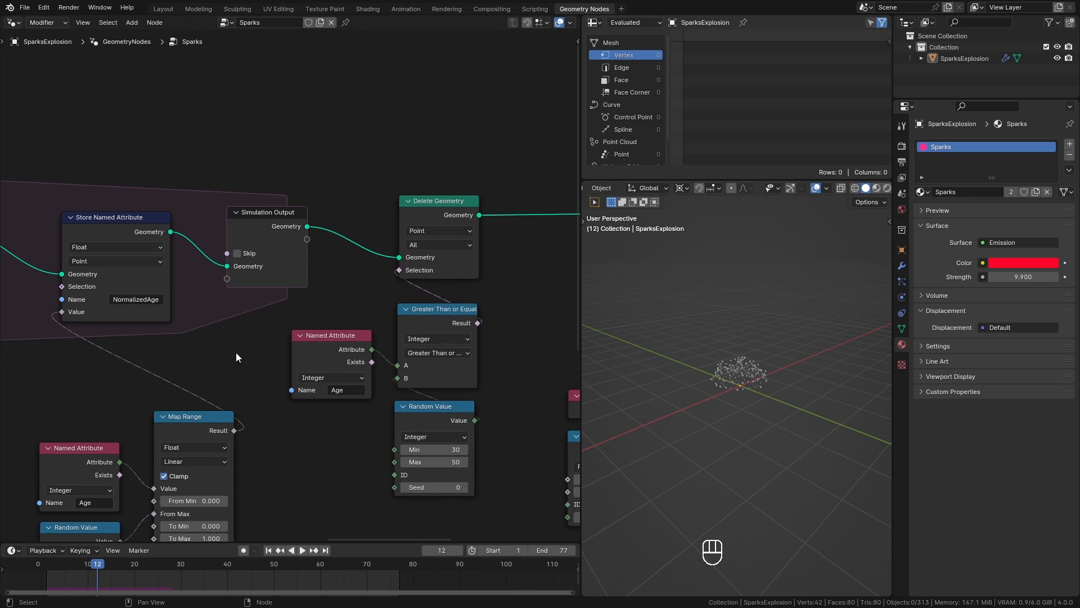
drag(288, 207, 298, 205)
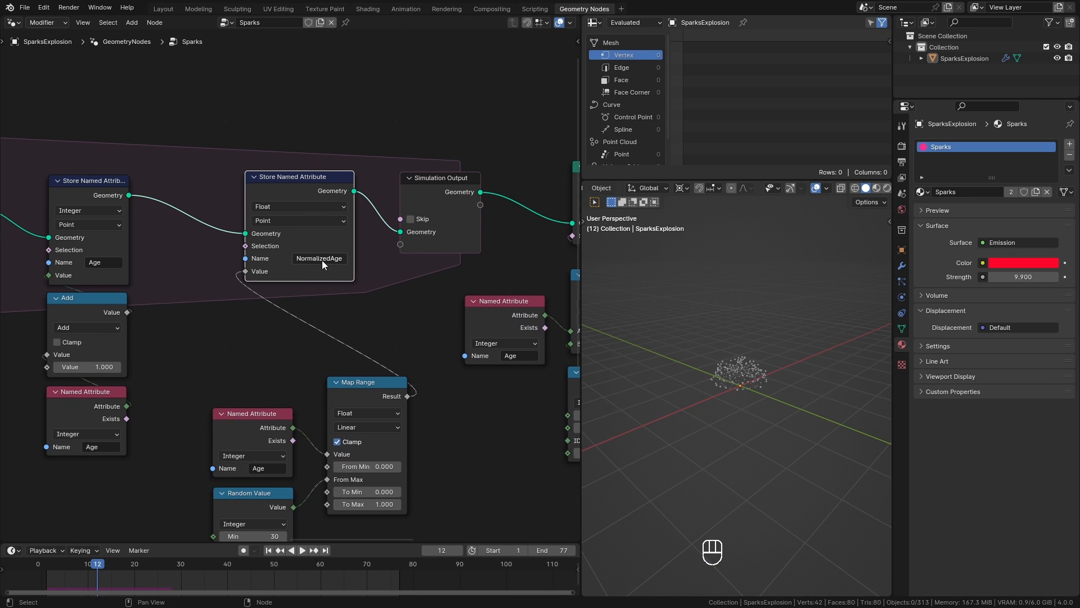
key(ctrl+c)
Step: Add an Attribute node to the Sparks material in the Shading workspace, name it NormalizedAge and widen it
click(367, 9)
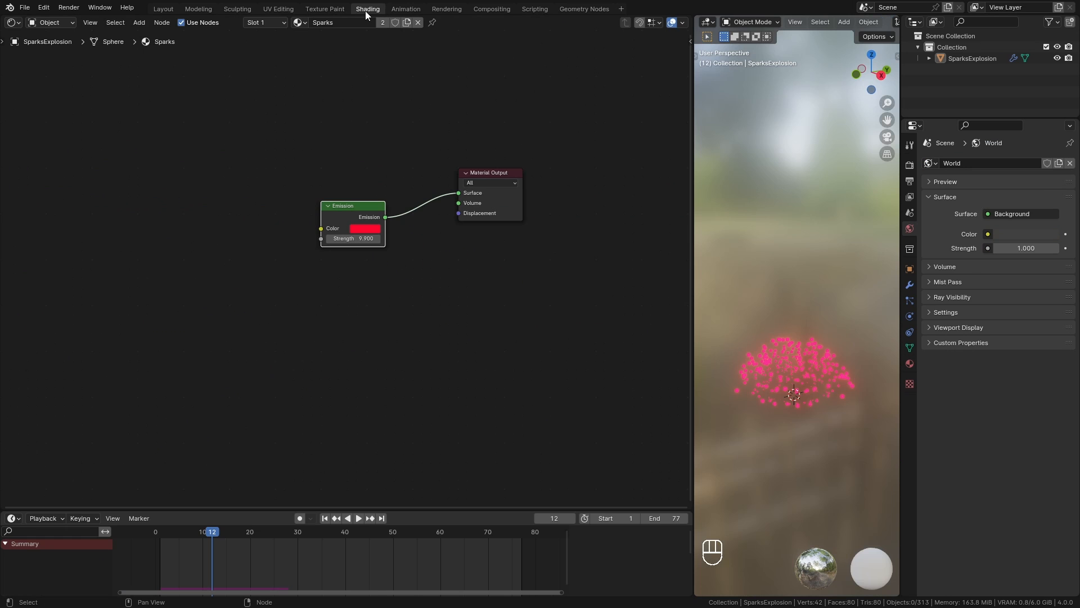
ctrl+middle_drag(256, 359, 239, 312)
key(shift+a)
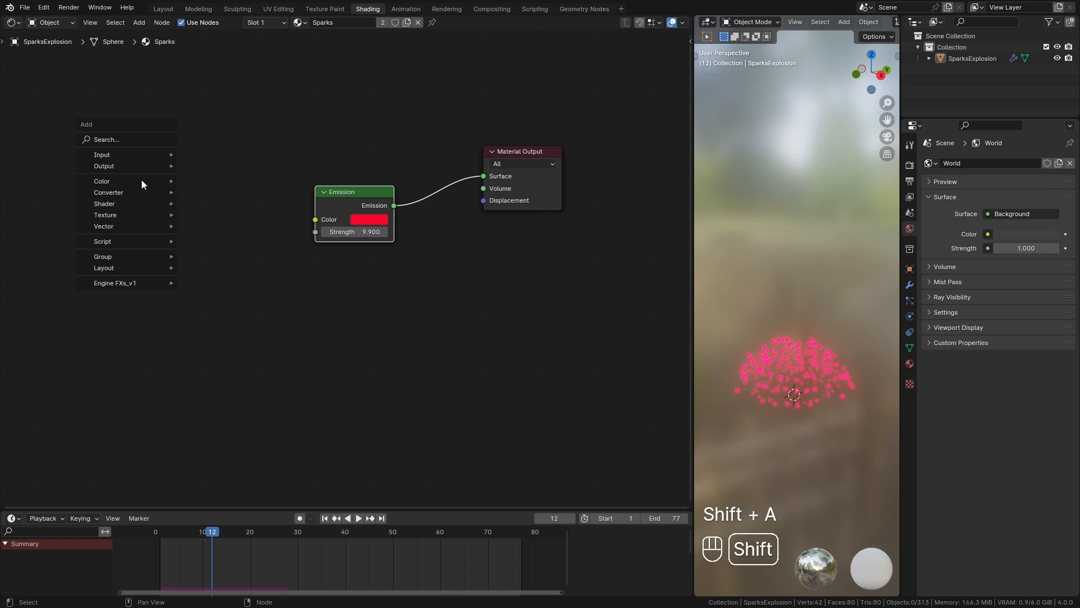
mouse_move(158, 153)
click(210, 178)
click(108, 185)
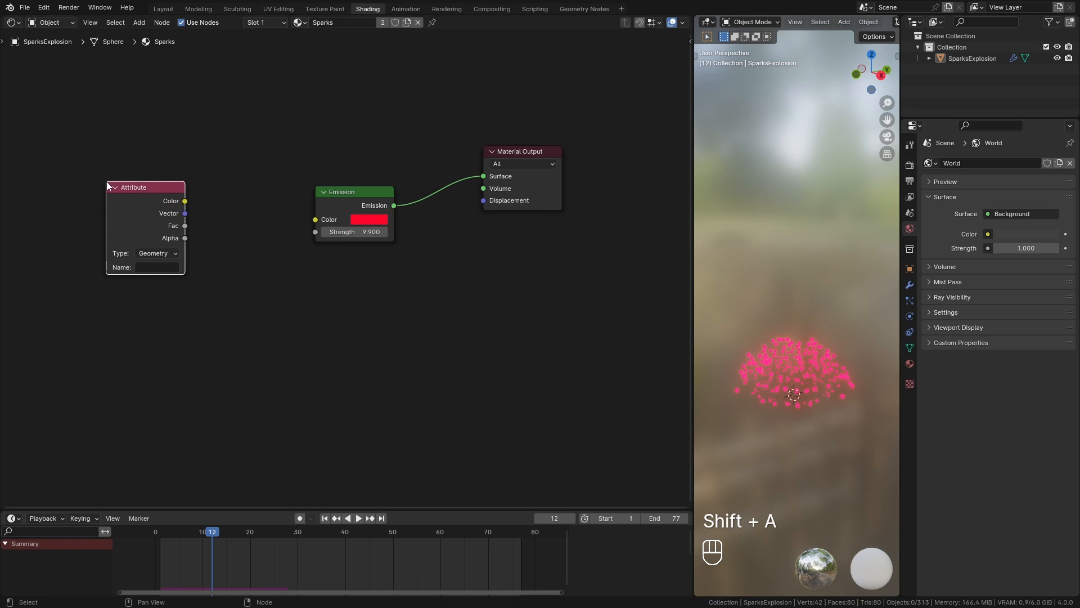
key(ctrl+v)
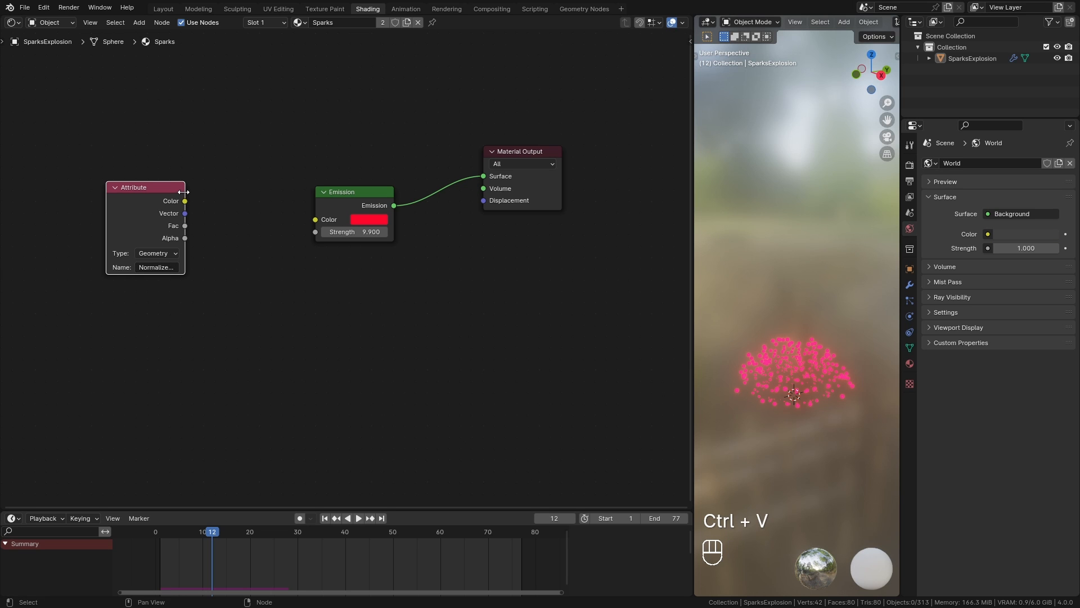
drag(183, 192, 204, 192)
Step: Preview the Attribute node's Fac output directly on the material surface and go to frame 13
ctrl+shift+click(161, 202)
ctrl+shift+click(161, 201)
ctrl+shift+click(161, 201)
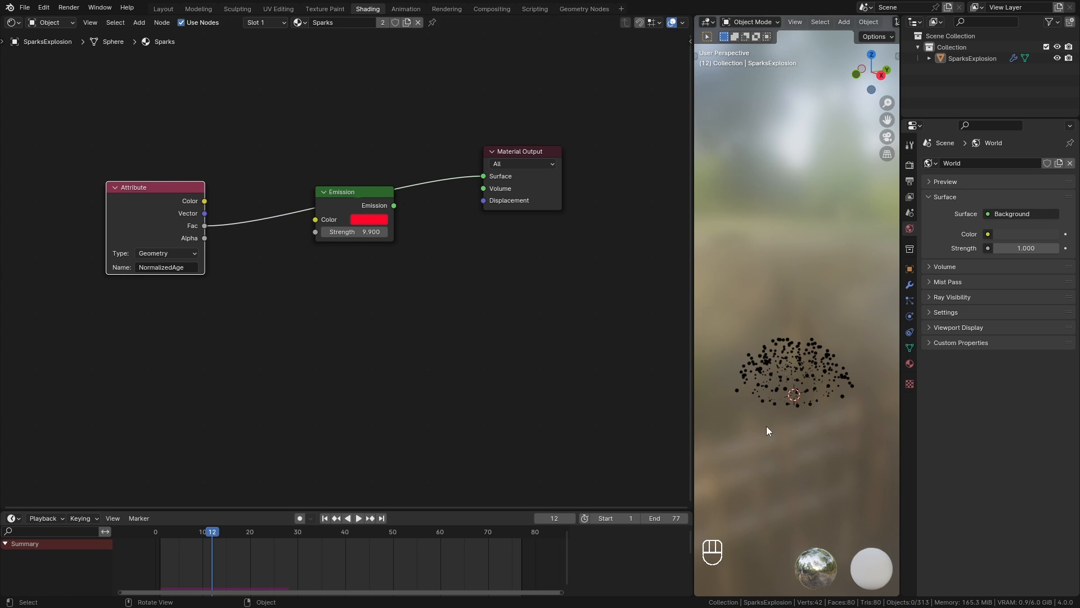
mouse_move(211, 542)
mouse_down()
mouse_move(245, 541)
mouse_move(217, 549)
mouse_up()
Step: Review the Instance on Points node and its inputs in the Geometry Nodes workspace
click(584, 9)
middle_drag(369, 312, 331, 309)
drag(246, 212, 241, 211)
middle_drag(240, 237, 363, 239)
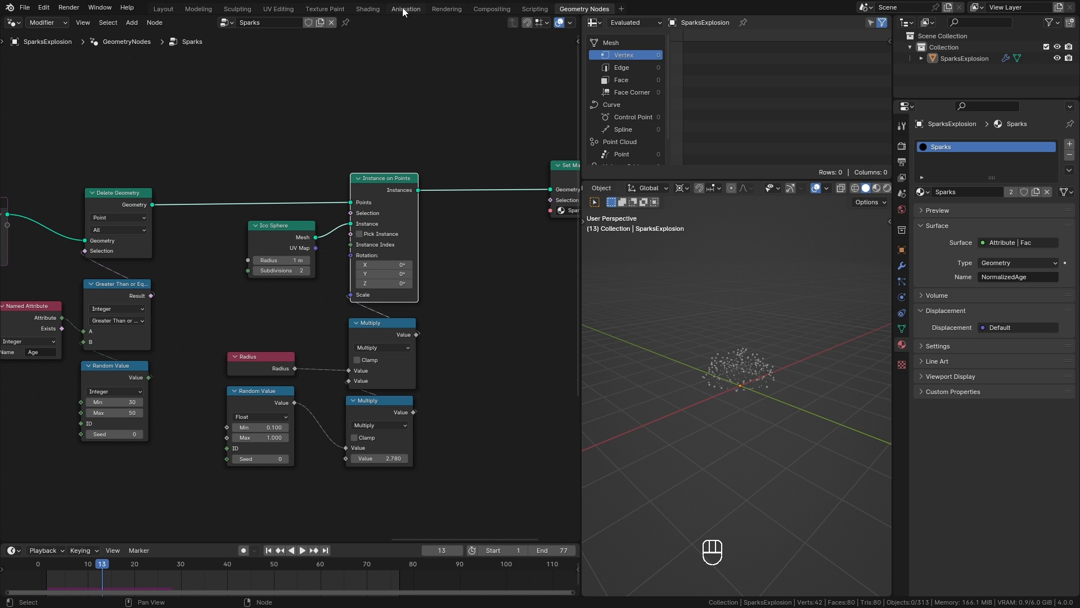
Step: Set the material's Attribute node type to Instancer and play the animation in the Shading workspace
click(375, 7)
click(175, 255)
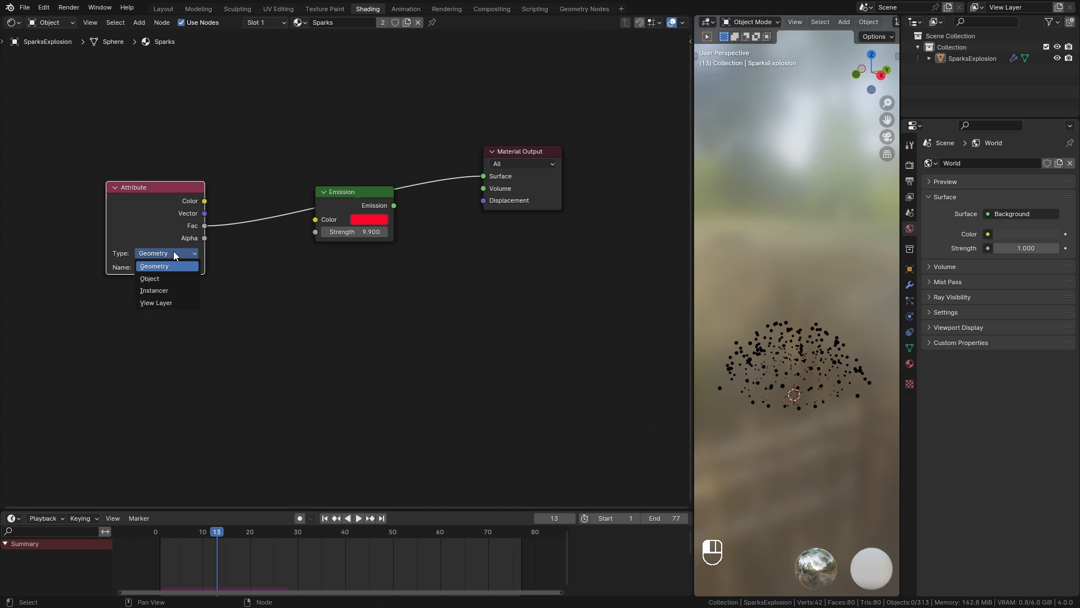
click(173, 291)
click(195, 539)
key(space)
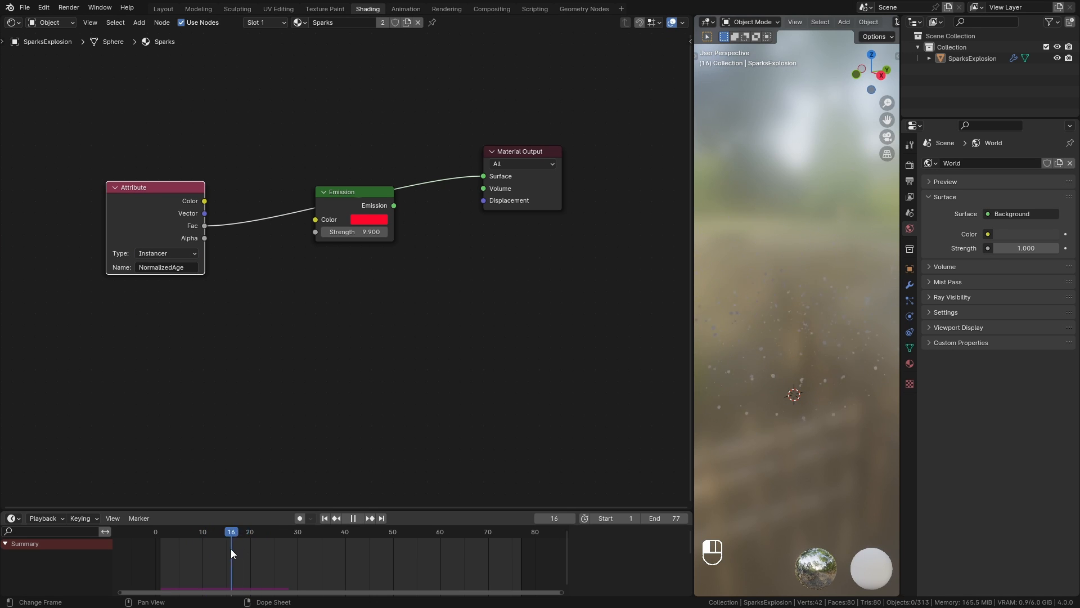
key(space)
Step: Move the Emission node aside and add a Color Ramp fed by the Attribute node's Fac output
alt+drag(366, 199, 432, 277)
drag(204, 226, 287, 125)
text(ram)
key(Return)
click(306, 106)
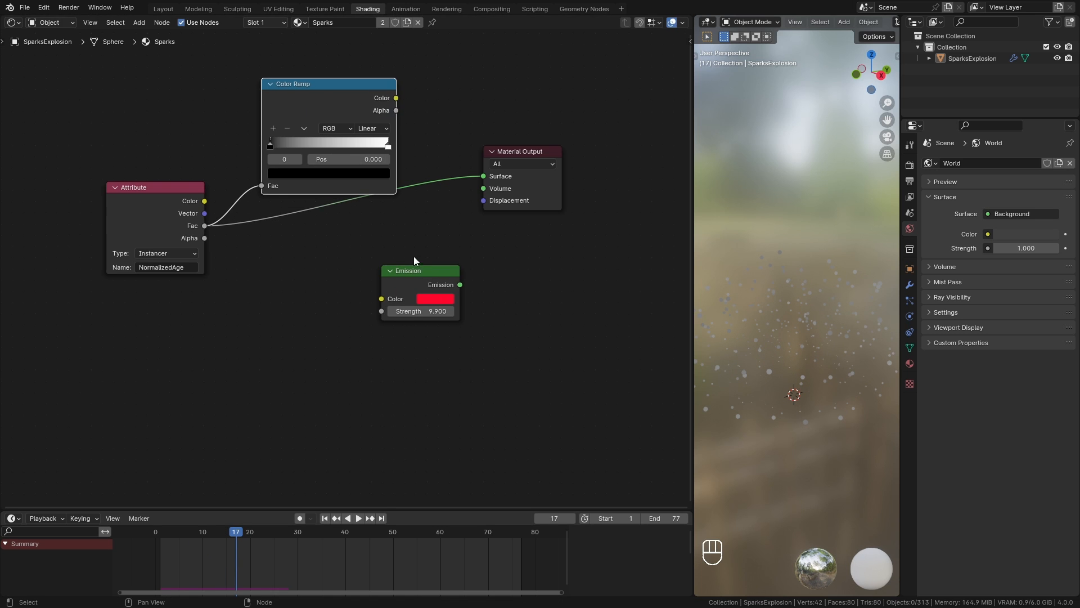
drag(416, 269, 446, 240)
Step: Flip the Color Ramp to run from white to black and add a stop at position 0.109
scroll(360, 248, up, 3)
middle_drag(292, 116, 273, 177)
click(229, 191)
click(233, 168)
drag(303, 190, 243, 191)
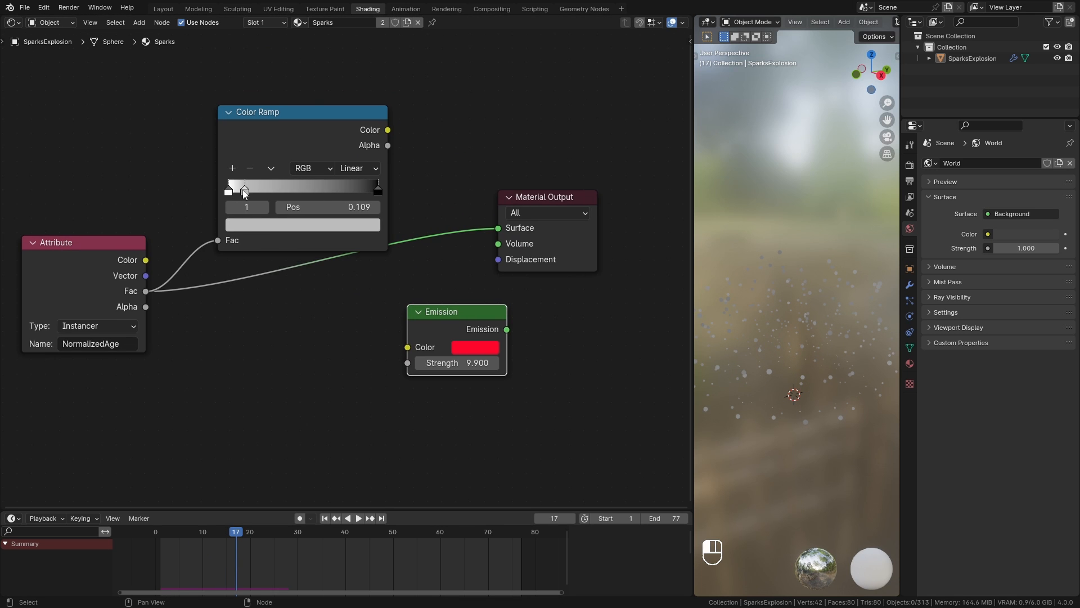
Step: Color the Color Ramp stop next to the white end yellow and add another stop colored orange
click(293, 225)
drag(367, 276, 367, 238)
drag(293, 320, 315, 323)
click(232, 168)
drag(236, 191, 263, 191)
click(320, 227)
Step: Add further stops to the Color Ramp, colored red and dark red, between the orange stop and the black end
click(232, 168)
click(307, 225)
mouse_move(366, 191)
mouse_down()
mouse_move(340, 191)
mouse_move(363, 191)
mouse_up()
click(233, 168)
click(318, 225)
drag(368, 241, 368, 320)
drag(363, 191, 330, 191)
Step: Preview the Color Ramp directly on the Material Output and shift its yellow and orange stops while viewing the sparks at frame 10
drag(243, 191, 237, 191)
drag(262, 191, 277, 192)
ctrl+shift+click(331, 119)
drag(175, 534, 203, 540)
drag(276, 191, 252, 192)
Step: Fine-tune the spacing of the Color Ramp's orange, red and dark red stops
scroll(231, 195, up, 8)
middle_drag(232, 195, 261, 259)
drag(267, 255, 261, 255)
drag(298, 254, 306, 254)
drag(444, 255, 391, 254)
scroll(391, 256, down, 5)
middle_drag(391, 256, 325, 163)
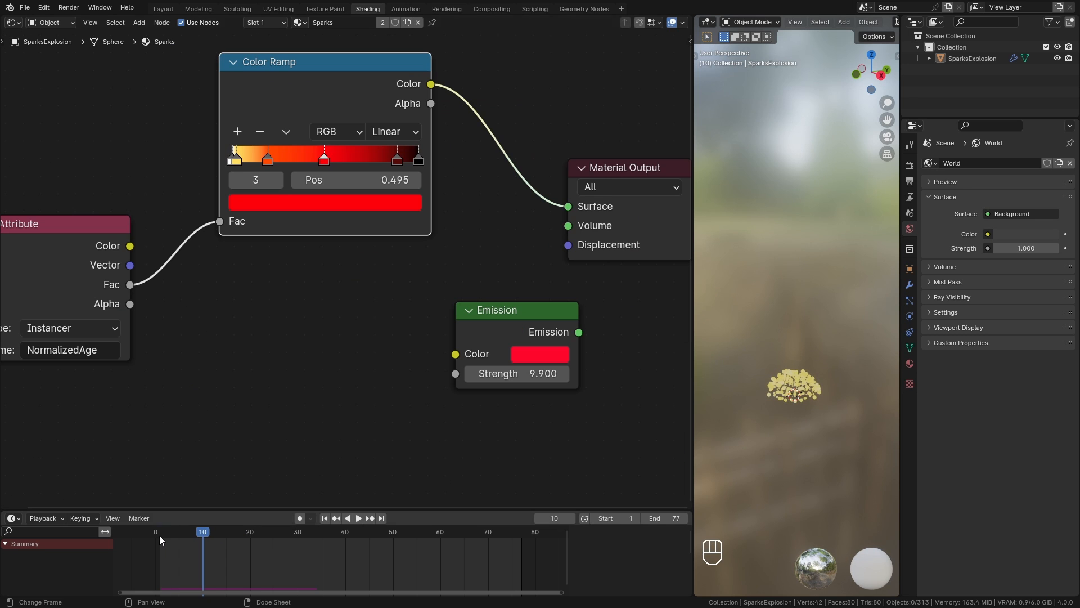
Step: Move to frame 12 and shift the Color Ramp's yellow stop to an orange-yellow color
drag(160, 535, 212, 536)
click(236, 161)
click(281, 202)
drag(278, 342, 264, 355)
Step: Connect the Color Ramp to the Emission color and the Emission to the output Surface, tidy the nodes and play the animation
drag(405, 77, 430, 339)
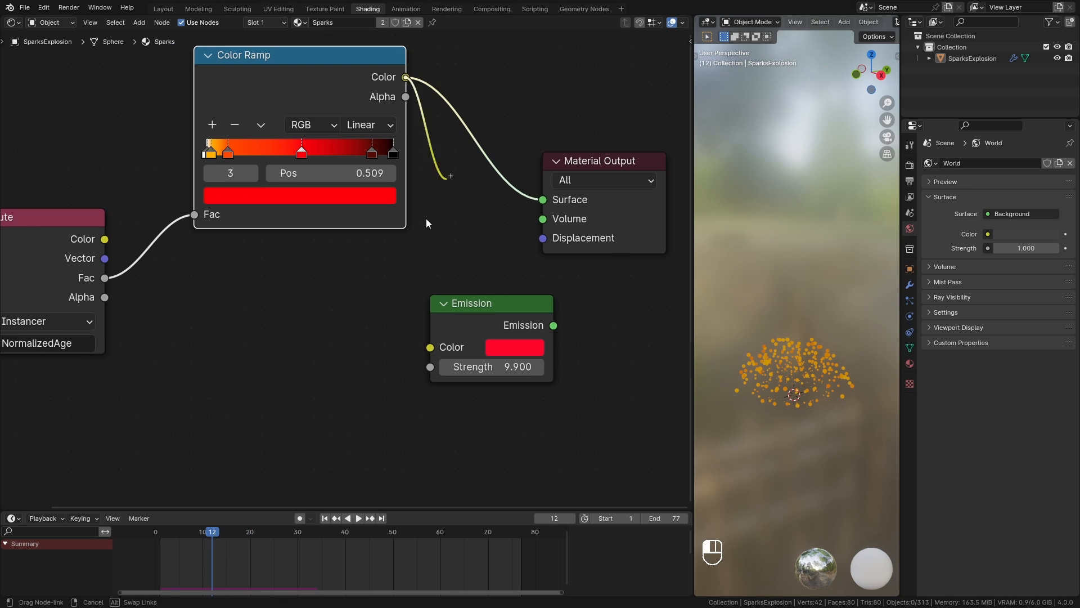
drag(552, 325, 542, 200)
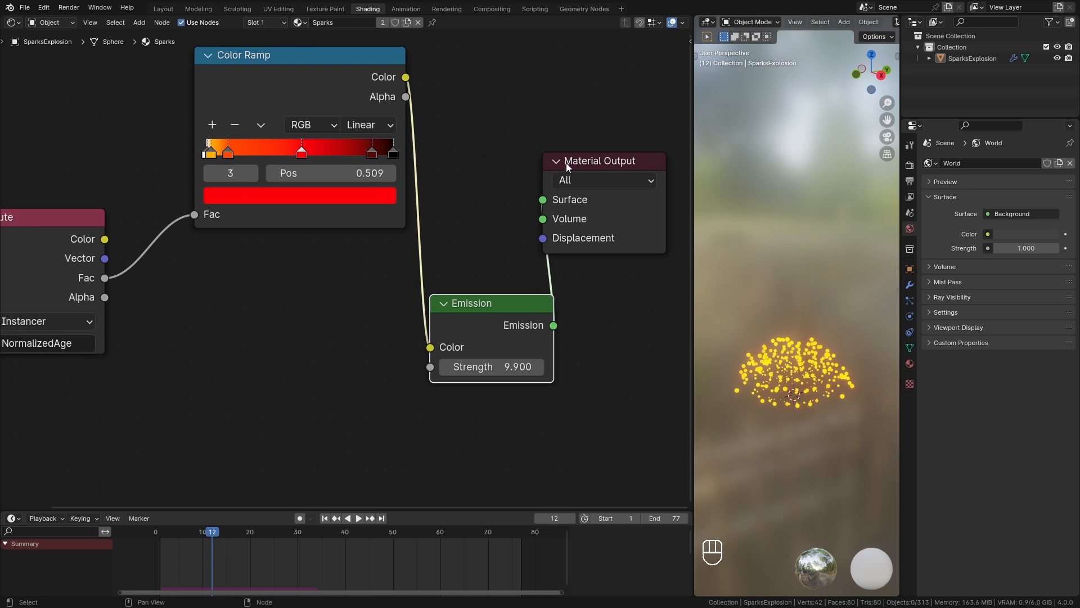
drag(566, 164, 653, 180)
drag(483, 308, 537, 138)
key(space)
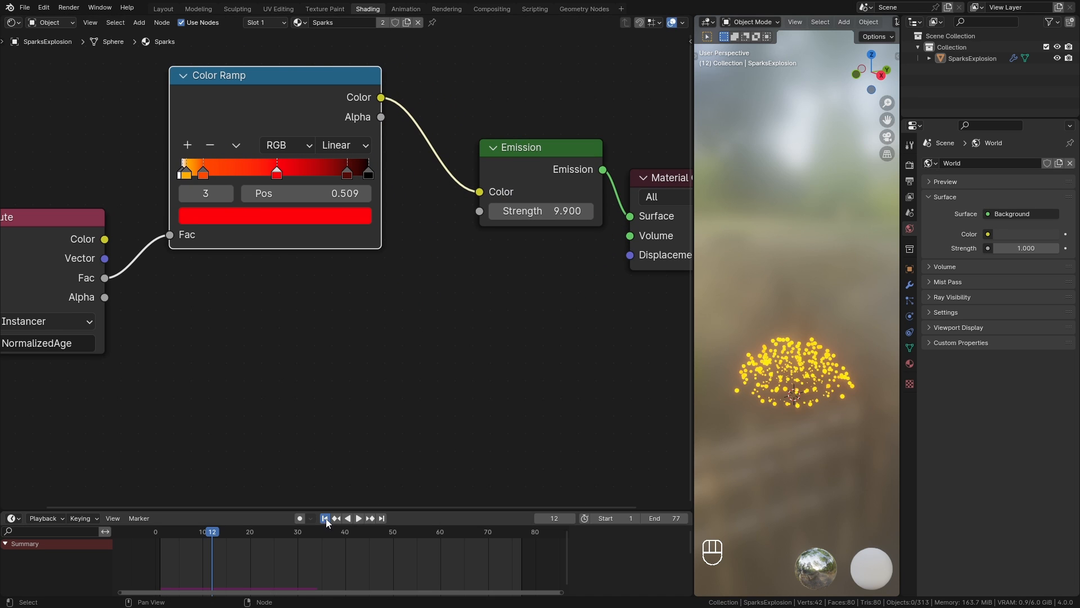
key(space)
drag(189, 538, 241, 530)
Step: Add a Map Range node with its Value input fed by the Attribute node's Fac output
scroll(186, 366, down, 1)
drag(142, 223, 300, 314)
text(map)
click(349, 343)
click(366, 315)
middle_drag(386, 399, 401, 377)
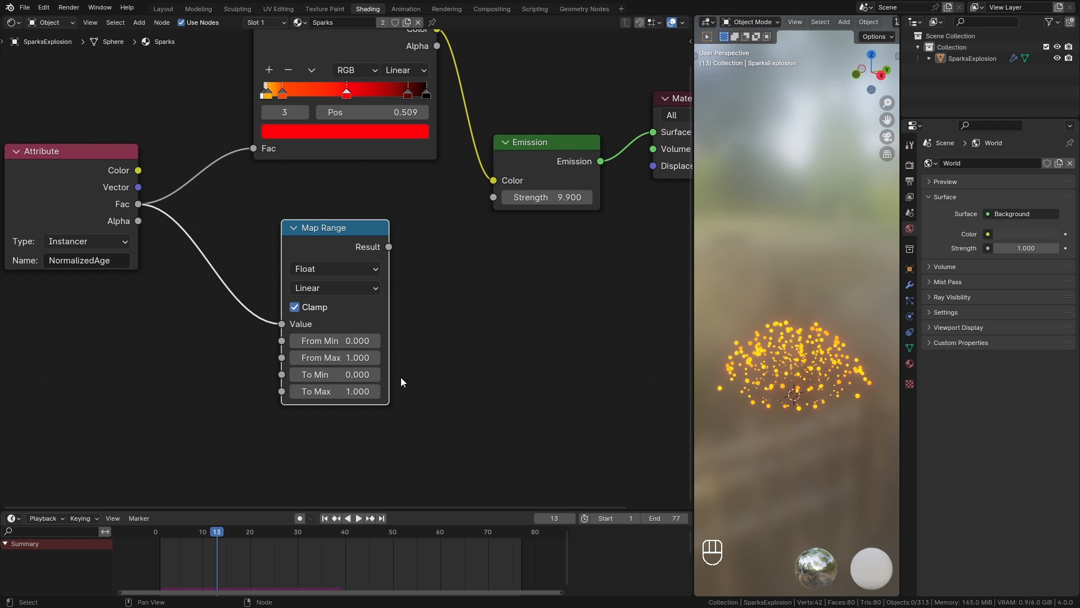
Step: Invert the Map Range output by setting To Min to 1 and To Max to 0
double_click(333, 374)
text(1)
key(Return)
double_click(335, 390)
text(0)
key(Return)
Step: Route the Map Range result through a Multiply math node set to 10 into the Emission Strength
drag(337, 227, 454, 290)
text(mul)
key(Return)
drag(494, 203, 494, 198)
drag(478, 274, 535, 253)
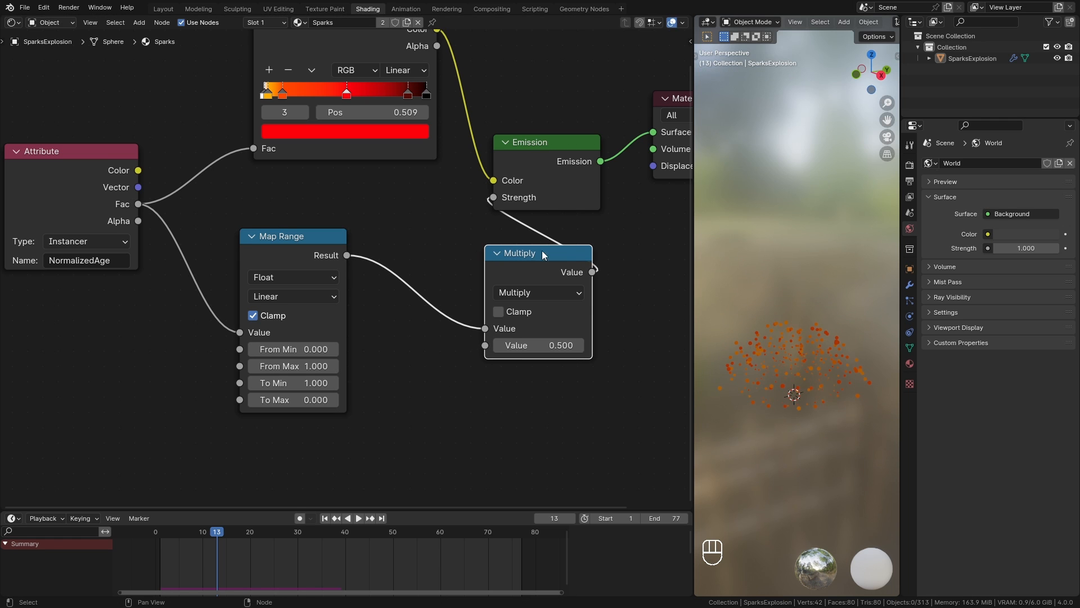
click(537, 344)
text(10)
key(Return)
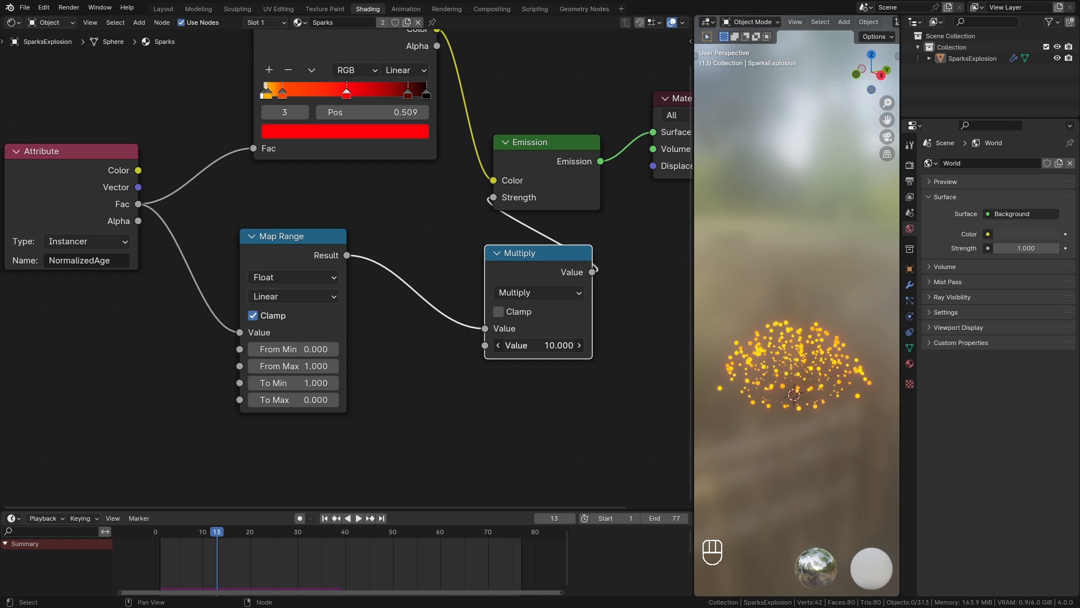
Step: Set the Multiply value to 15 while scrubbing through the explosion and save the file
drag(193, 536, 251, 540)
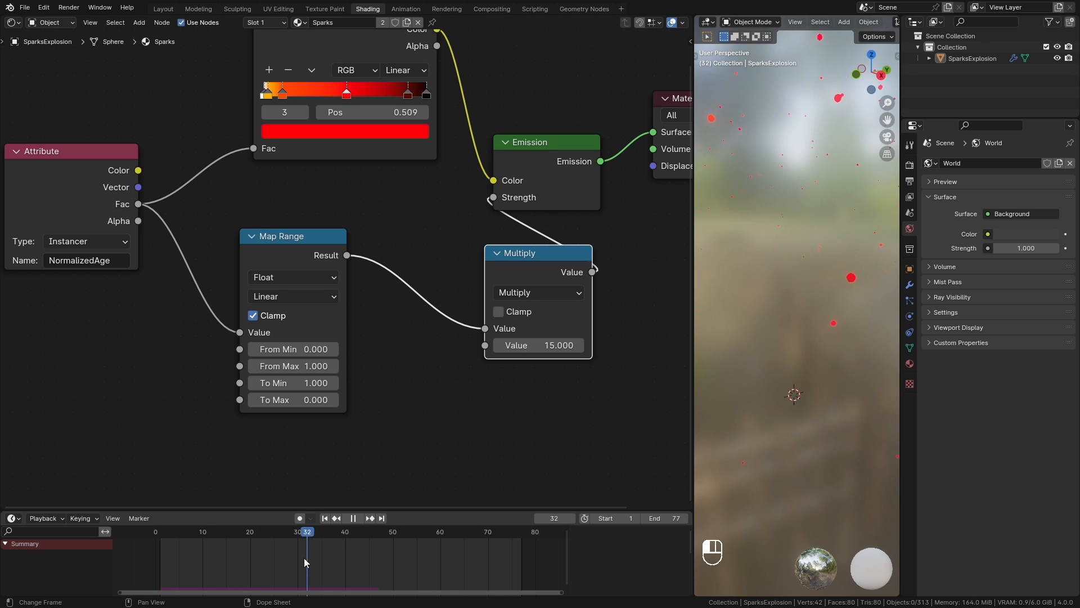
drag(241, 565, 226, 564)
key(ctrl+s)
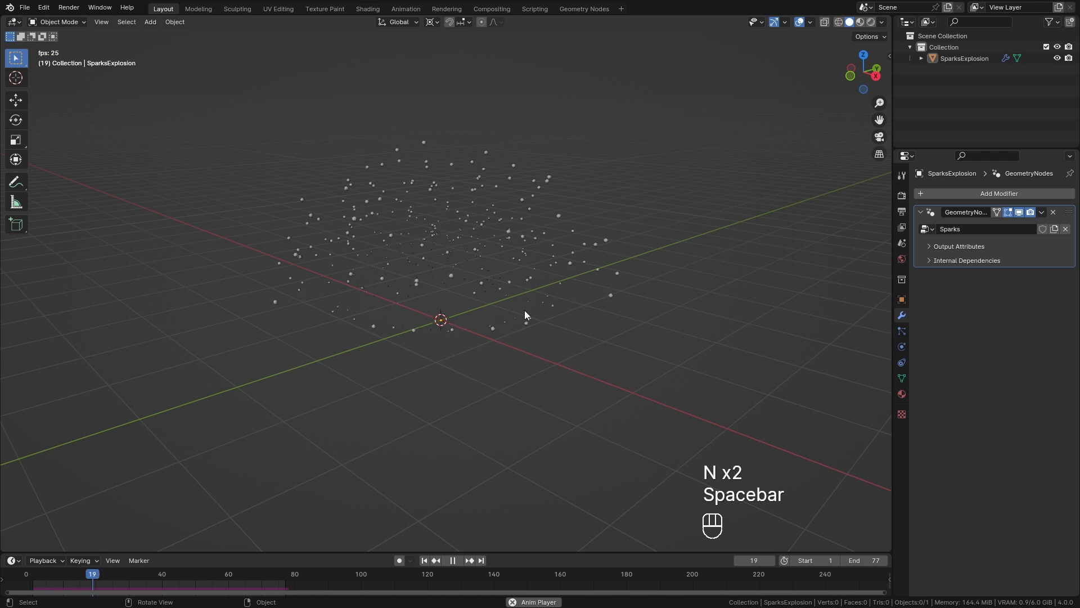
Step: Switch the Layout viewport to Material Preview, return to frame 1 and add a ground plane scaled by 4
key(space)
key(z)
click(422, 559)
key(shift+a)
mouse_move(445, 266)
click(548, 267)
key(s)
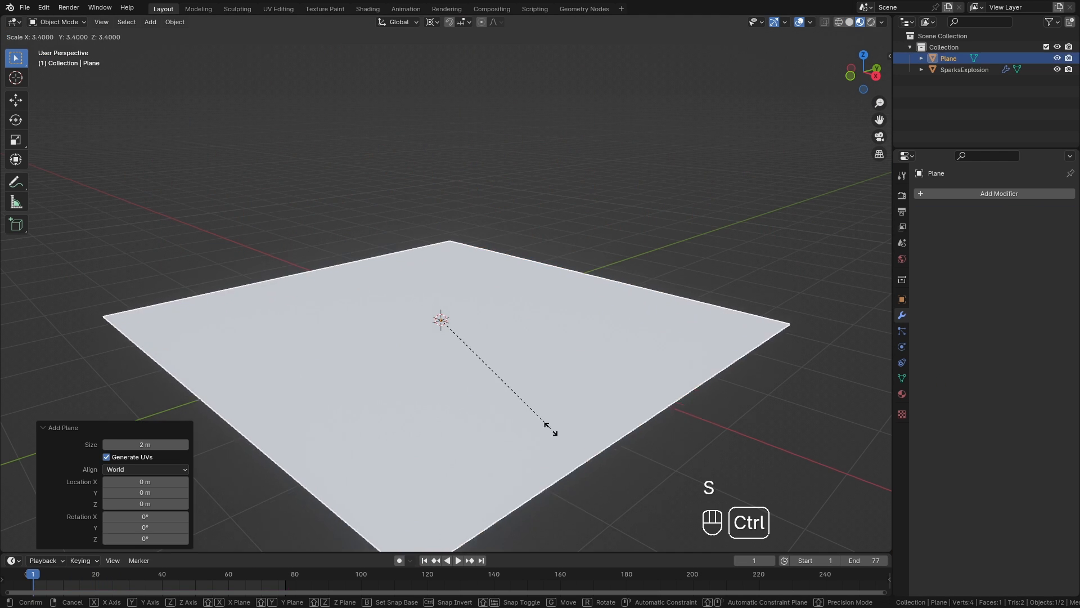
ctrl+click(572, 446)
Step: Give the plane a new material with a dark gray base color and replay the explosion above it
key(space)
key(space)
click(901, 394)
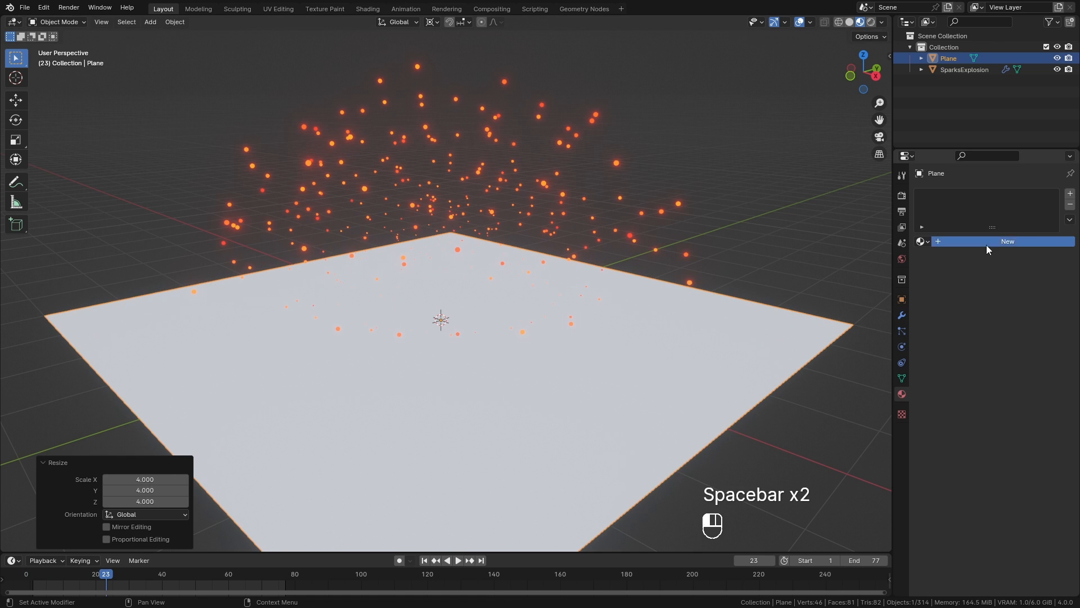
click(987, 245)
click(1023, 312)
drag(1051, 218, 1049, 239)
click(424, 560)
key(space)
key(space)
mouse_move(490, 406)
middle_down()
mouse_move(522, 397)
mouse_move(482, 398)
middle_up()
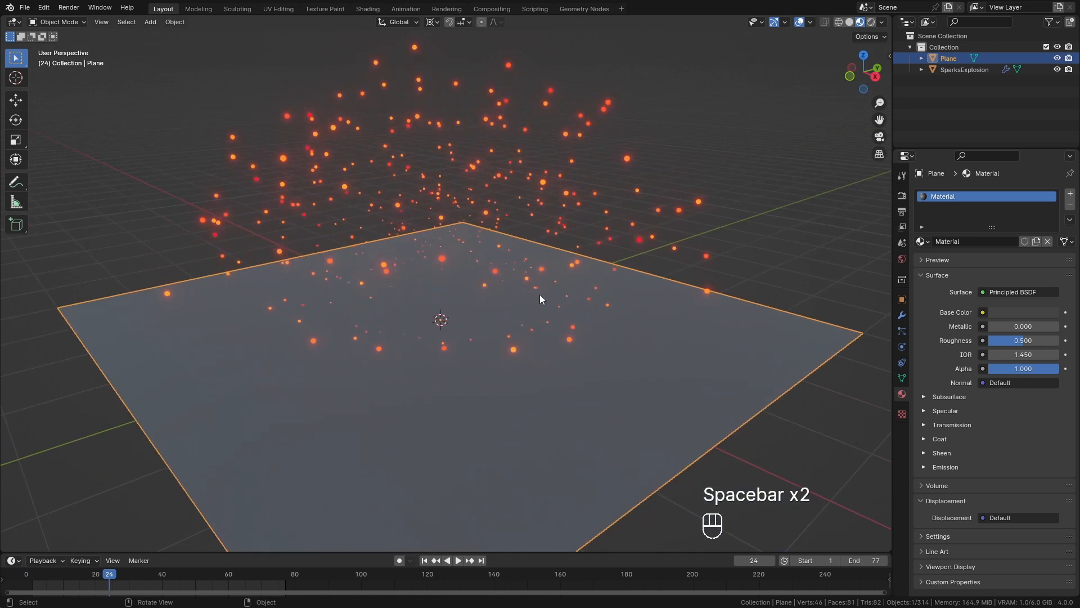
Step: Set the scene's color management View Transform to AgX
click(901, 195)
click(954, 409)
click(995, 442)
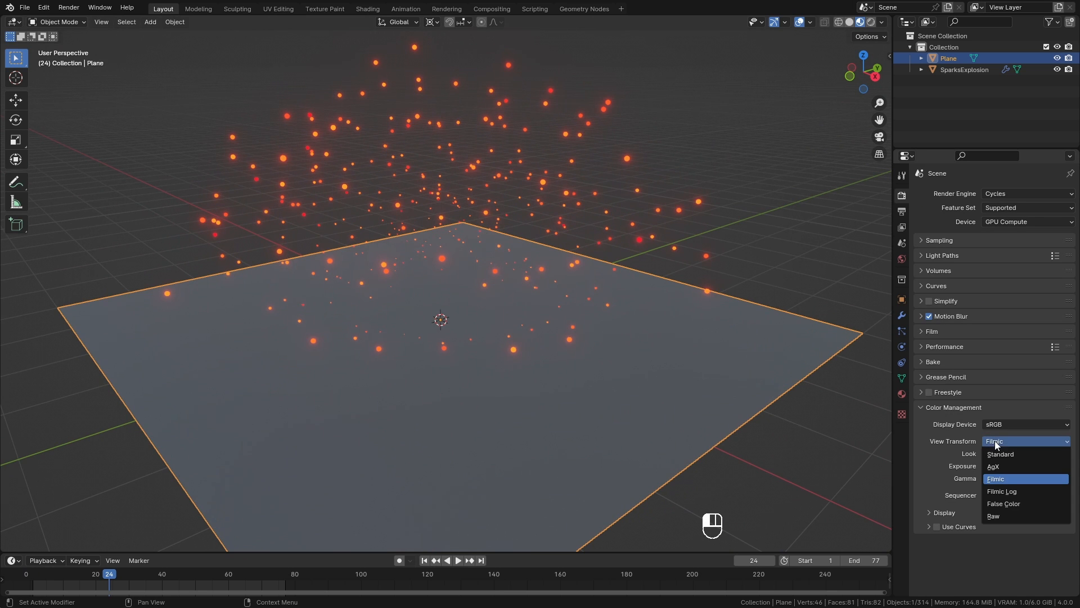
click(1001, 467)
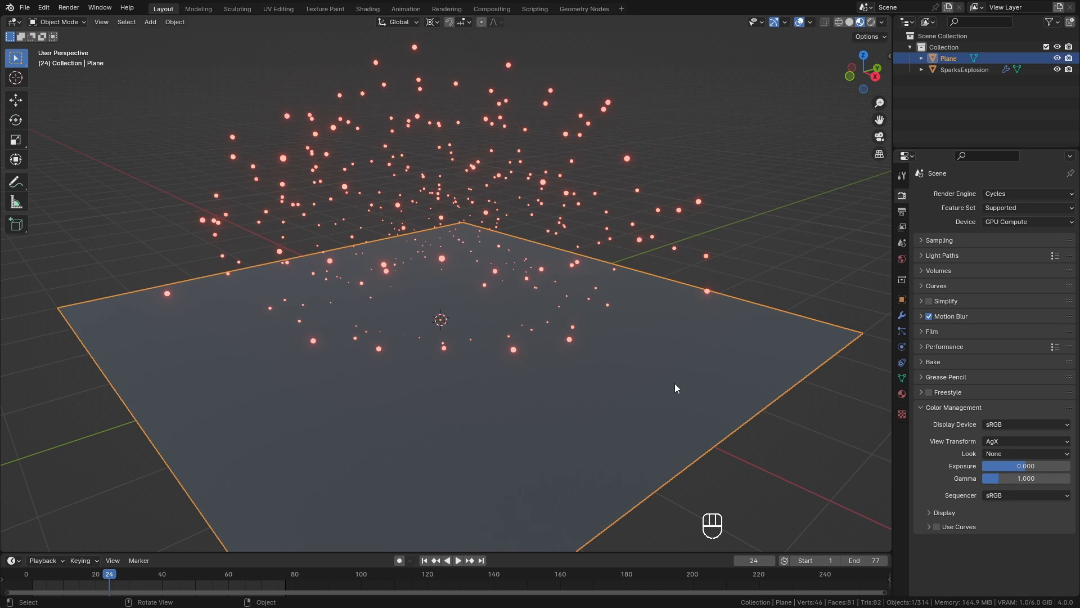
Step: Replay the sparks explosion above the plane from different frames and angles to examine the look of its colors
scroll(665, 396, up, 2)
key(space)
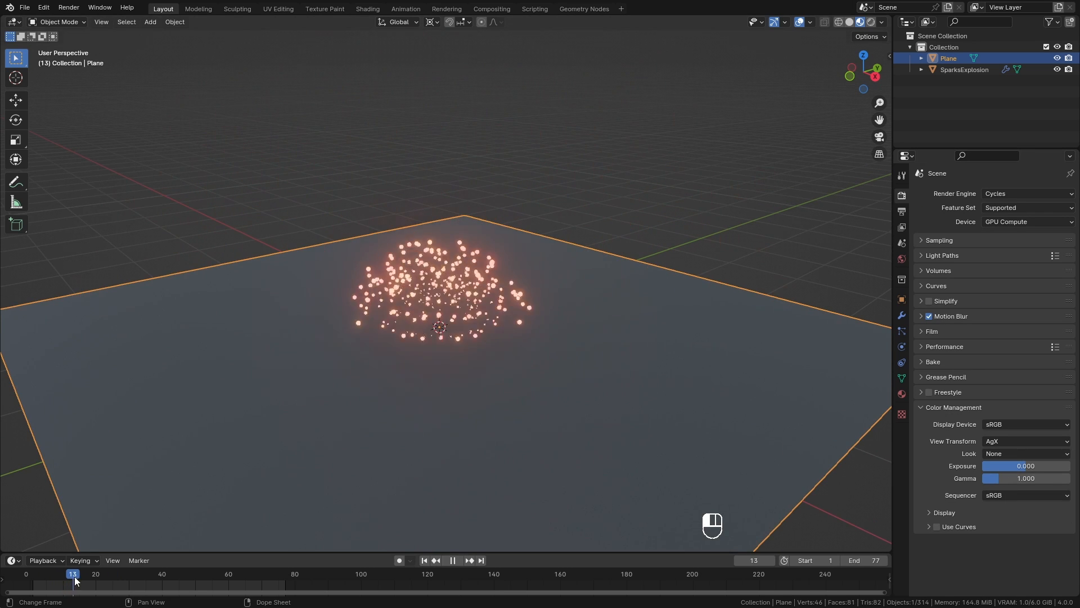
click(56, 580)
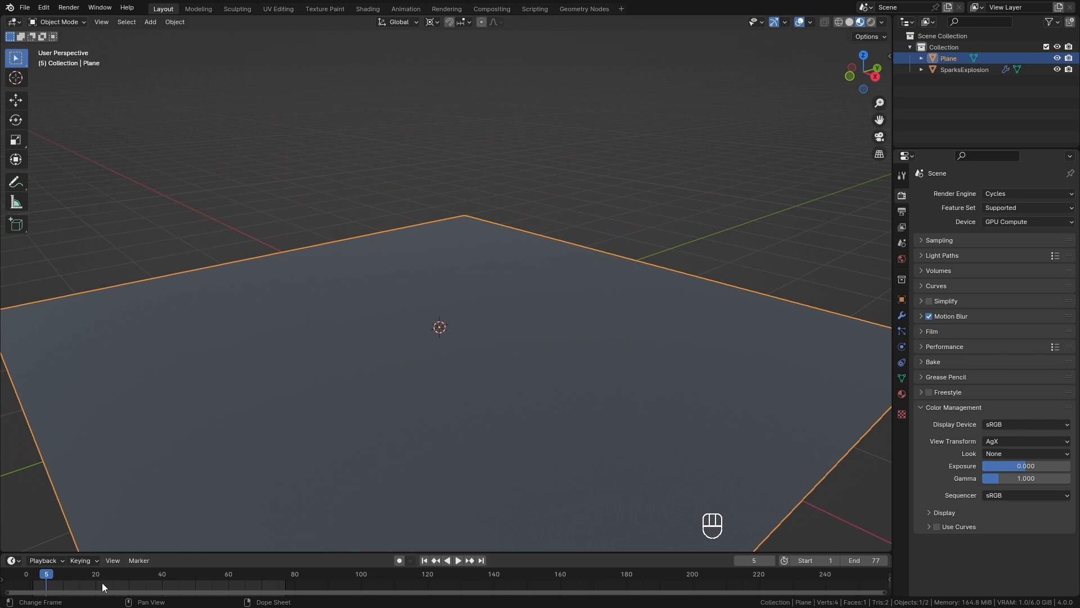
key(space)
key(space)
middle_drag(311, 420, 339, 414)
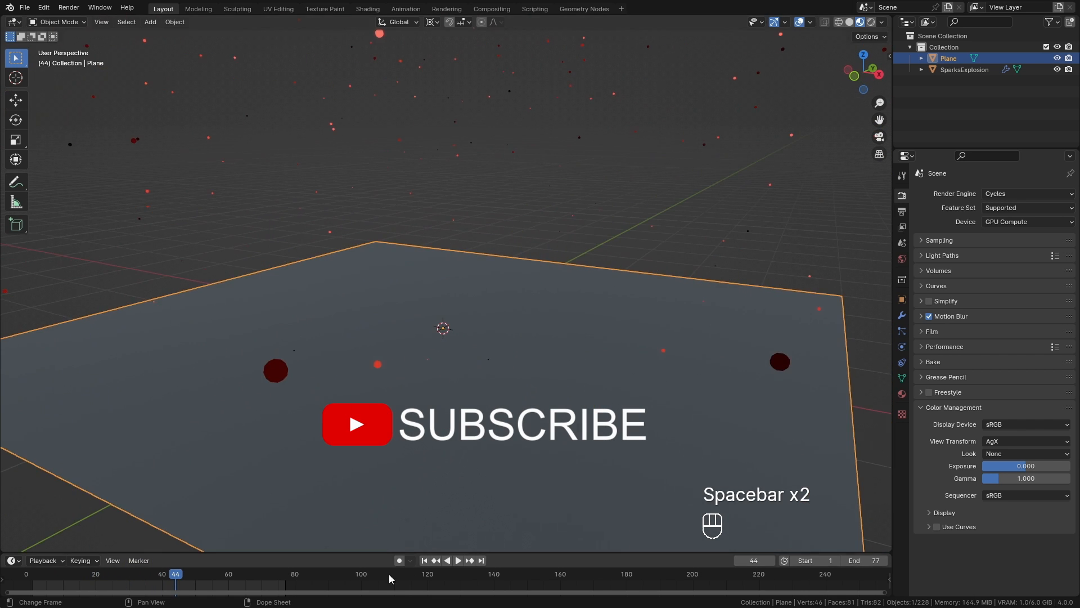
click(424, 560)
key(space)
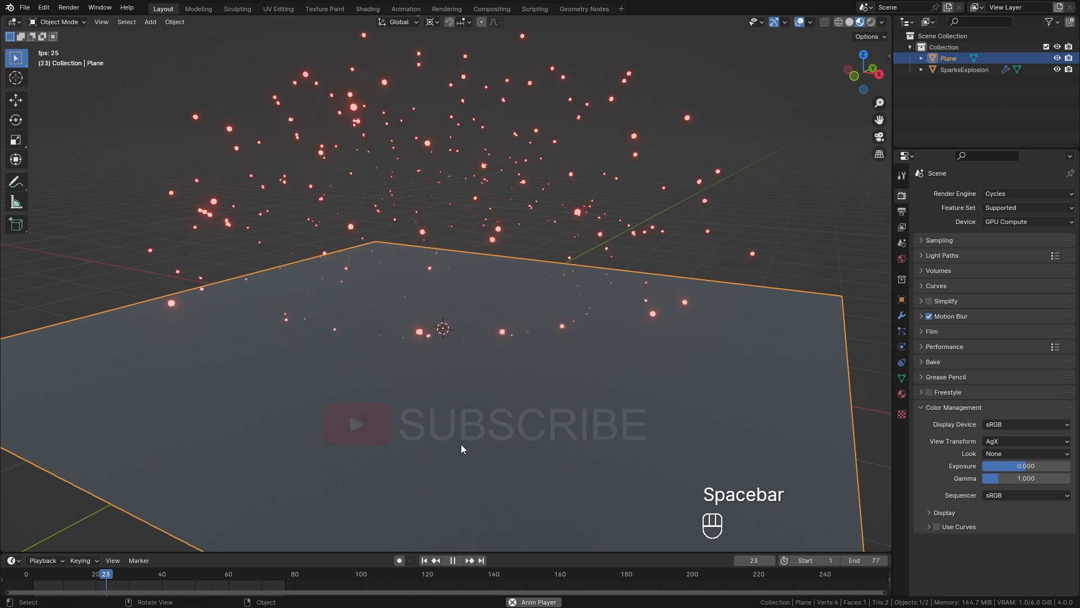
key(space)
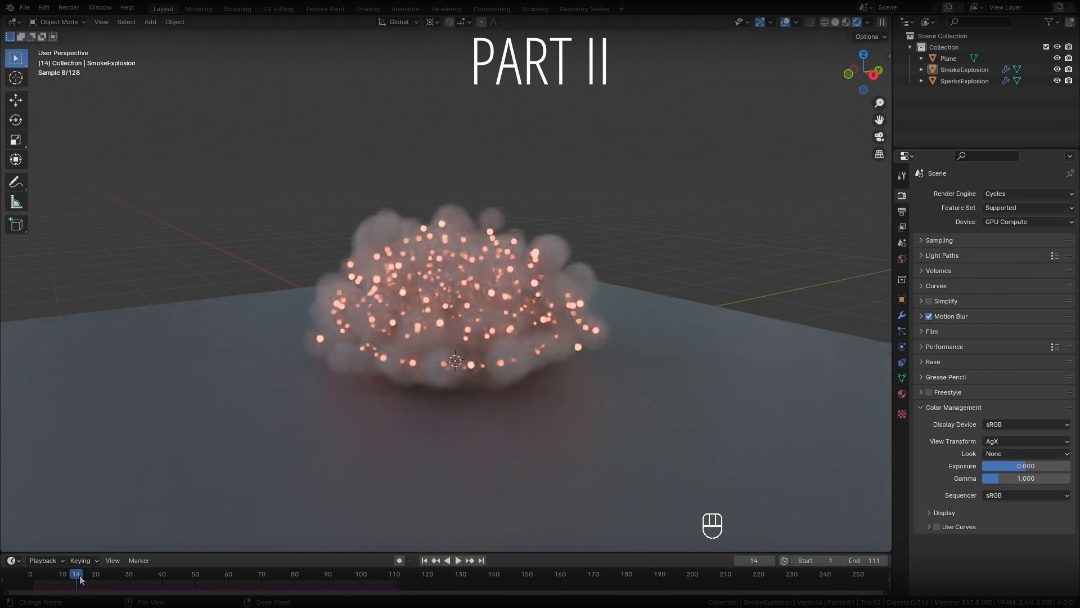
ctrl+middle_drag(439, 386, 613, 170)
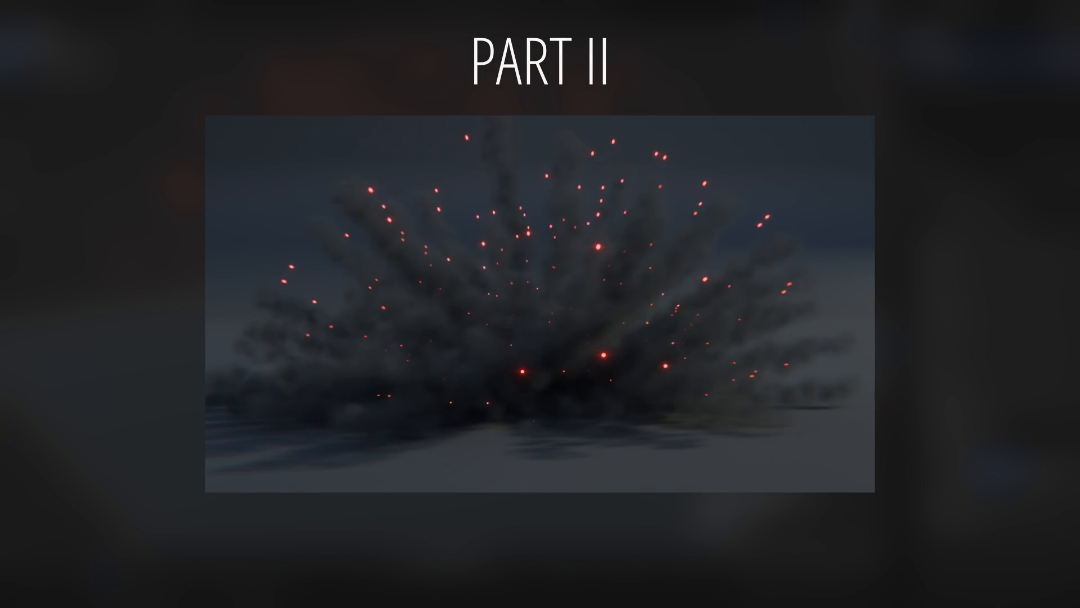